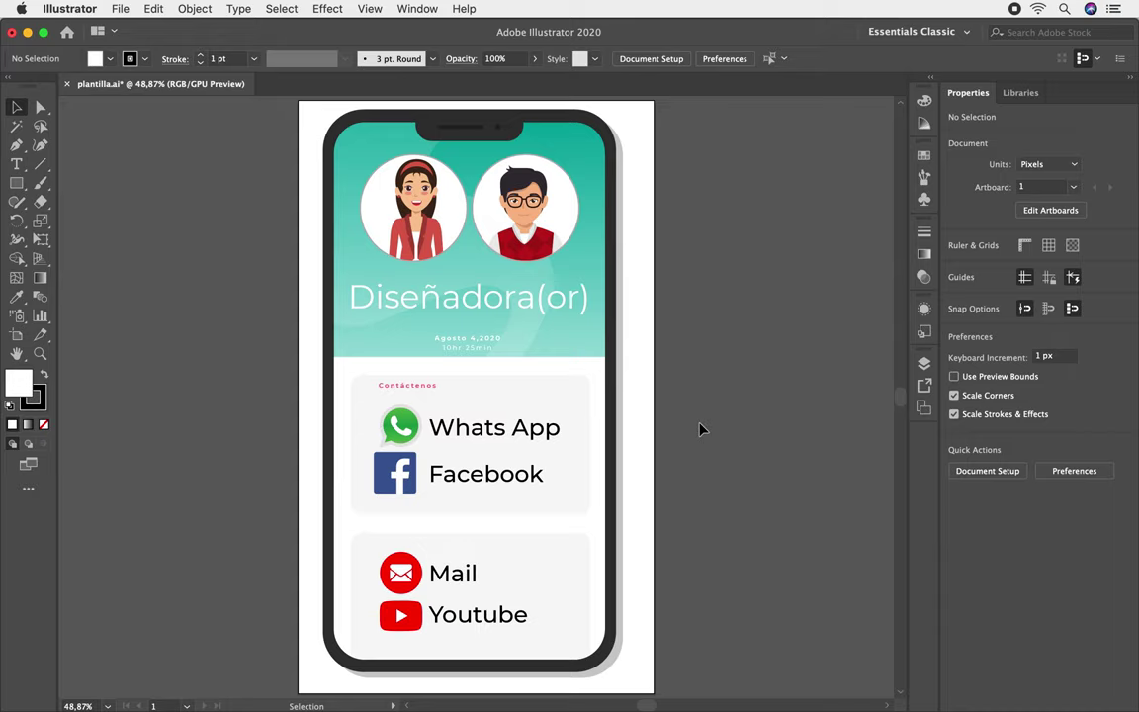
Switch from Illustrator to the tarjeta presentacion digital project folder and bring up InDesign.
{"action": "key", "text": "super+Tab"}
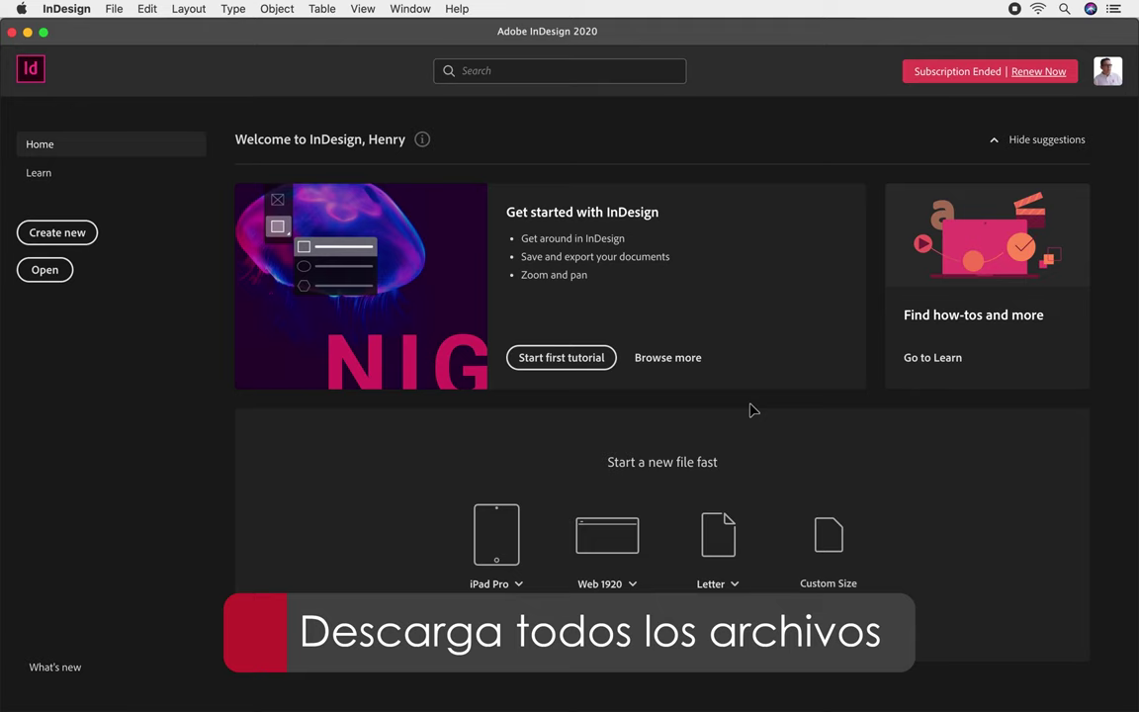
Create a blank portrait Web document 600 px wide by 1000 px tall.
{"action": "left_click", "coordinate": [69, 234]}
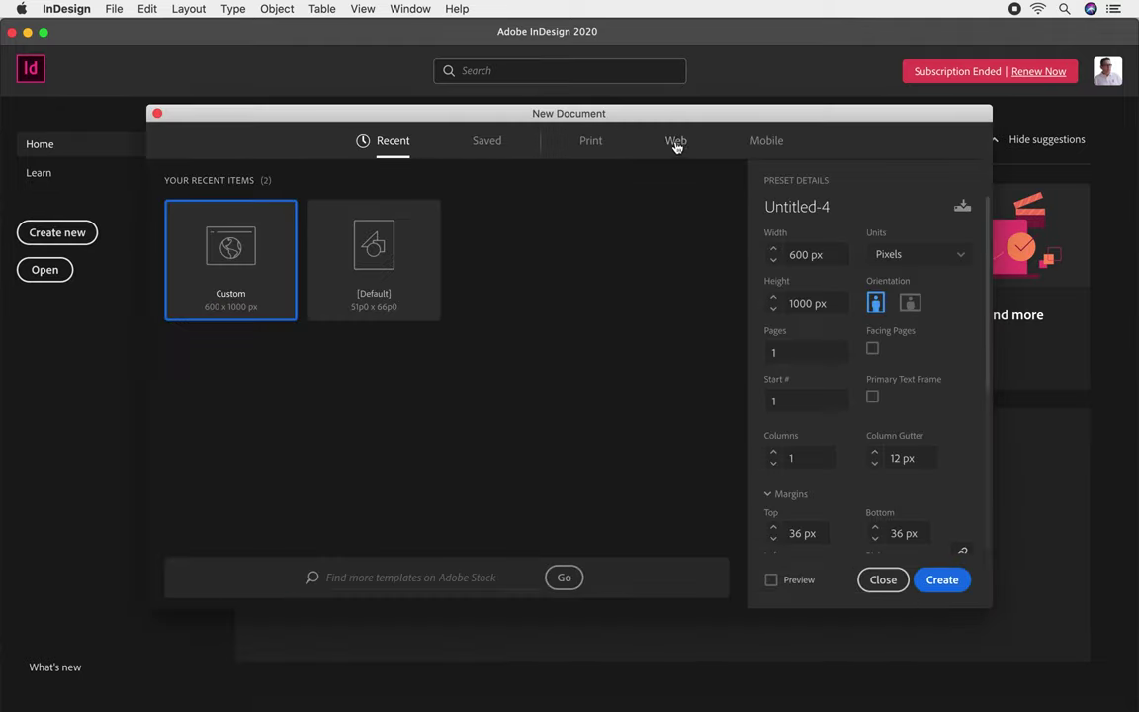
{"action": "left_click", "coordinate": [677, 145]}
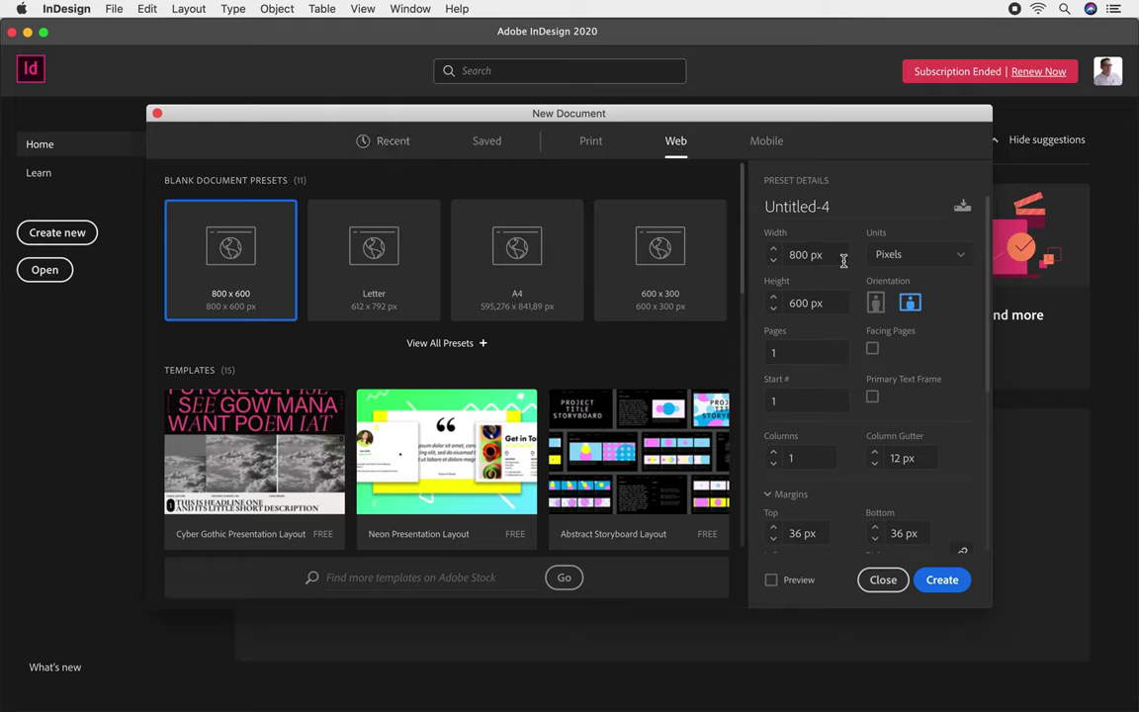
{"action": "type", "text": "600"}
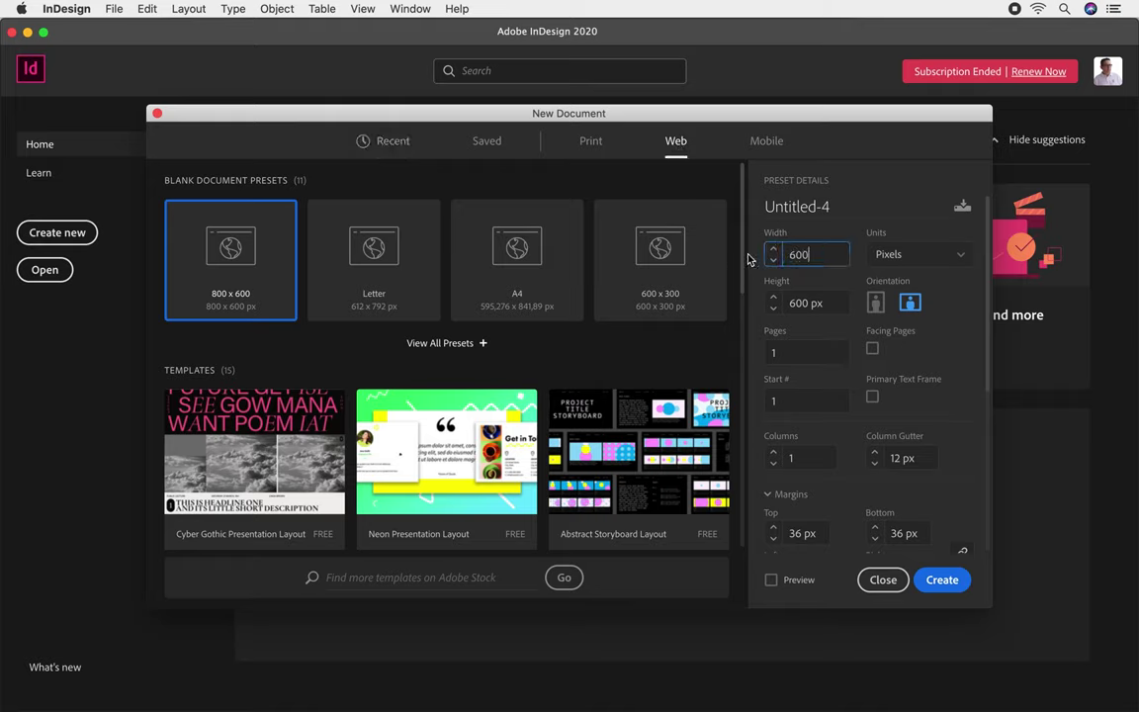
{"action": "key", "text": "Tab"}
{"action": "type", "text": "1"}
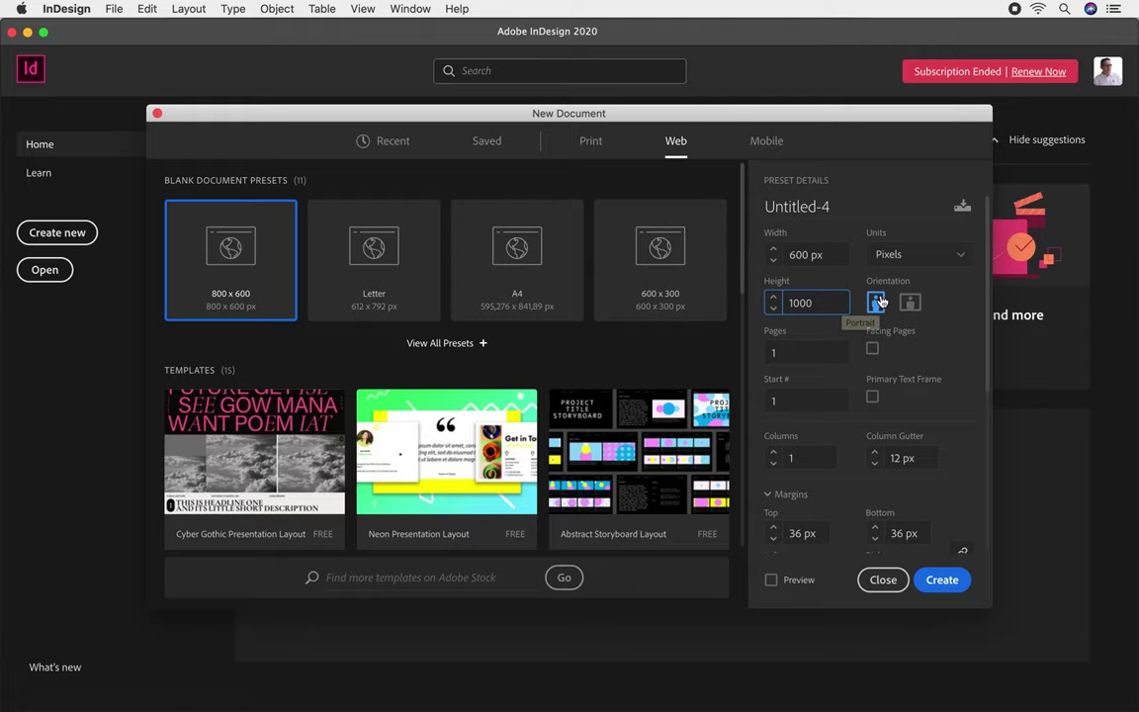
{"action": "left_click", "coordinate": [941, 579]}
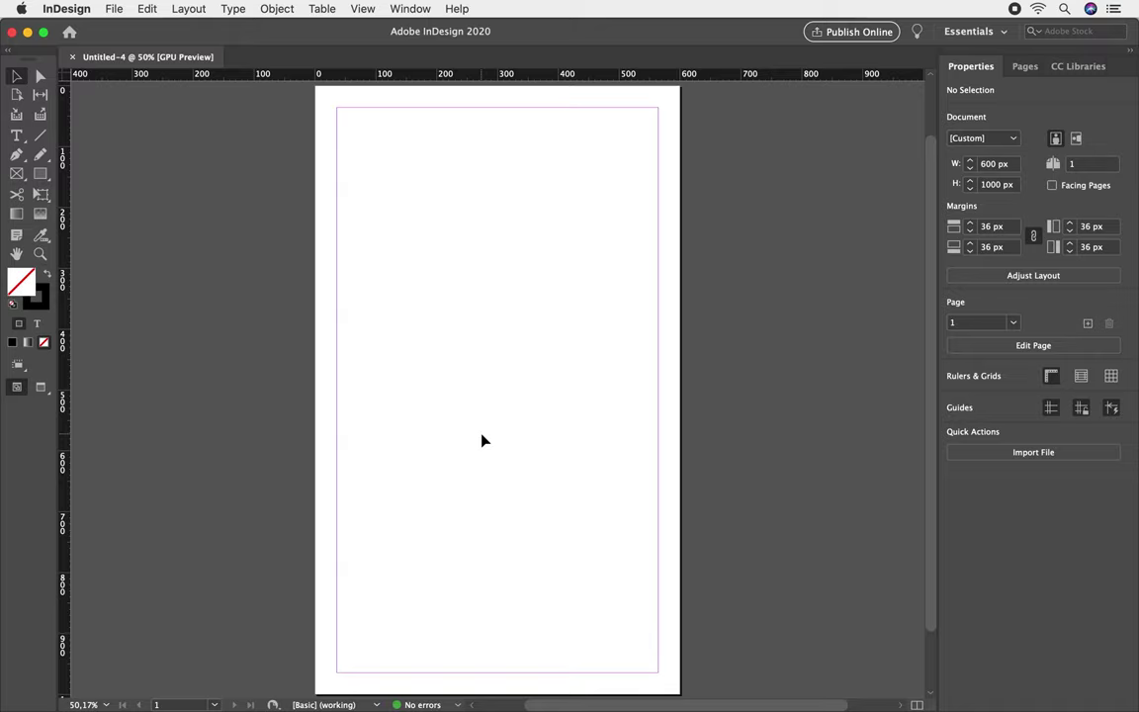
Place the boceto base.ai phone mockup onto the page.
{"action": "left_click", "coordinate": [119, 8]}
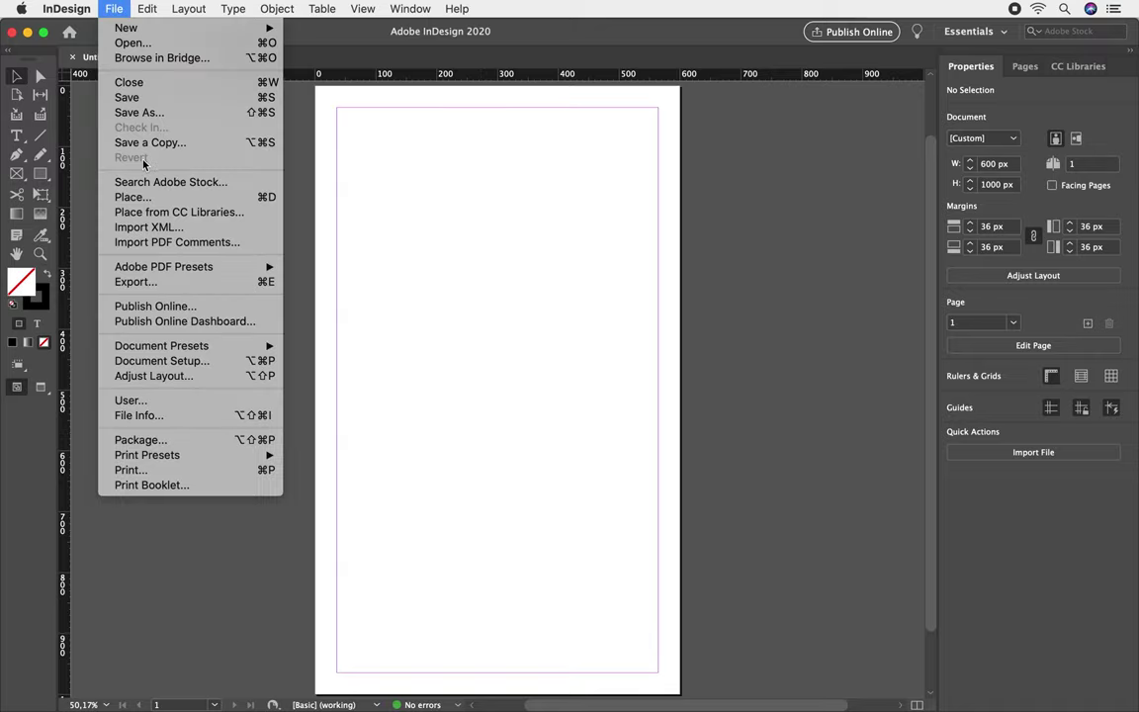
{"action": "left_click", "coordinate": [145, 198]}
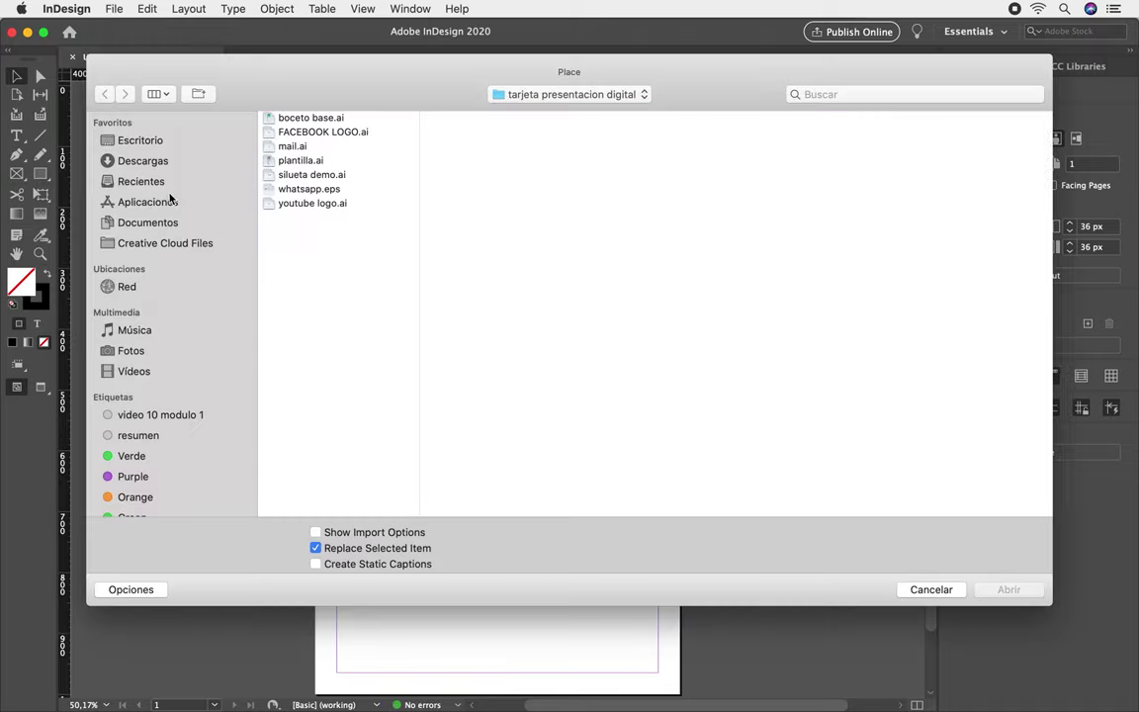
{"action": "left_click", "coordinate": [308, 118]}
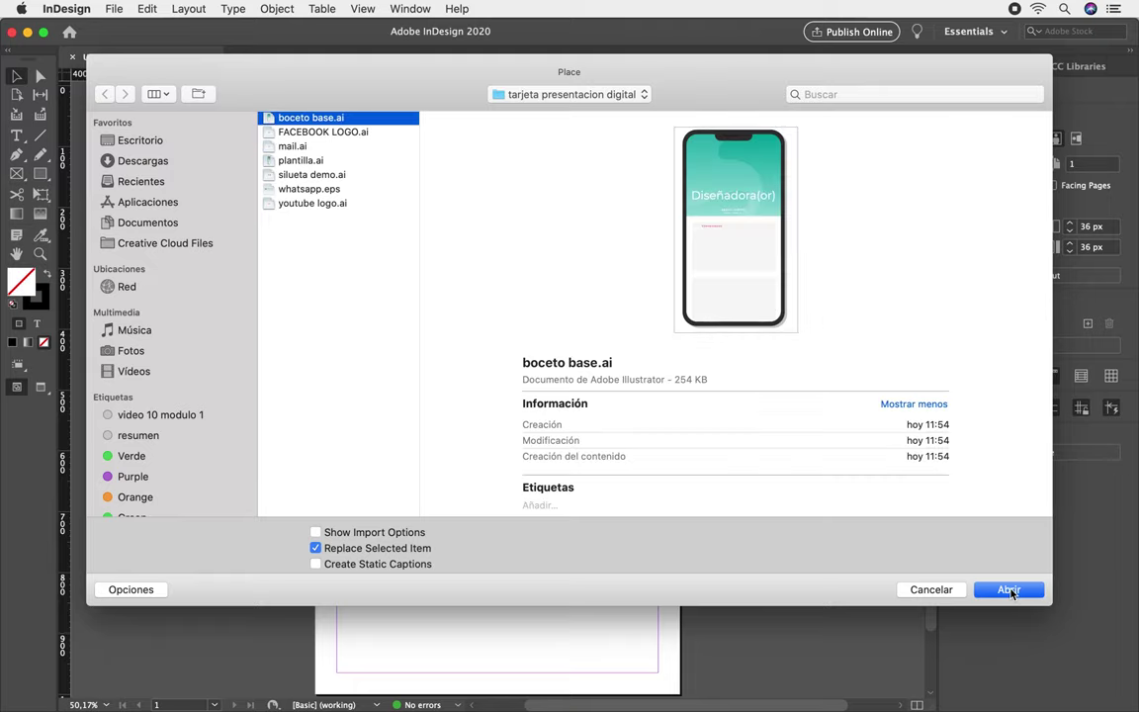
{"action": "left_click", "coordinate": [1008, 590]}
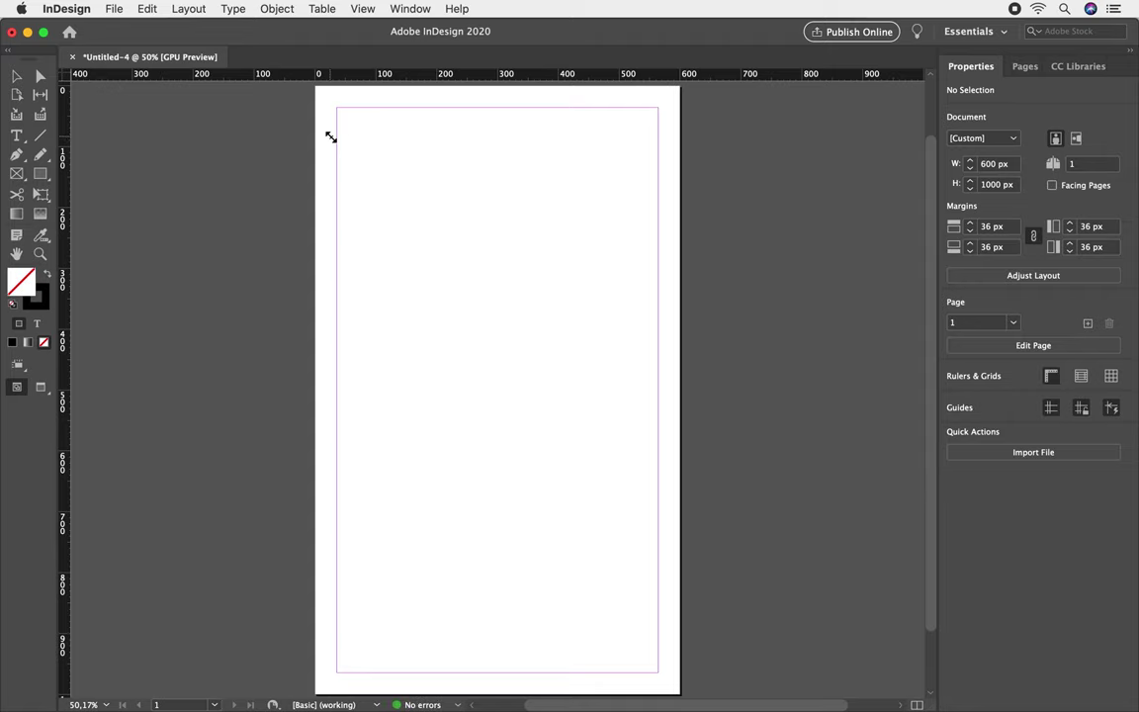
{"action": "left_click_drag", "start_coordinate": [331, 136], "coordinate": [638, 693]}
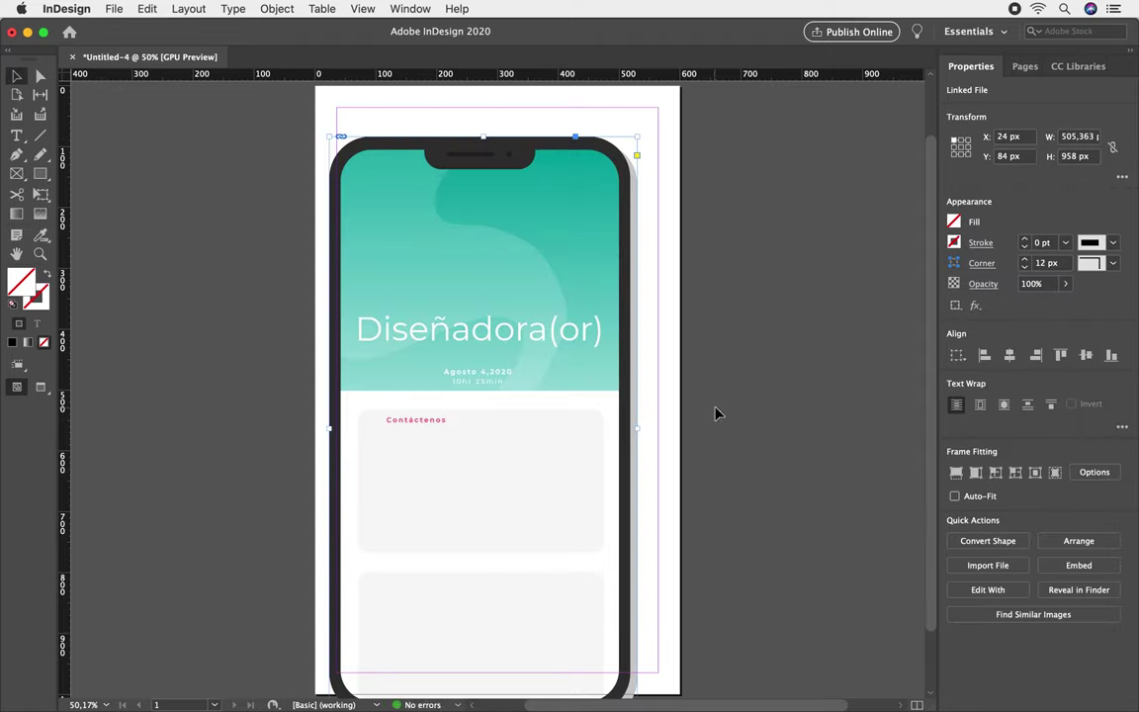
Centre the mockup horizontally and vertically relative to the page.
{"action": "left_click", "coordinate": [957, 356]}
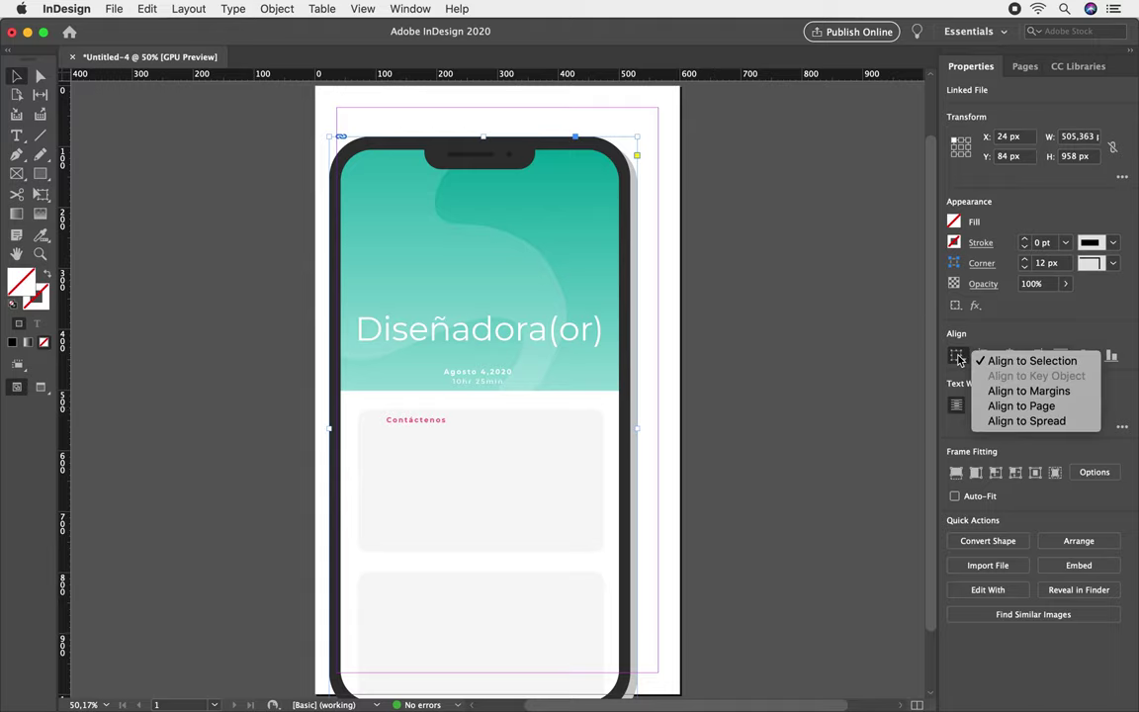
{"action": "left_click", "coordinate": [1033, 406]}
{"action": "left_click", "coordinate": [1009, 356]}
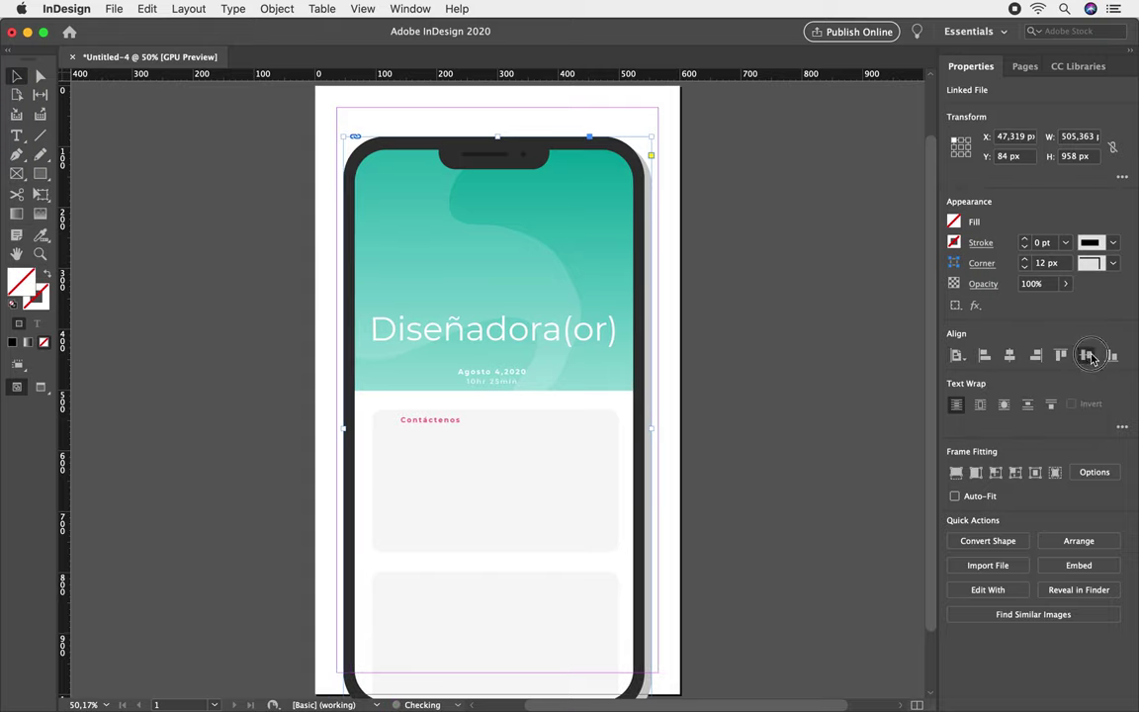
{"action": "left_click", "coordinate": [1088, 356]}
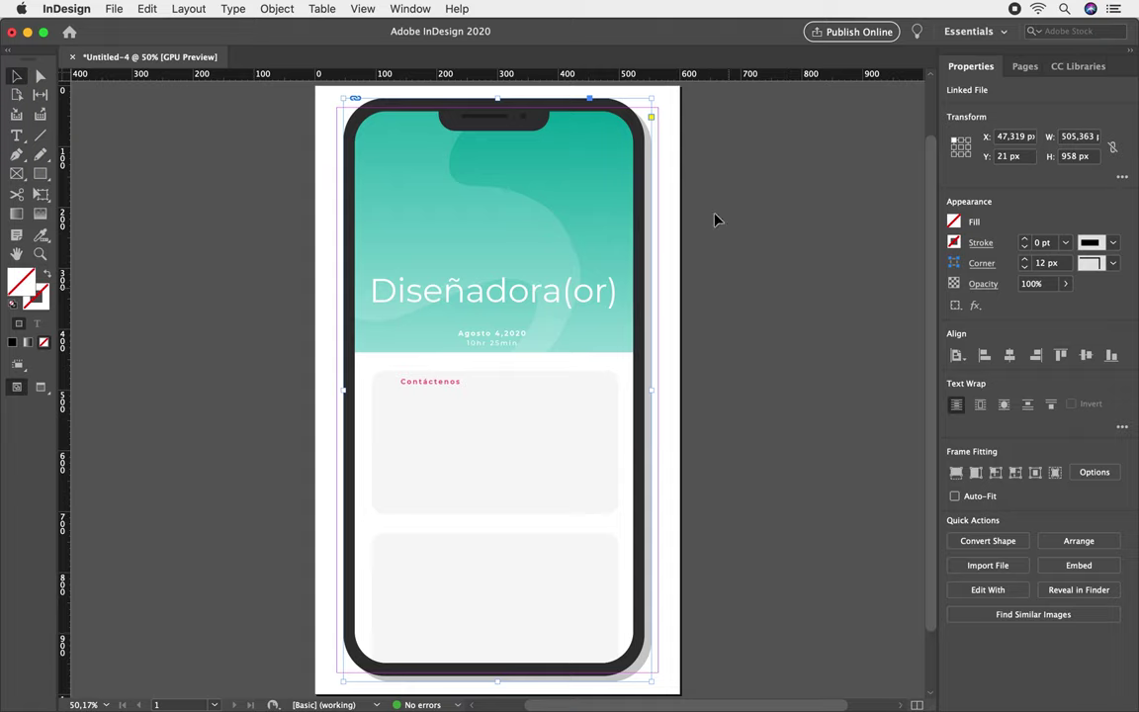
Open the full Align panel beside the page, then close it and deselect the mockup.
{"action": "left_click", "coordinate": [409, 8]}
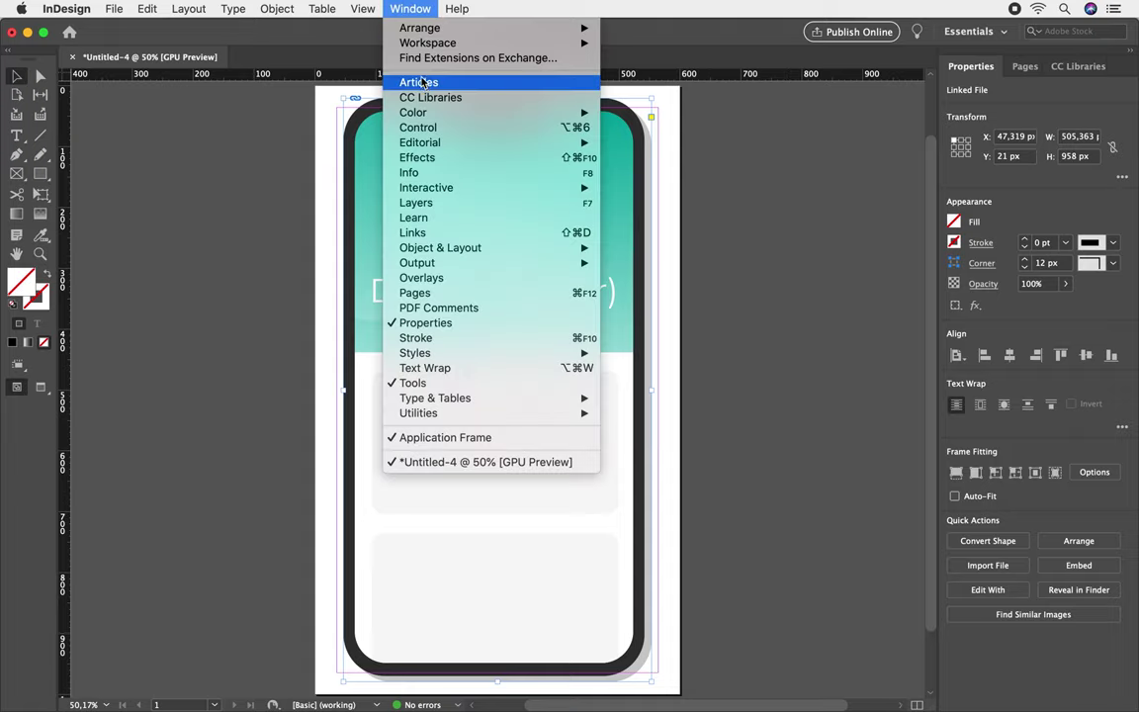
{"action": "mouse_move", "coordinate": [440, 248]}
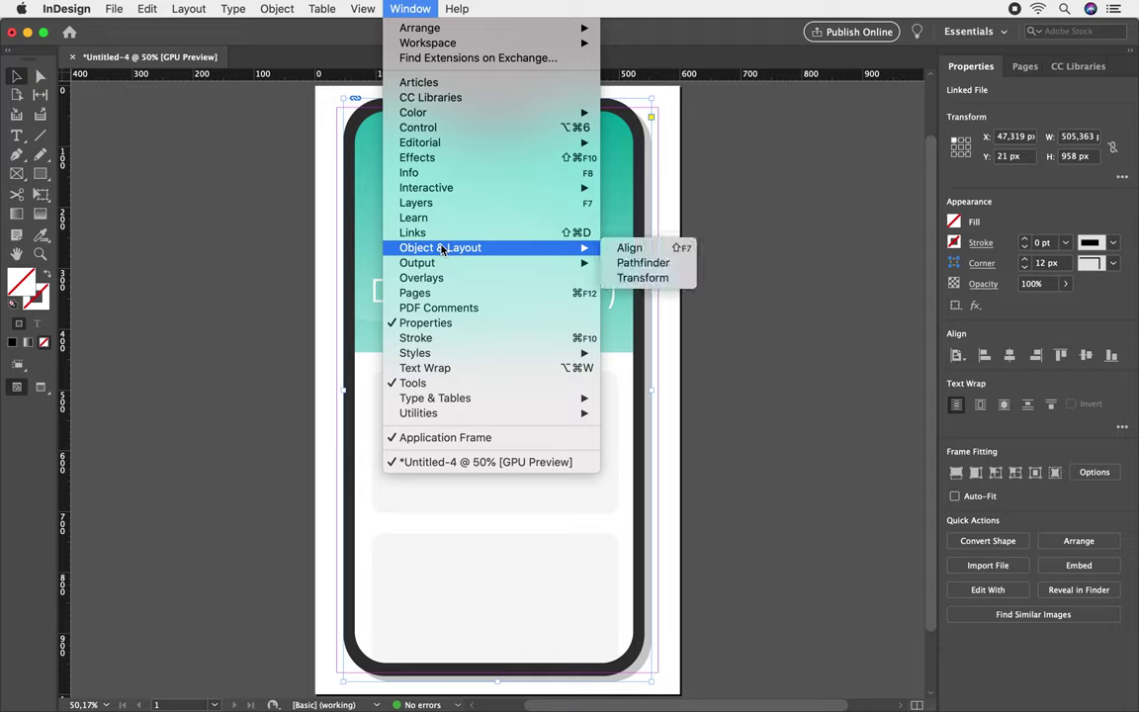
{"action": "left_click", "coordinate": [656, 249]}
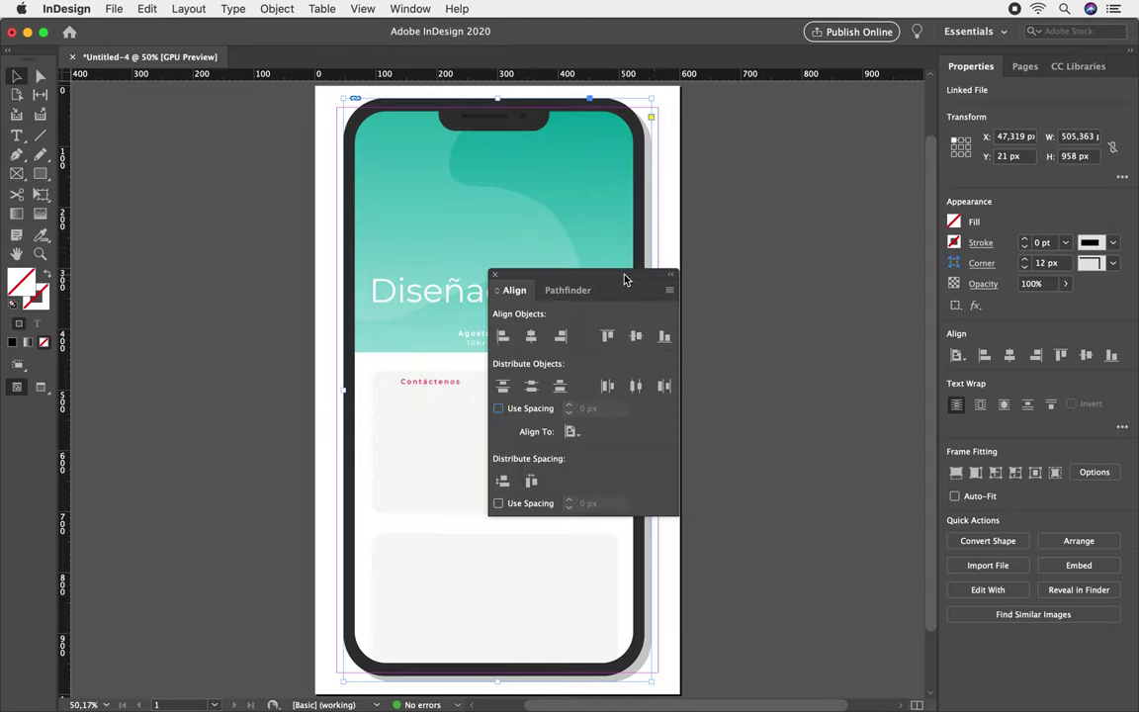
{"action": "mouse_move", "coordinate": [633, 273]}
{"action": "left_mouse_down"}
{"action": "mouse_move", "coordinate": [779, 228]}
{"action": "mouse_move", "coordinate": [827, 189]}
{"action": "left_mouse_up"}
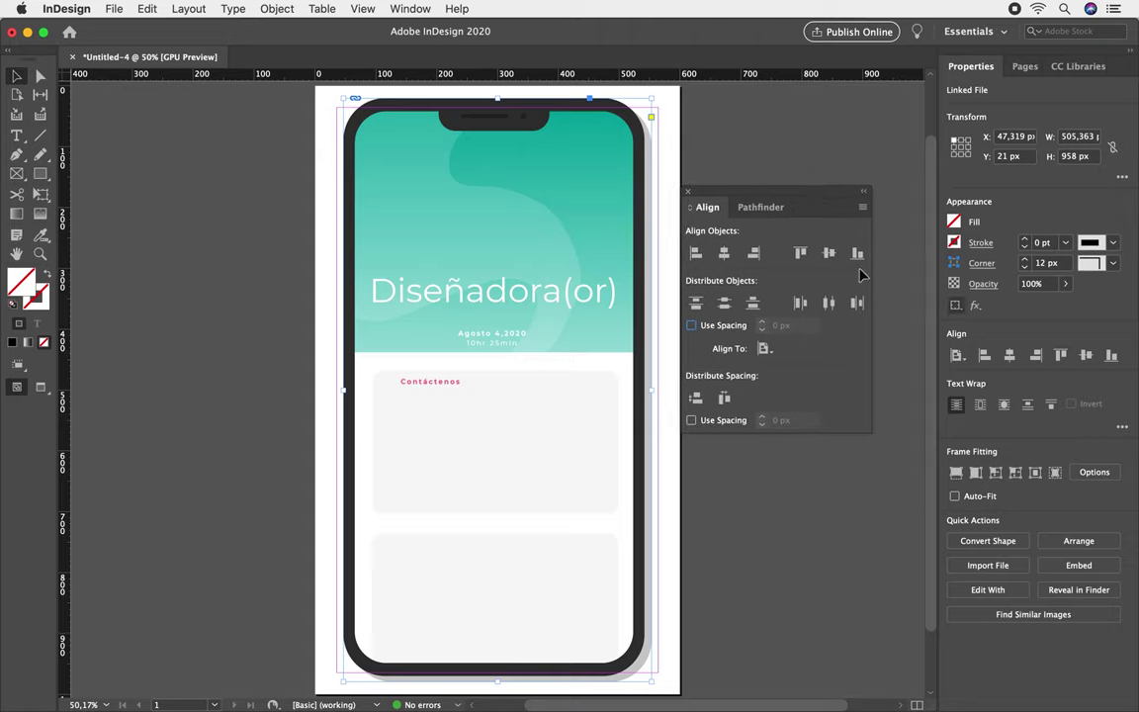
{"action": "left_click", "coordinate": [689, 193]}
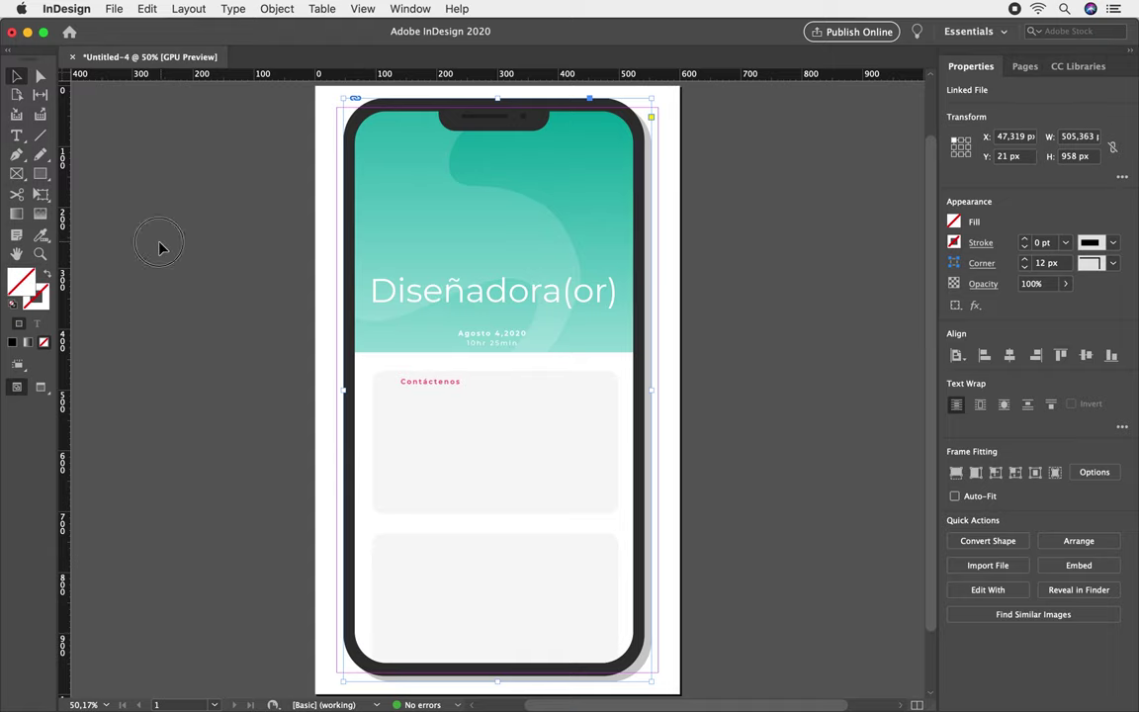
{"action": "left_click", "coordinate": [161, 246]}
Place the FACEBOOK LOGO.ai and mail.ai logos onto the card.
{"action": "left_click", "coordinate": [113, 9]}
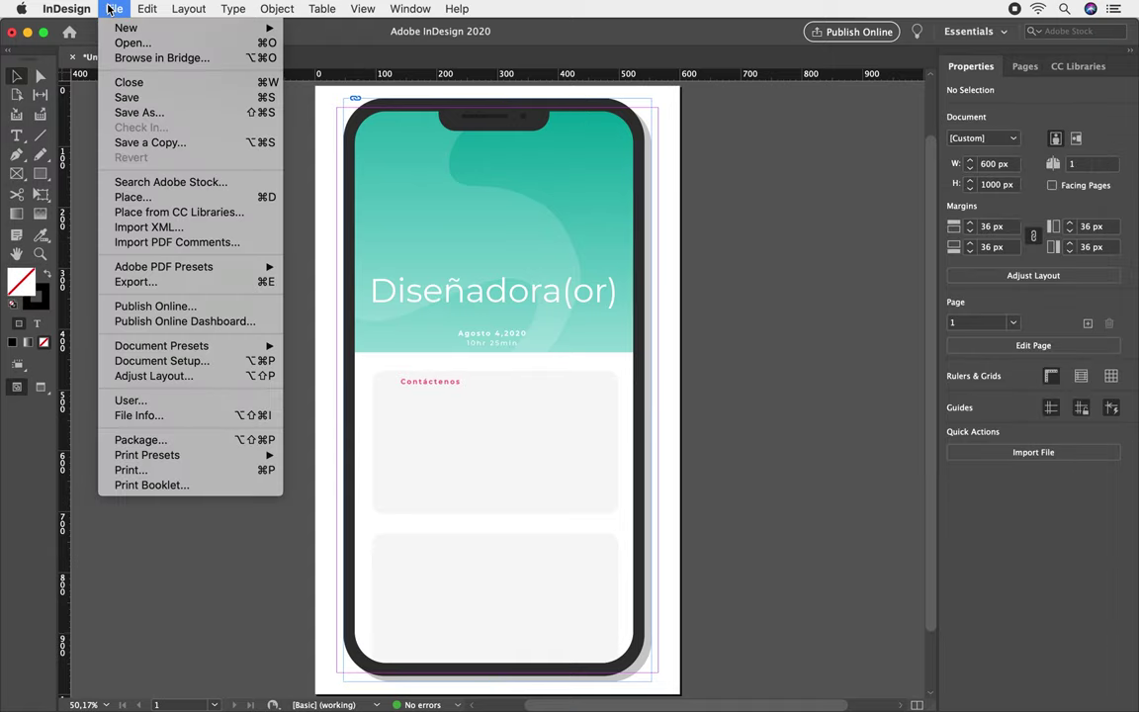
{"action": "left_click", "coordinate": [131, 197]}
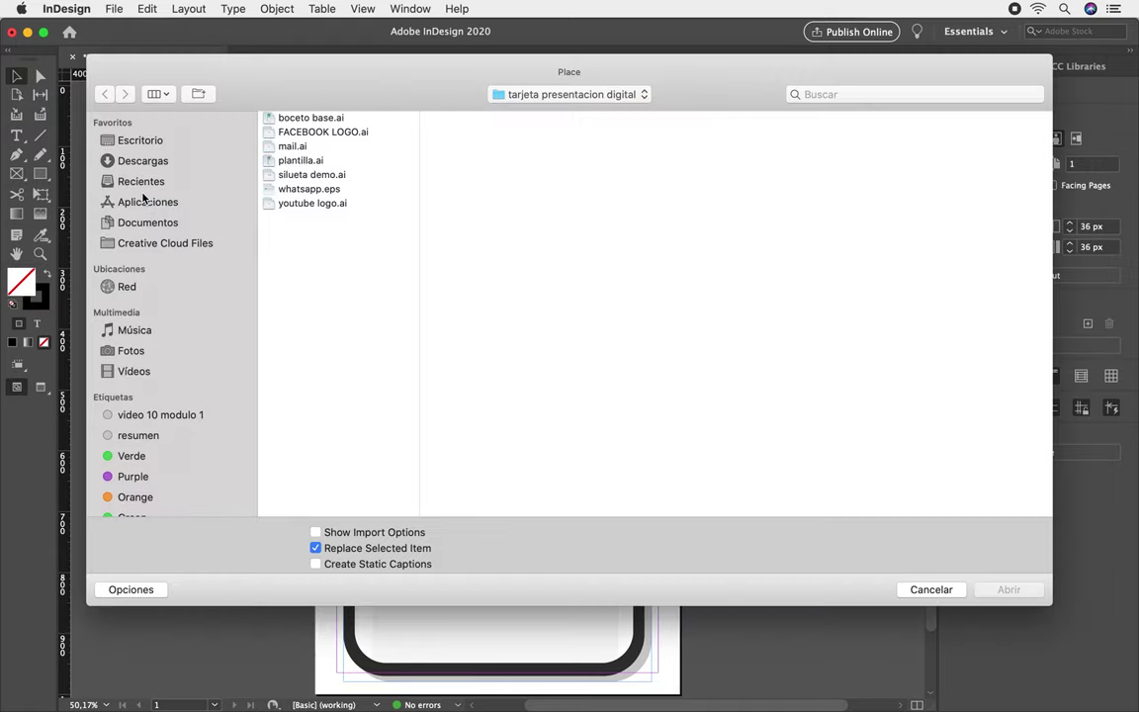
{"action": "left_click", "coordinate": [303, 132]}
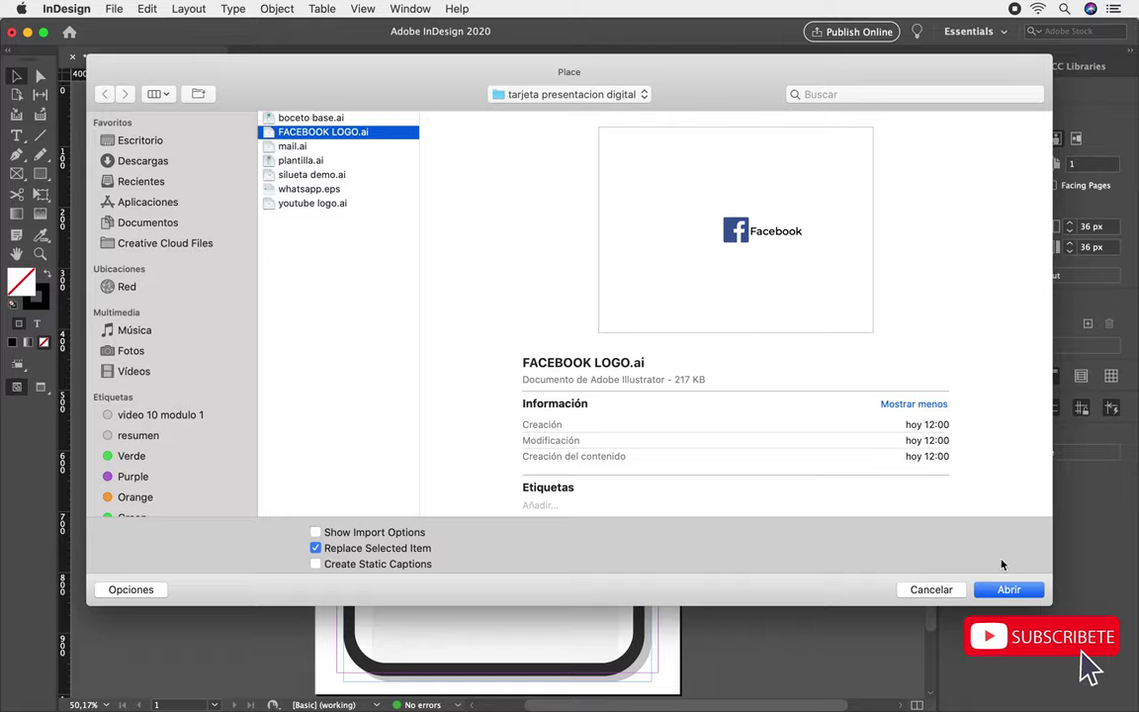
{"action": "key", "text": "Return"}
{"action": "left_click", "coordinate": [113, 9]}
{"action": "left_click", "coordinate": [131, 197]}
{"action": "double_click", "coordinate": [297, 147]}
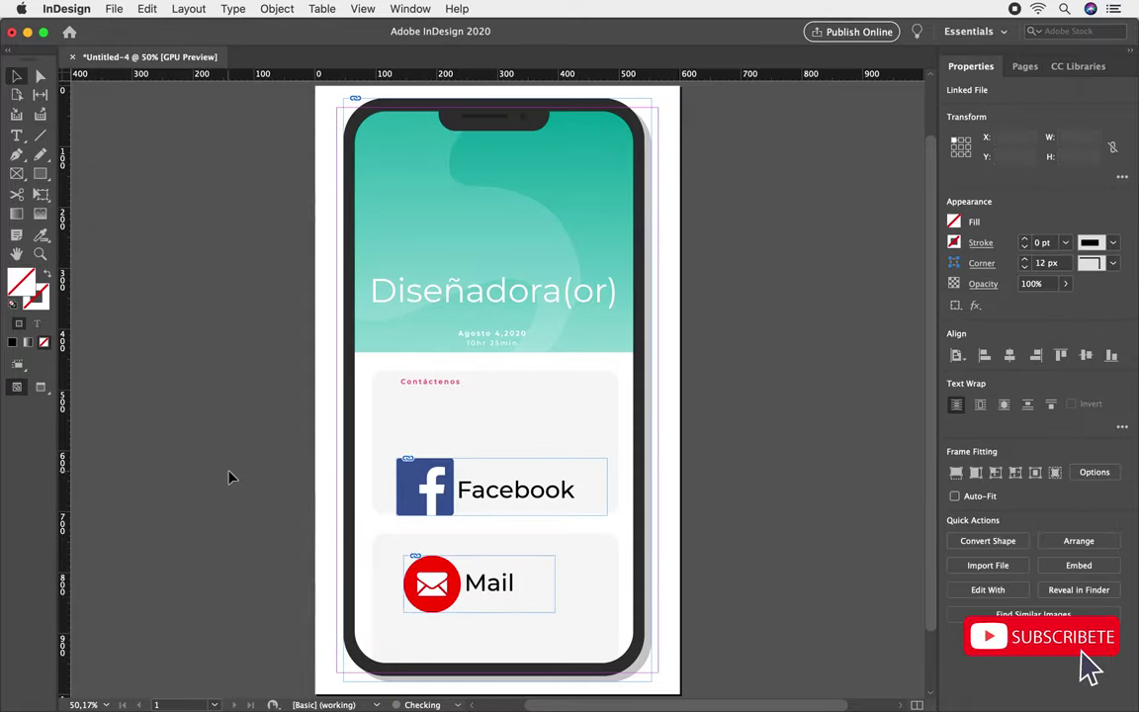
{"action": "left_click", "coordinate": [114, 9]}
Place the silueta demo.ai characters at the top and the whatsapp.eps logo above Facebook.
{"action": "left_click", "coordinate": [131, 196]}
{"action": "left_click", "coordinate": [311, 174]}
{"action": "key", "text": "Return"}
{"action": "left_click", "coordinate": [113, 9]}
{"action": "left_click", "coordinate": [130, 197]}
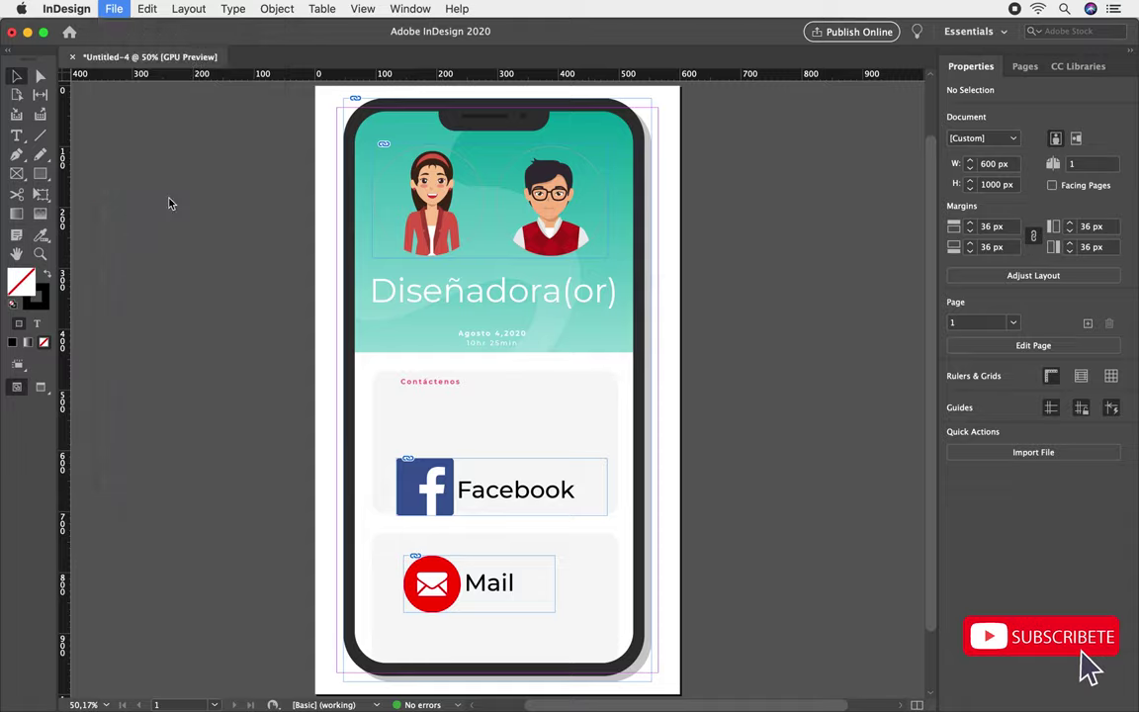
{"action": "double_click", "coordinate": [309, 189]}
{"action": "left_click", "coordinate": [371, 364]}
Place youtube logo.ai at the card bottom and show the Align panel.
{"action": "left_click", "coordinate": [66, 9]}
{"action": "left_click", "coordinate": [130, 197]}
{"action": "double_click", "coordinate": [311, 203]}
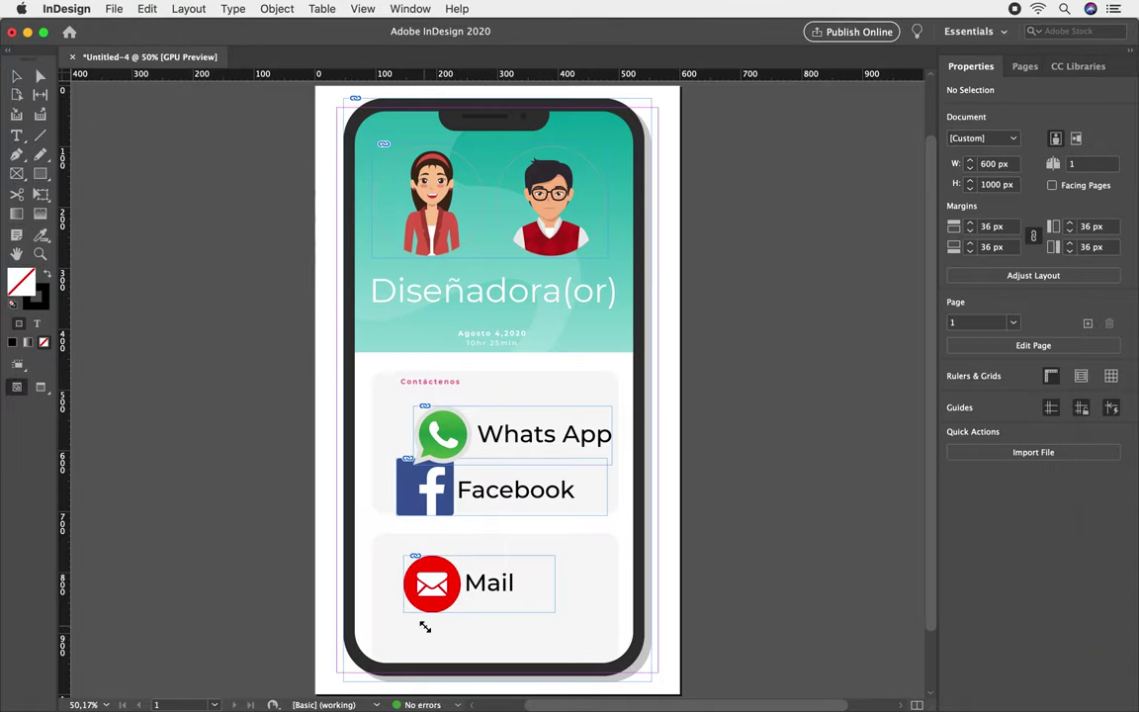
{"action": "left_click", "coordinate": [425, 627]}
{"action": "key", "text": "shift+F7"}
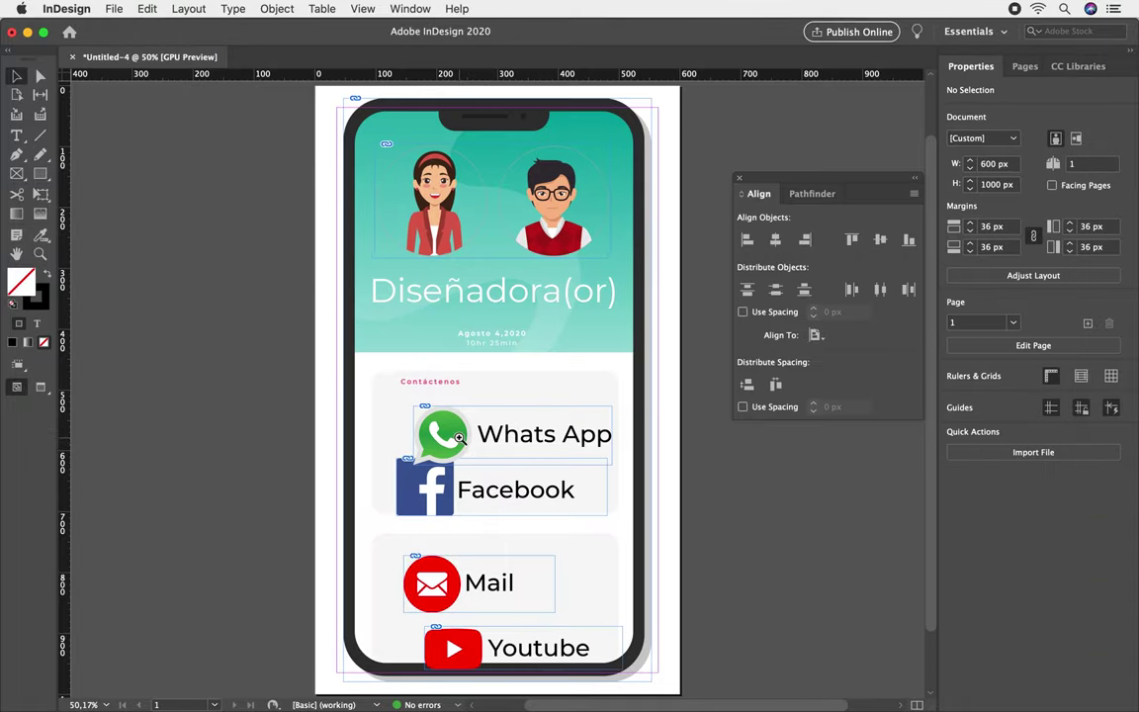
{"action": "scroll", "coordinate": [476, 445], "scroll_direction": "up", "scroll_amount": 2}
Stack the Facebook, Mail and Youtube logos closely beneath the Whats App logo.
{"action": "scroll", "coordinate": [505, 432], "scroll_direction": "up", "scroll_amount": 2}
{"action": "scroll", "coordinate": [572, 432], "scroll_direction": "up", "scroll_amount": 2}
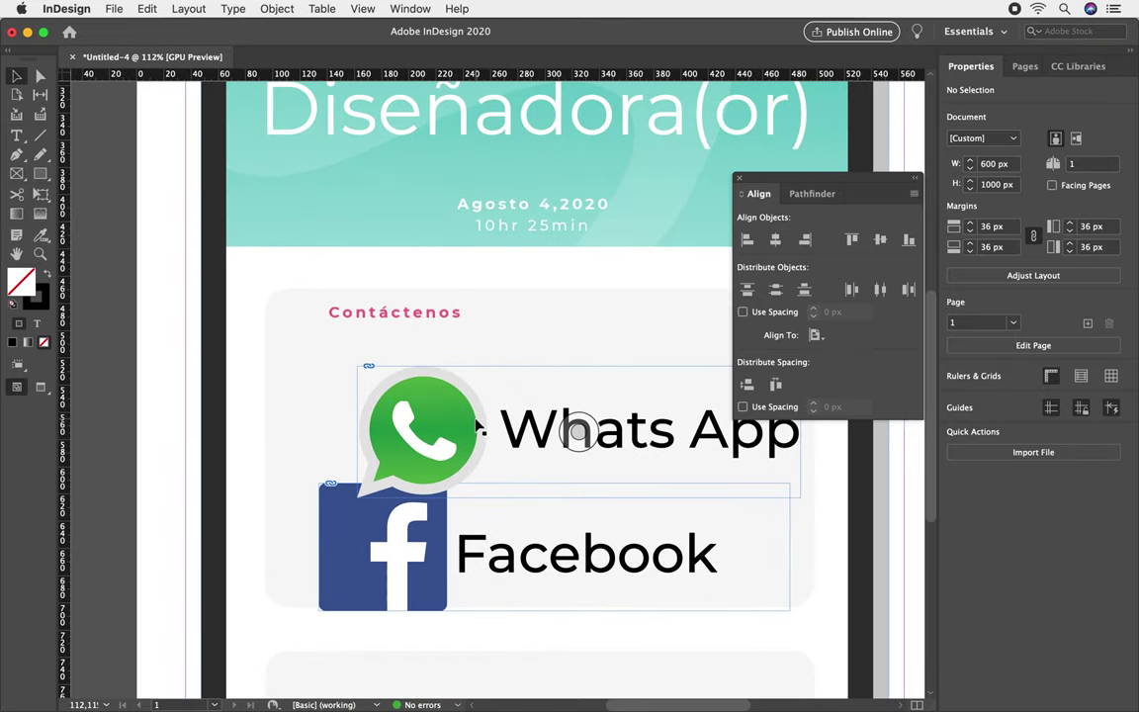
{"action": "left_click_drag", "start_coordinate": [474, 423], "coordinate": [356, 352]}
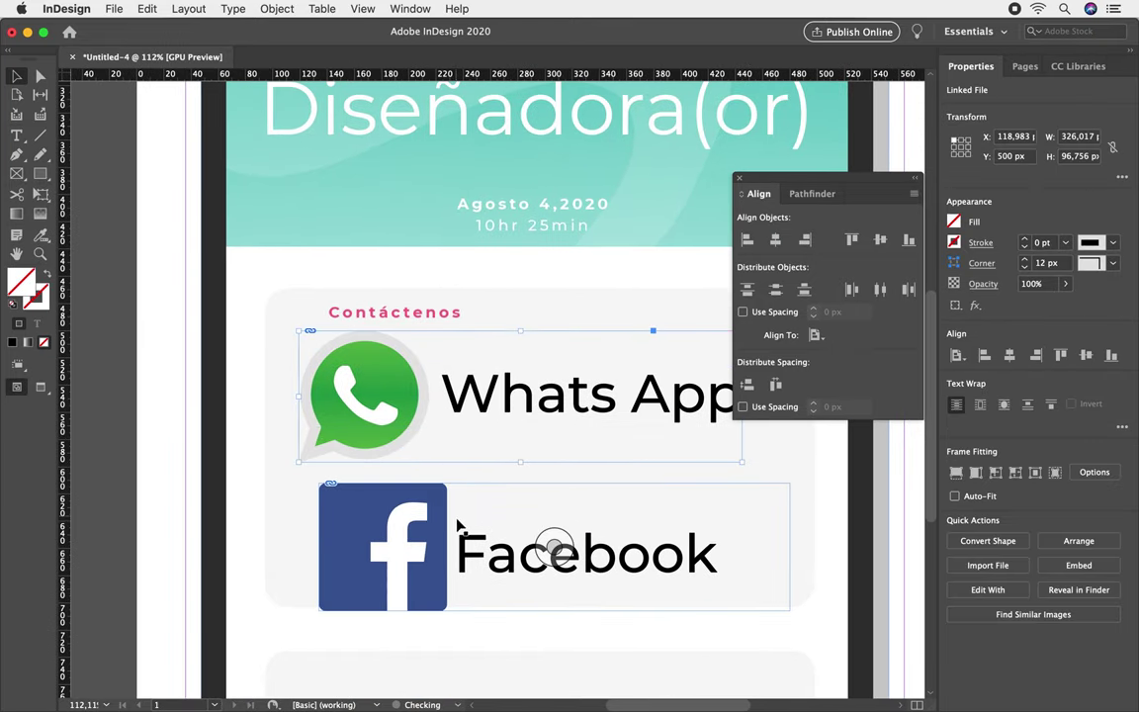
{"action": "left_click_drag", "start_coordinate": [453, 534], "coordinate": [427, 519]}
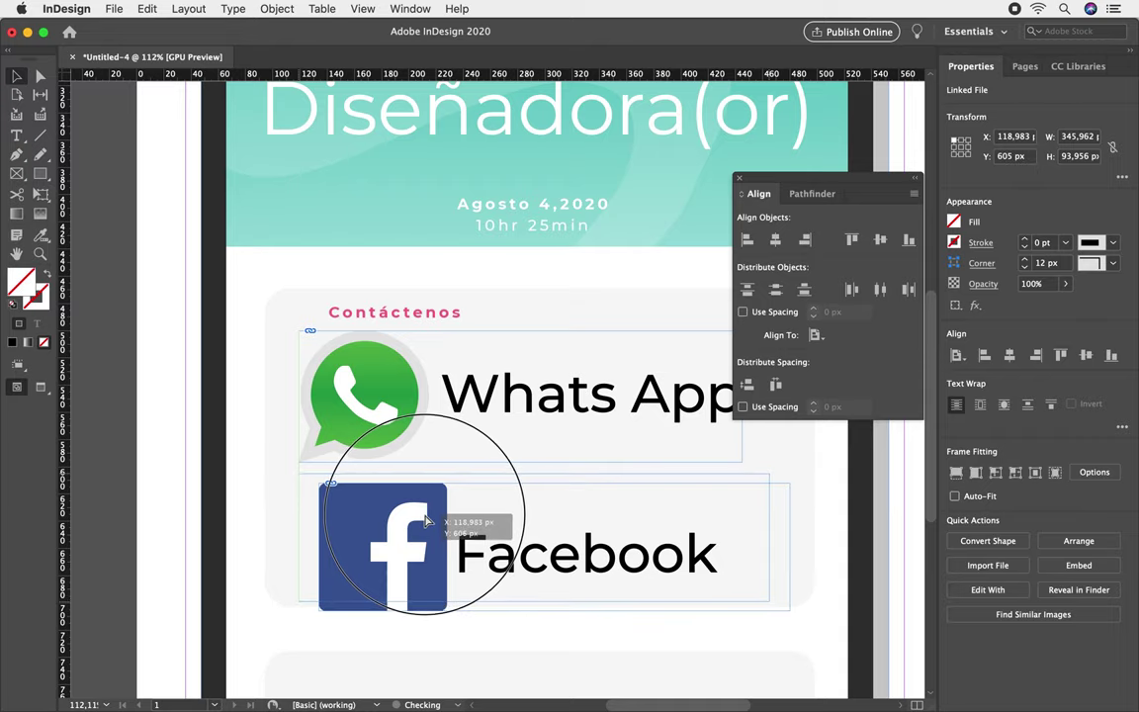
{"action": "left_click_drag", "start_coordinate": [427, 519], "coordinate": [427, 517]}
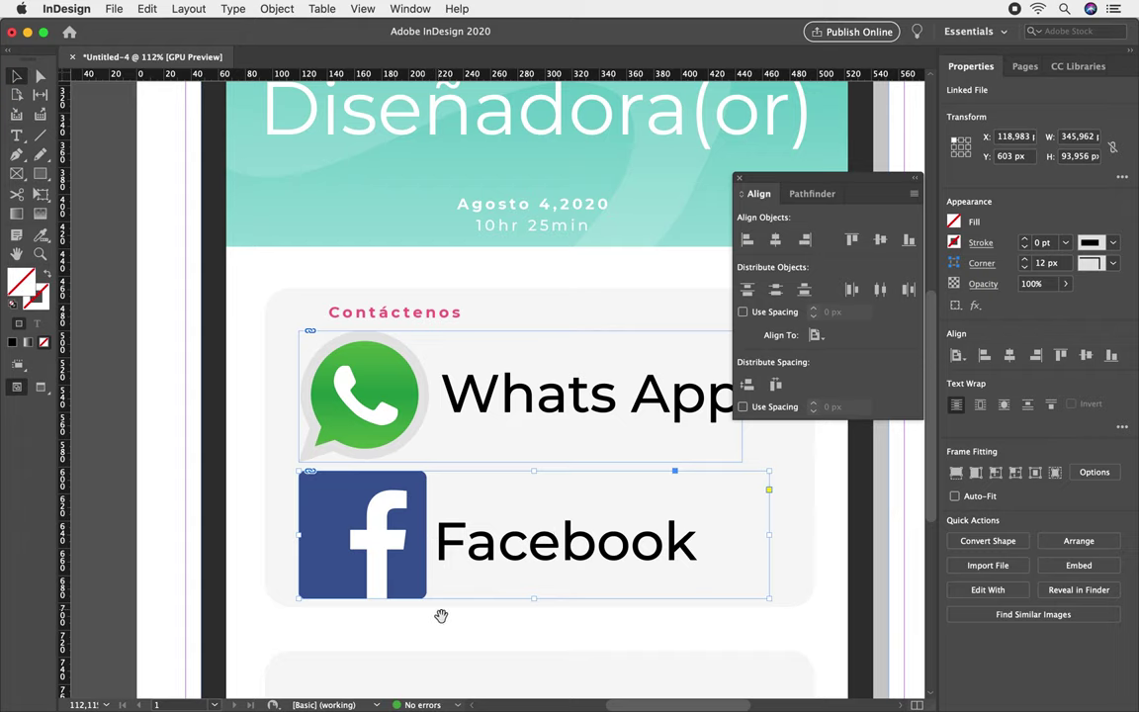
{"action": "left_click_drag", "start_coordinate": [445, 628], "coordinate": [449, 328]}
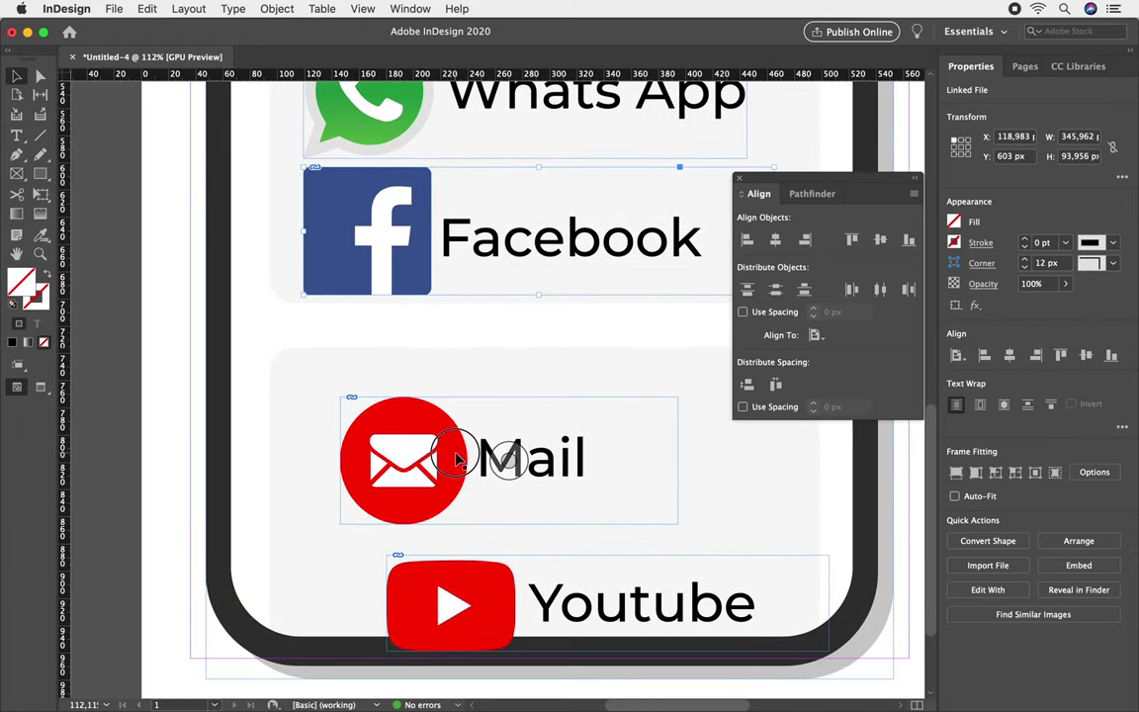
{"action": "left_click_drag", "start_coordinate": [460, 460], "coordinate": [422, 426]}
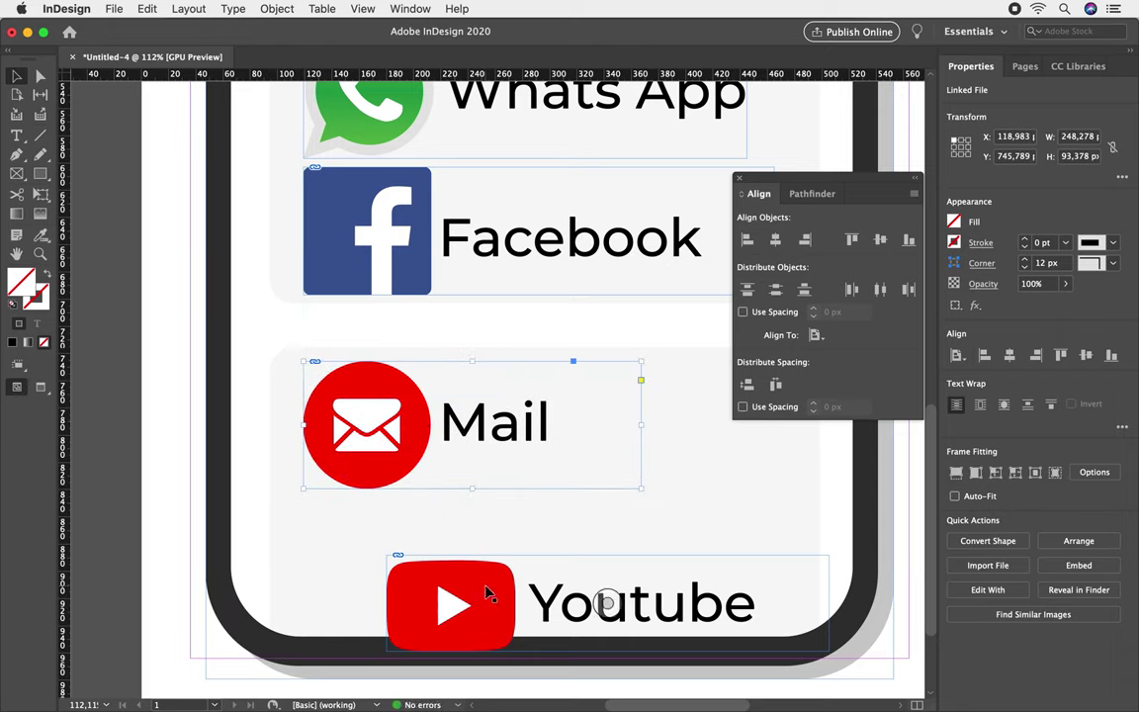
{"action": "left_click_drag", "start_coordinate": [502, 593], "coordinate": [413, 539]}
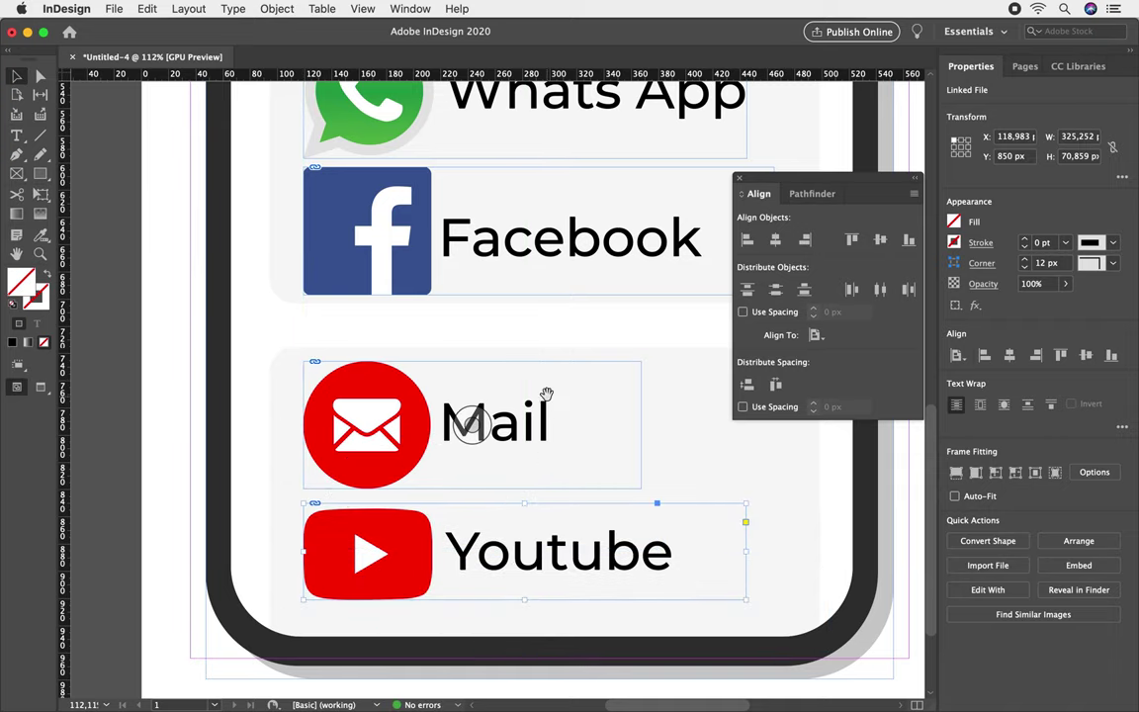
Align all four logos on their left edges and shift them right into the card.
{"action": "scroll", "coordinate": [537, 463], "scroll_direction": "up", "scroll_amount": 2}
{"action": "left_click", "coordinate": [380, 465], "text": "shift"}
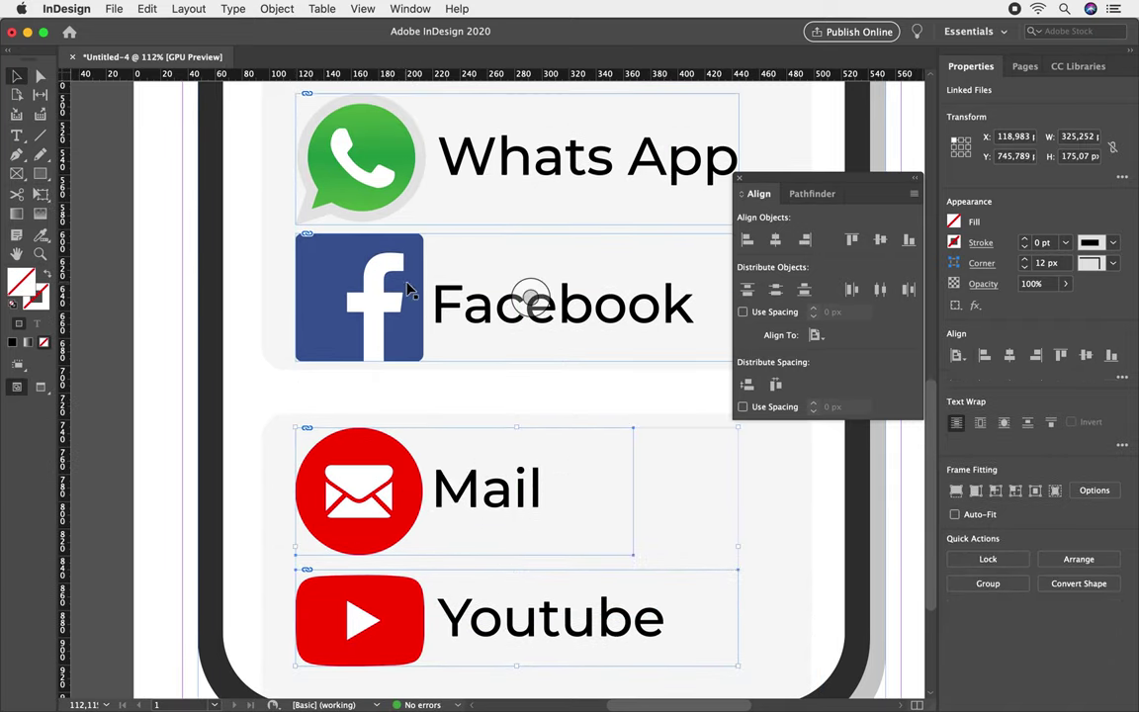
{"action": "left_click", "coordinate": [409, 288], "text": "shift"}
{"action": "left_click", "coordinate": [386, 138], "text": "shift"}
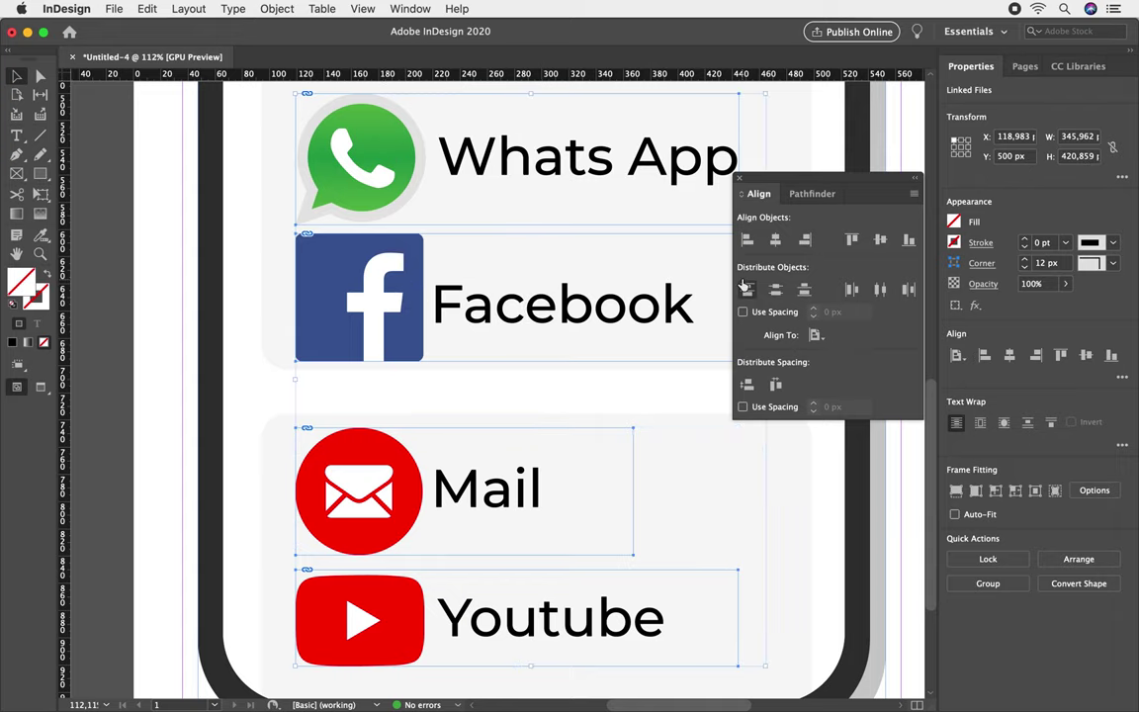
{"action": "left_click", "coordinate": [777, 241]}
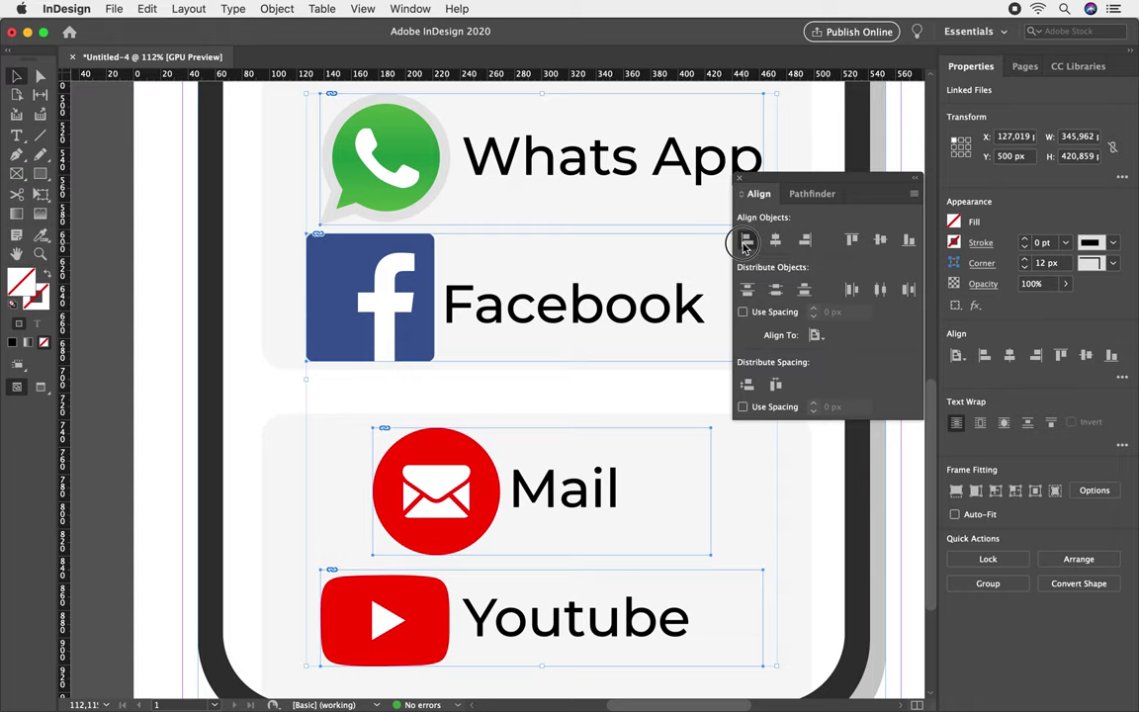
{"action": "left_click", "coordinate": [747, 241]}
{"action": "left_click_drag", "start_coordinate": [222, 200], "coordinate": [389, 194]}
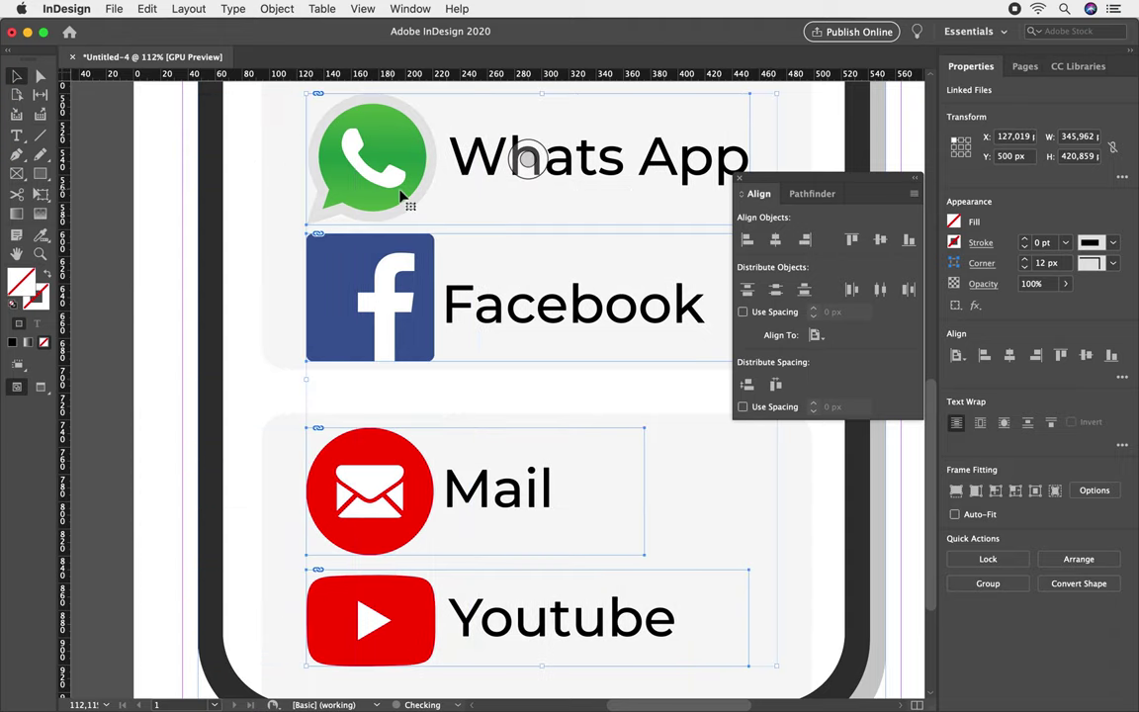
{"action": "left_click", "coordinate": [739, 179]}
{"action": "key", "text": "ctrl+0"}
In the Interactive for PDF workspace, convert the Whats App logo into a button.
{"action": "left_click", "coordinate": [758, 315]}
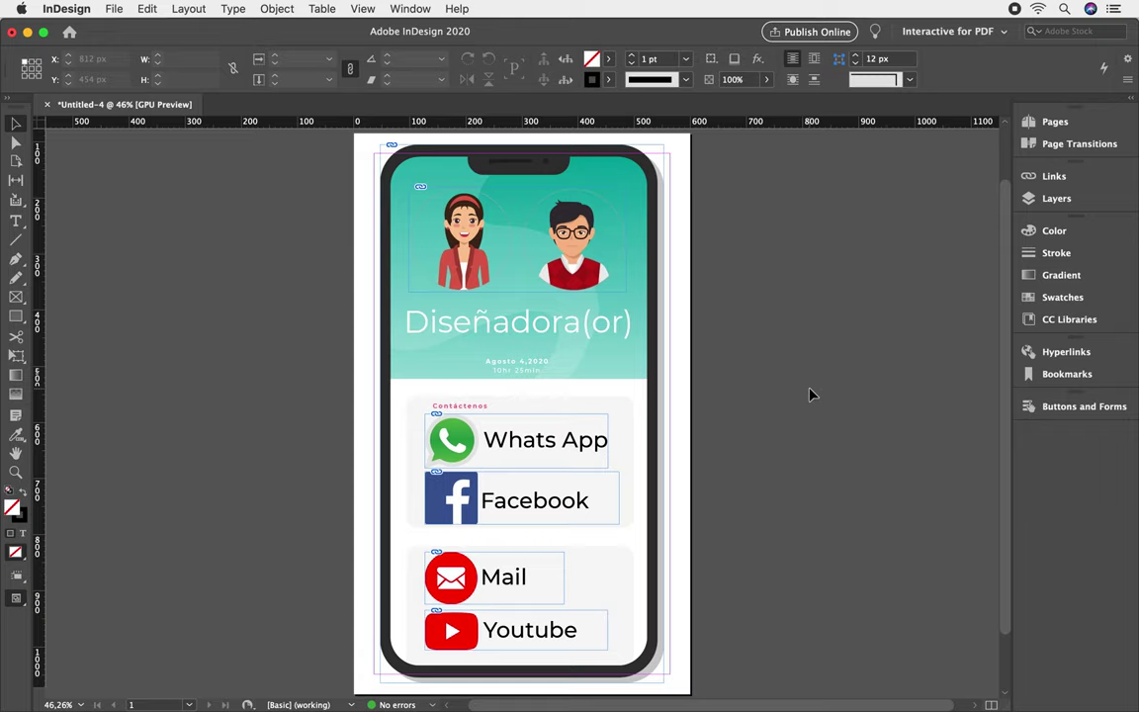
{"action": "left_click", "coordinate": [1000, 33]}
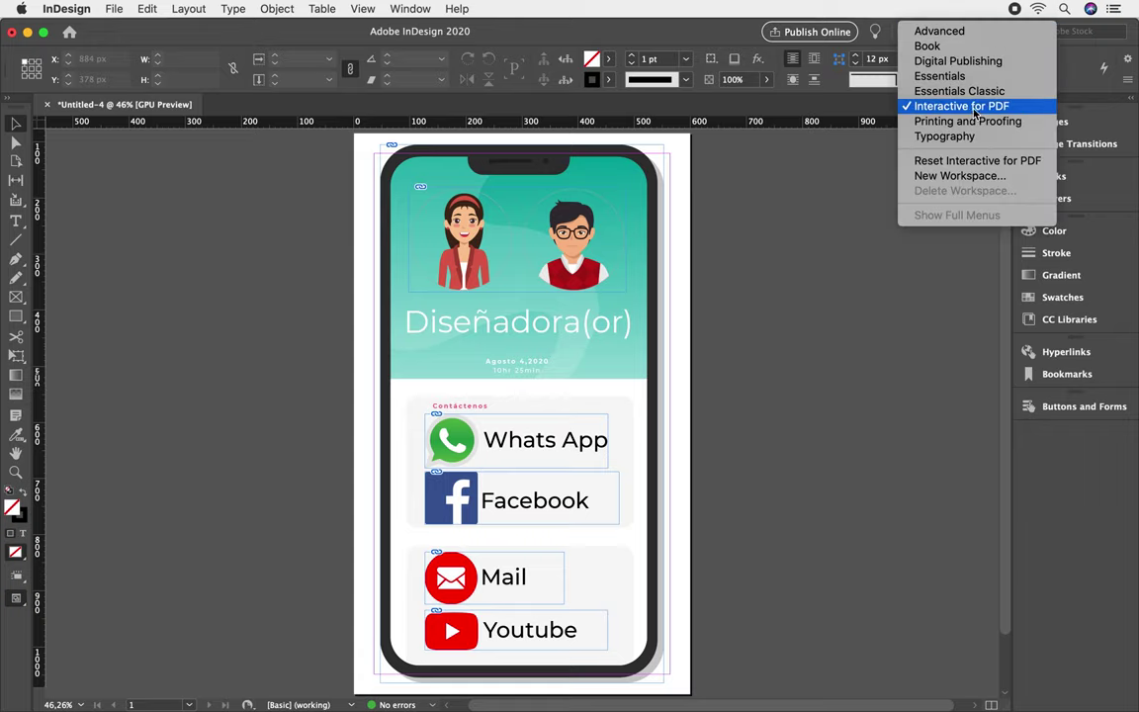
{"action": "left_click", "coordinate": [749, 313]}
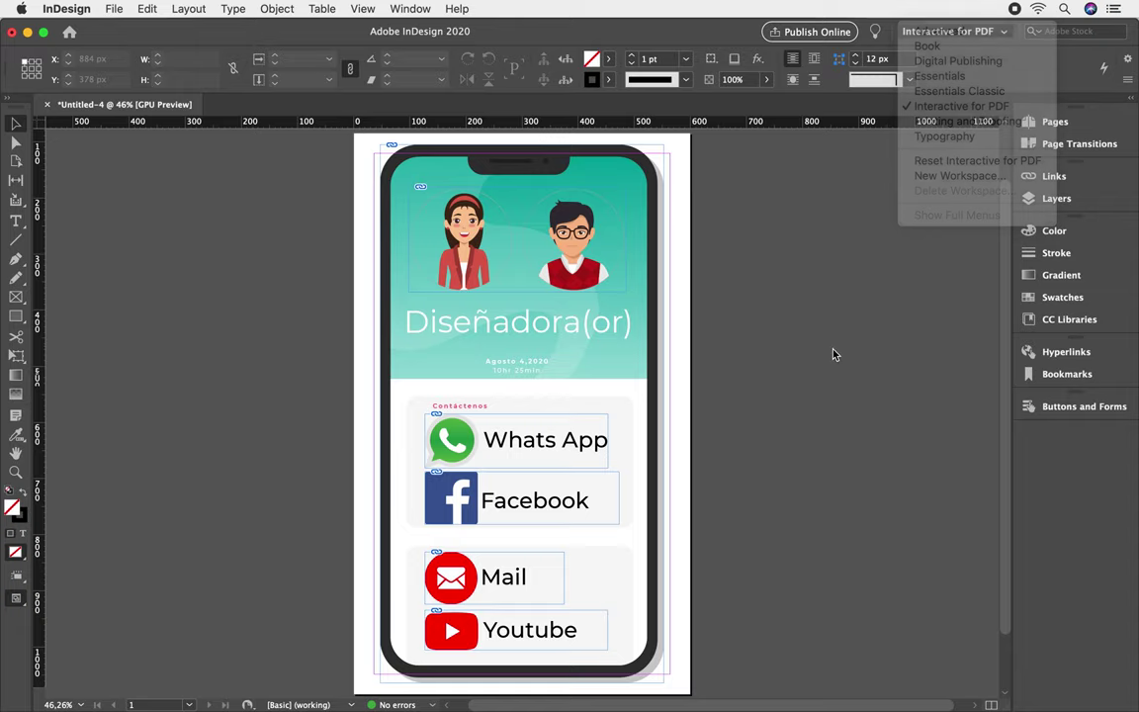
{"action": "left_click", "coordinate": [1033, 408]}
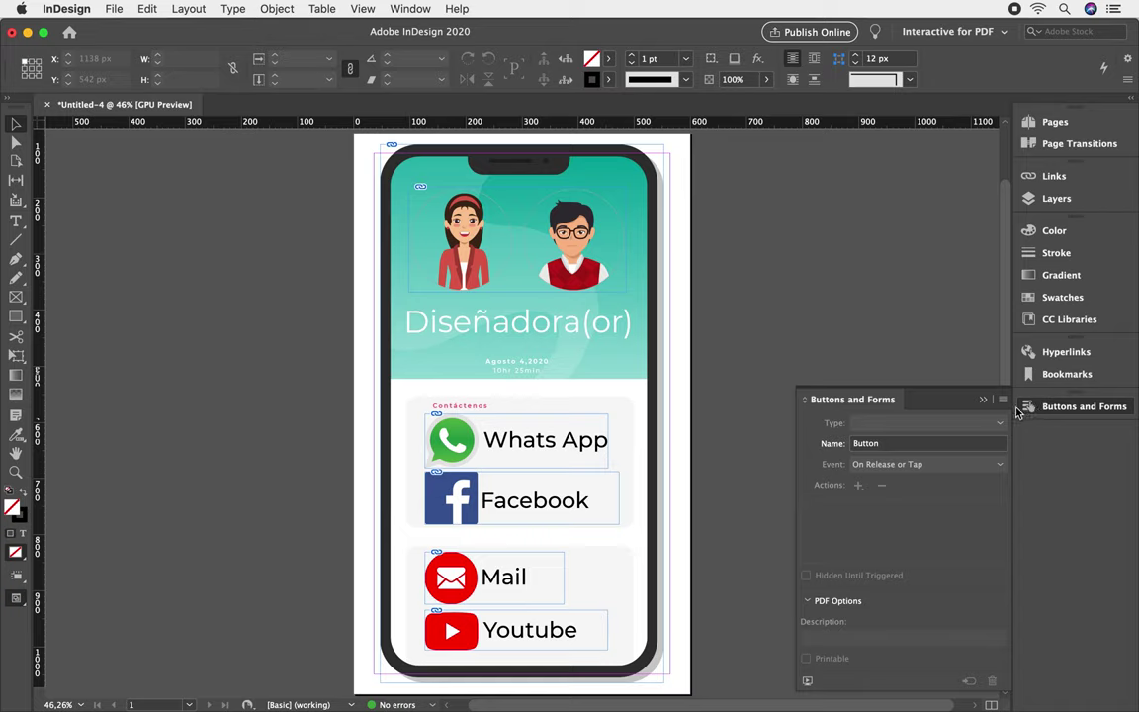
{"action": "left_click", "coordinate": [594, 448]}
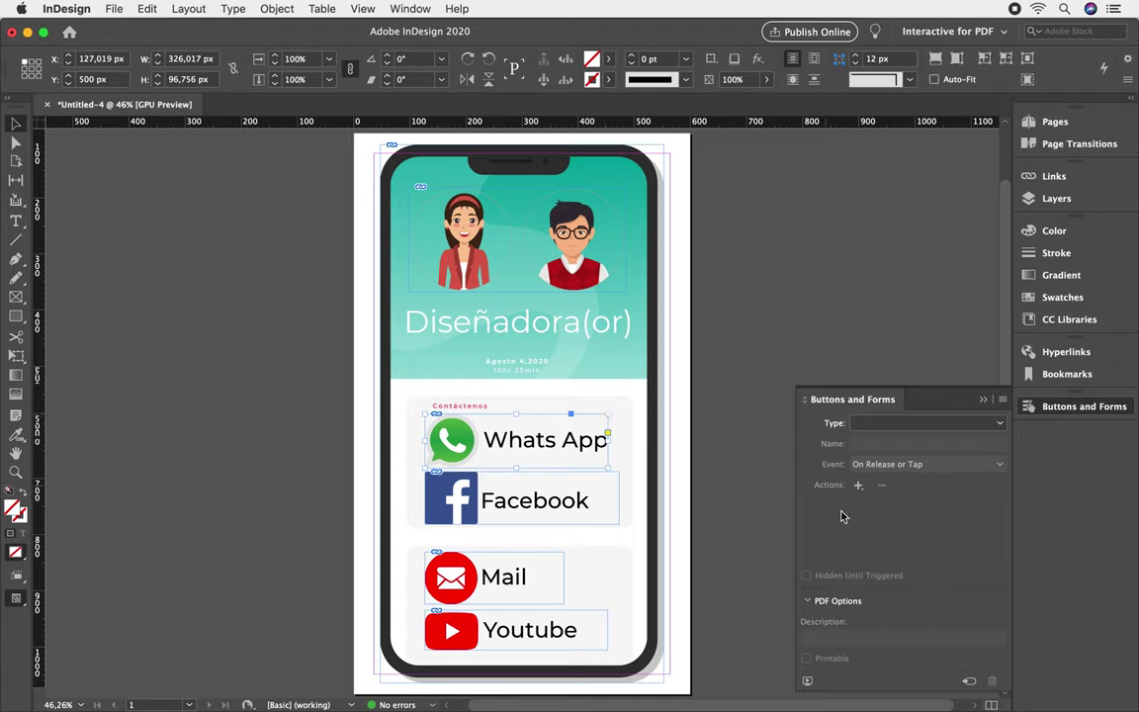
{"action": "left_click", "coordinate": [969, 682]}
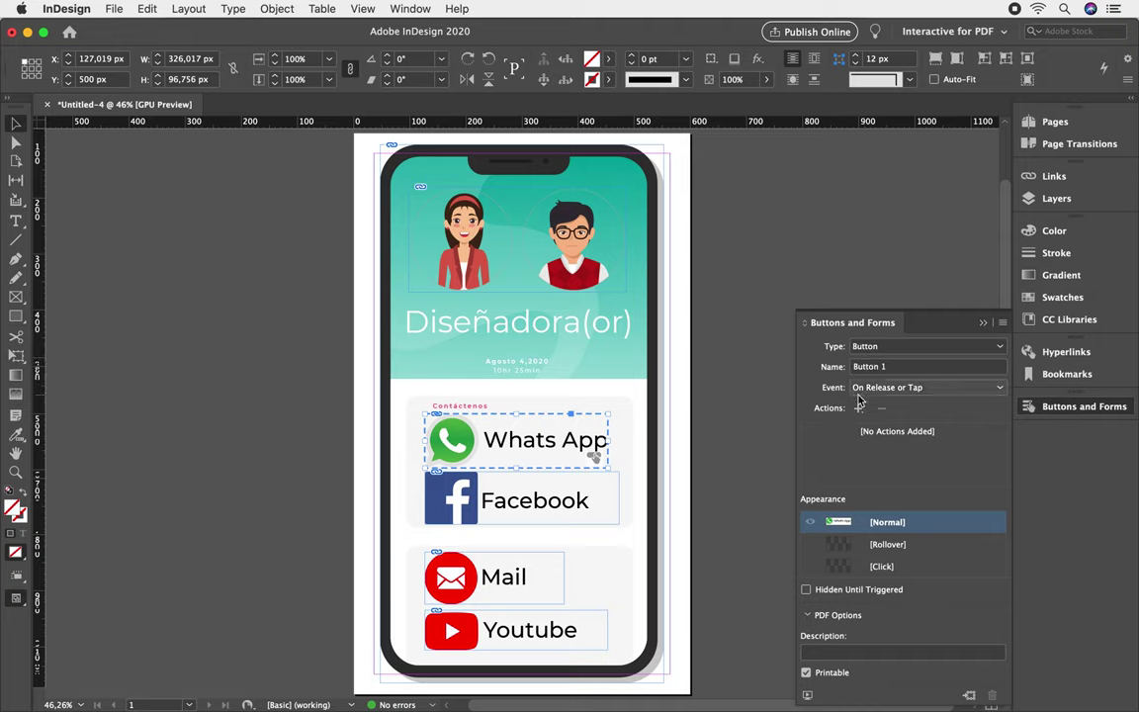
Name the button WHATS APP and give it a Go To URL action with the pasted WhatsApp link.
{"action": "left_click", "coordinate": [870, 367]}
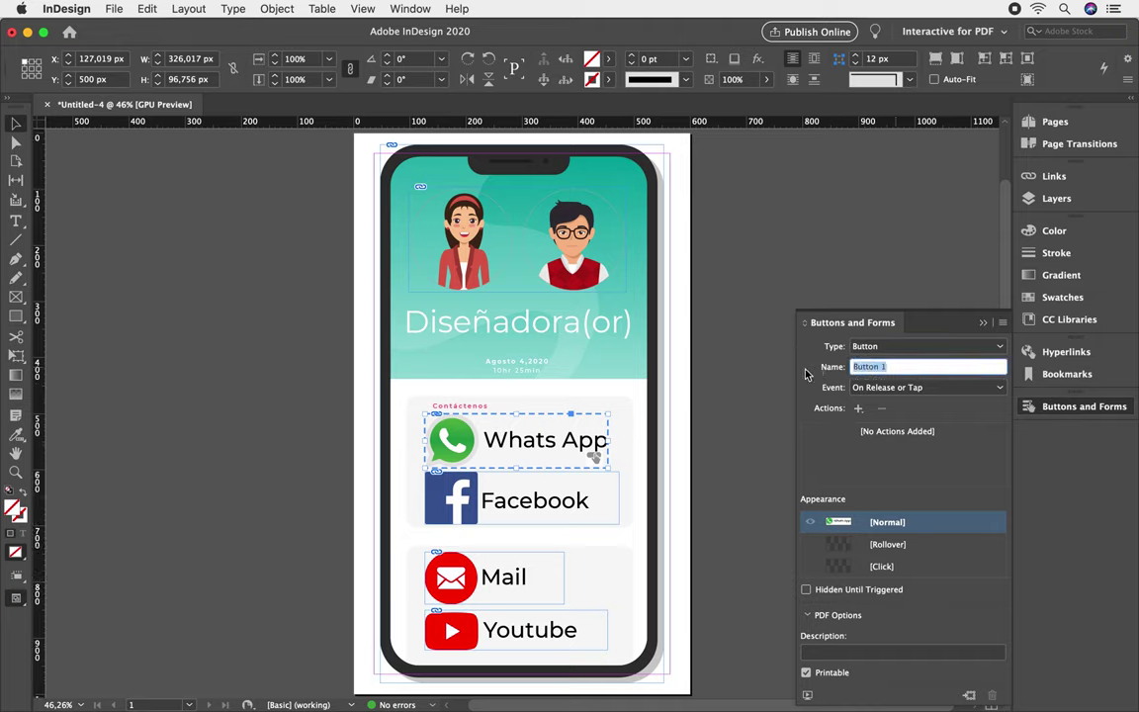
{"action": "type", "text": "WHATS APP"}
{"action": "key", "text": "Return"}
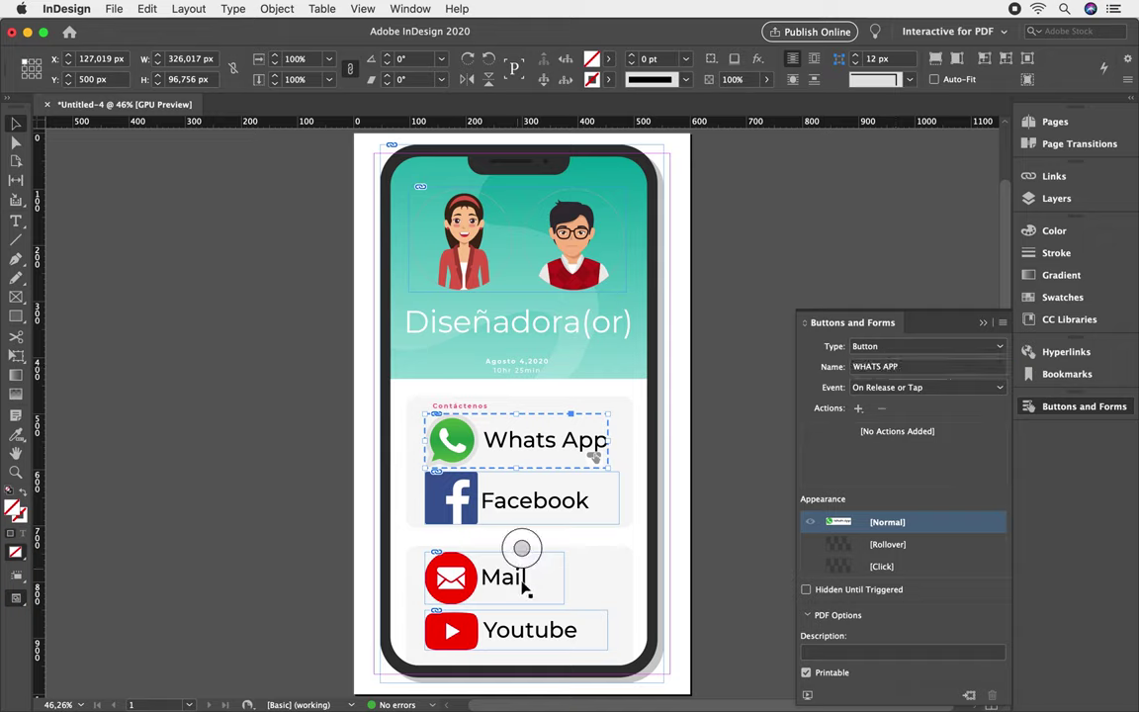
{"action": "left_click", "coordinate": [858, 408]}
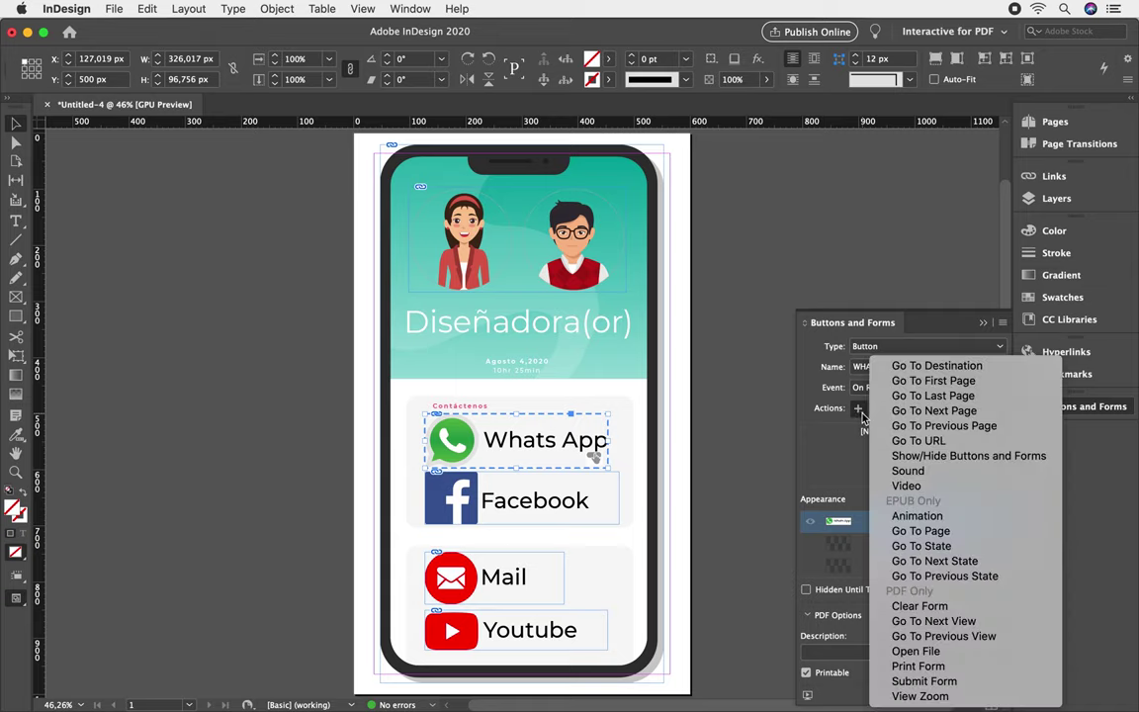
{"action": "left_click", "coordinate": [917, 442]}
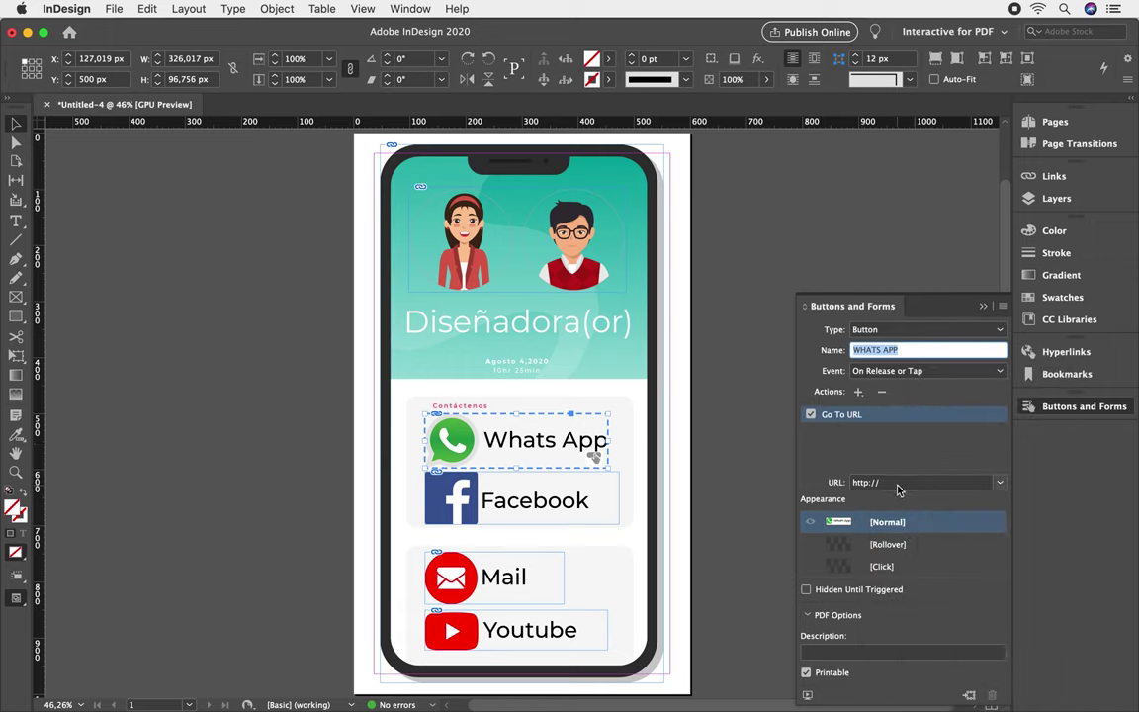
{"action": "left_click", "coordinate": [862, 481]}
{"action": "key", "text": "super+v"}
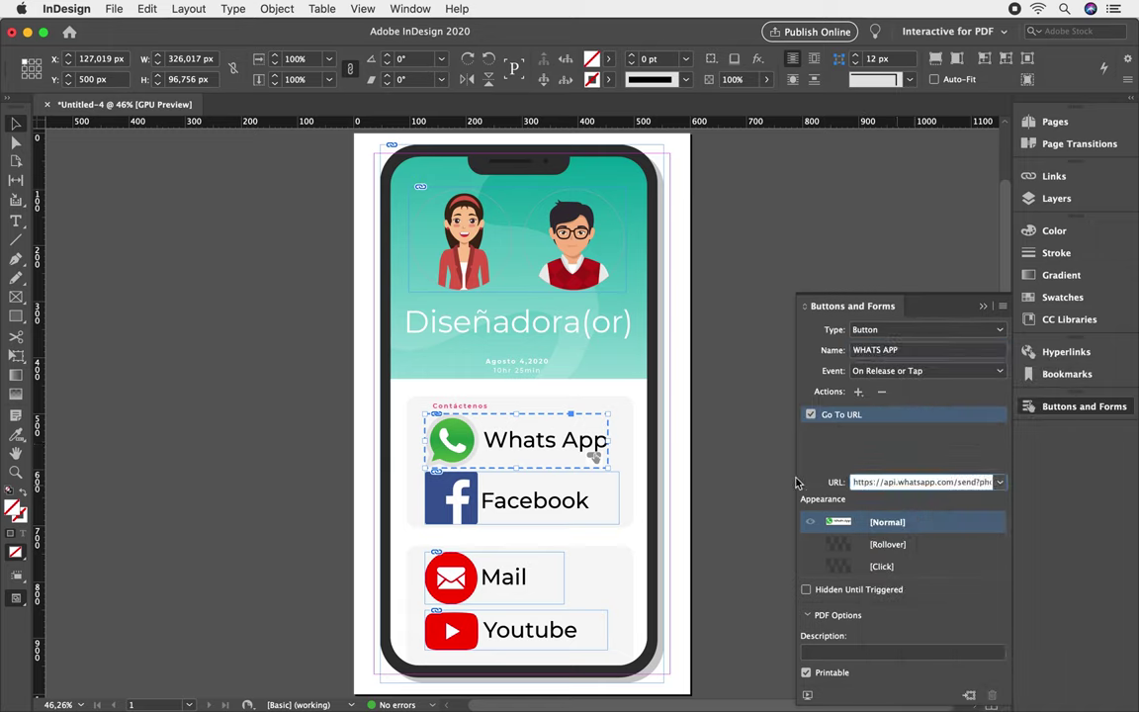
{"action": "key", "text": "Return"}
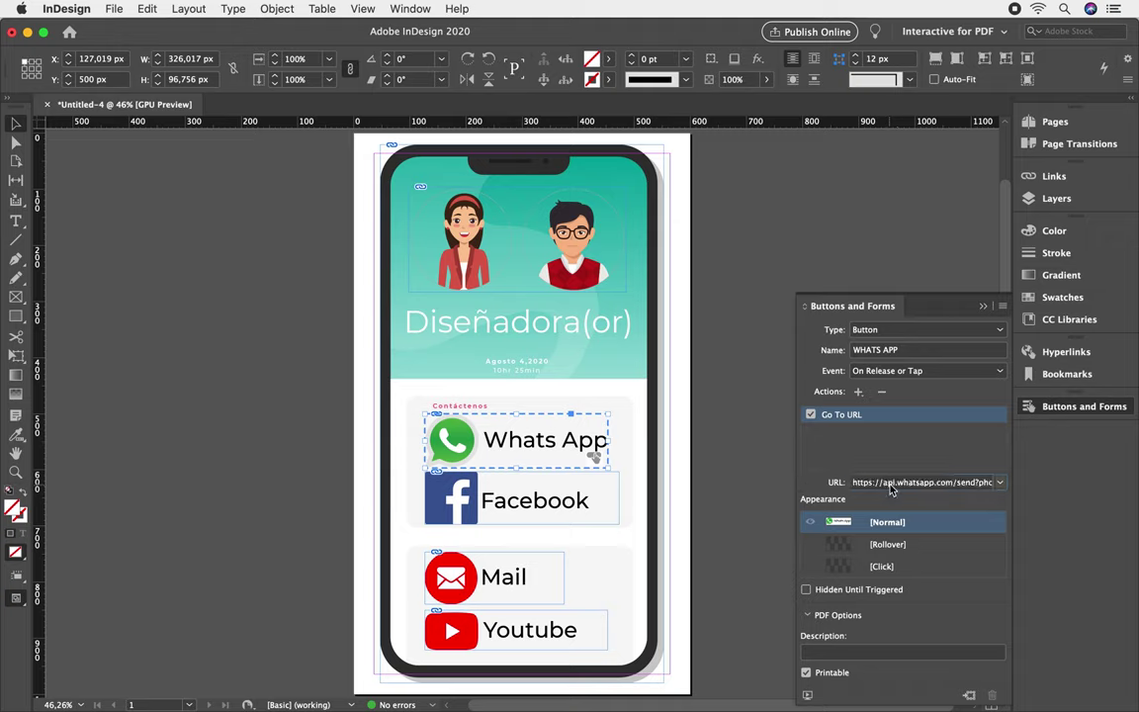
{"action": "key", "text": "super+Tab"}
{"action": "key", "text": "Tab"}
{"action": "key", "text": "Tab"}
{"action": "key", "text": "Tab"}
{"action": "key", "text": "Tab"}
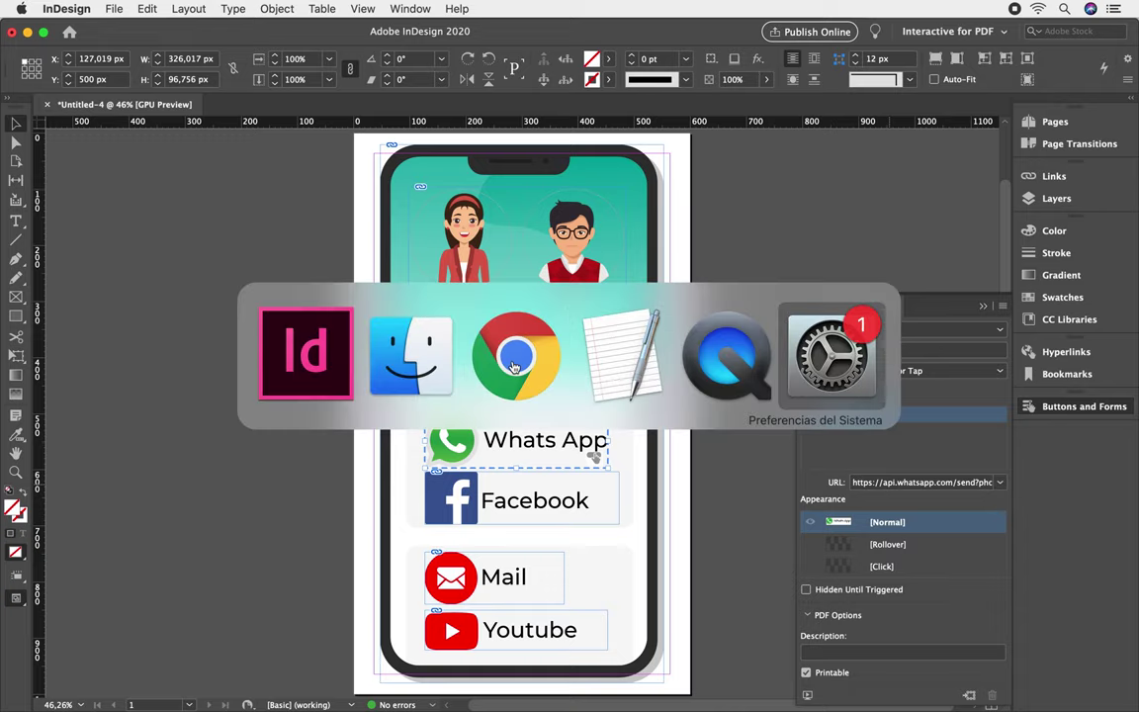
Select the full api.whatsapp.com send link in the Google Docs note, then return to InDesign.
{"action": "left_click", "coordinate": [494, 361]}
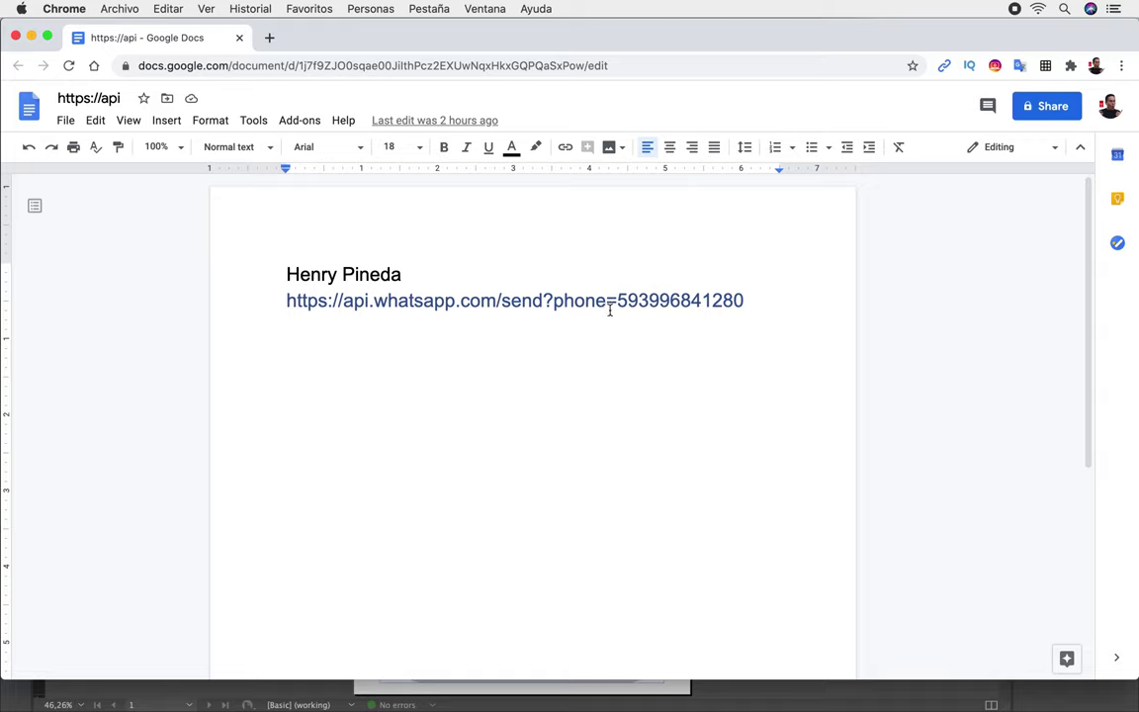
{"action": "left_click_drag", "start_coordinate": [618, 300], "coordinate": [753, 302]}
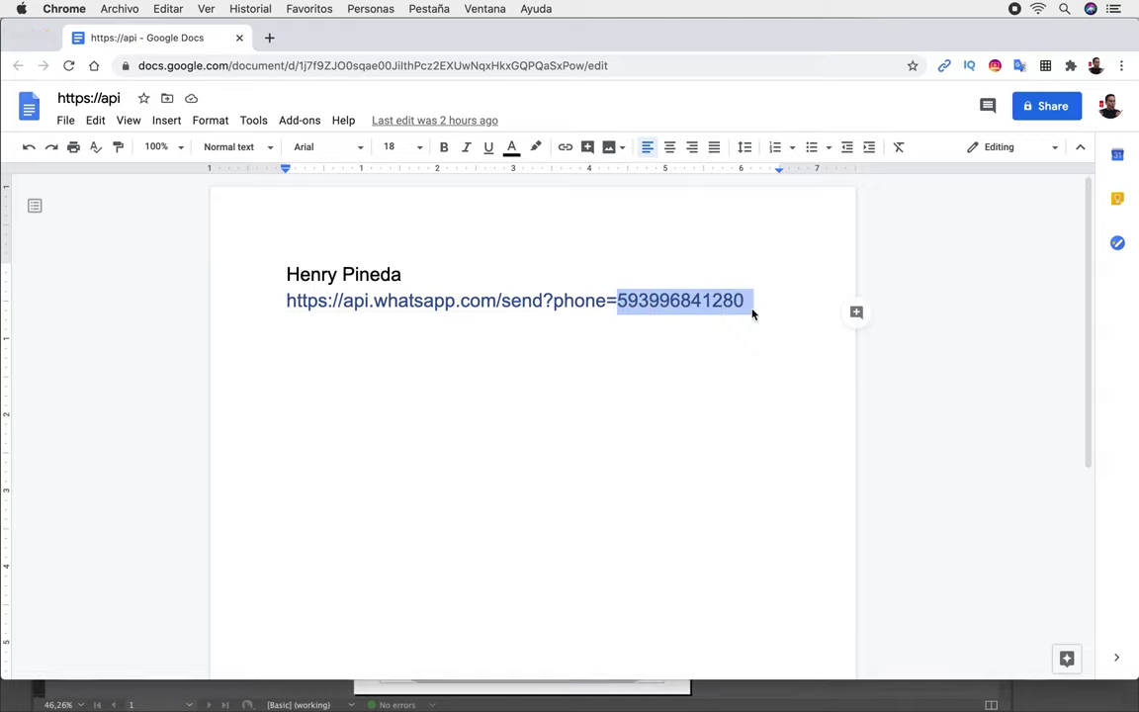
{"action": "left_click", "coordinate": [617, 299]}
{"action": "left_click_drag", "start_coordinate": [617, 300], "coordinate": [648, 300]}
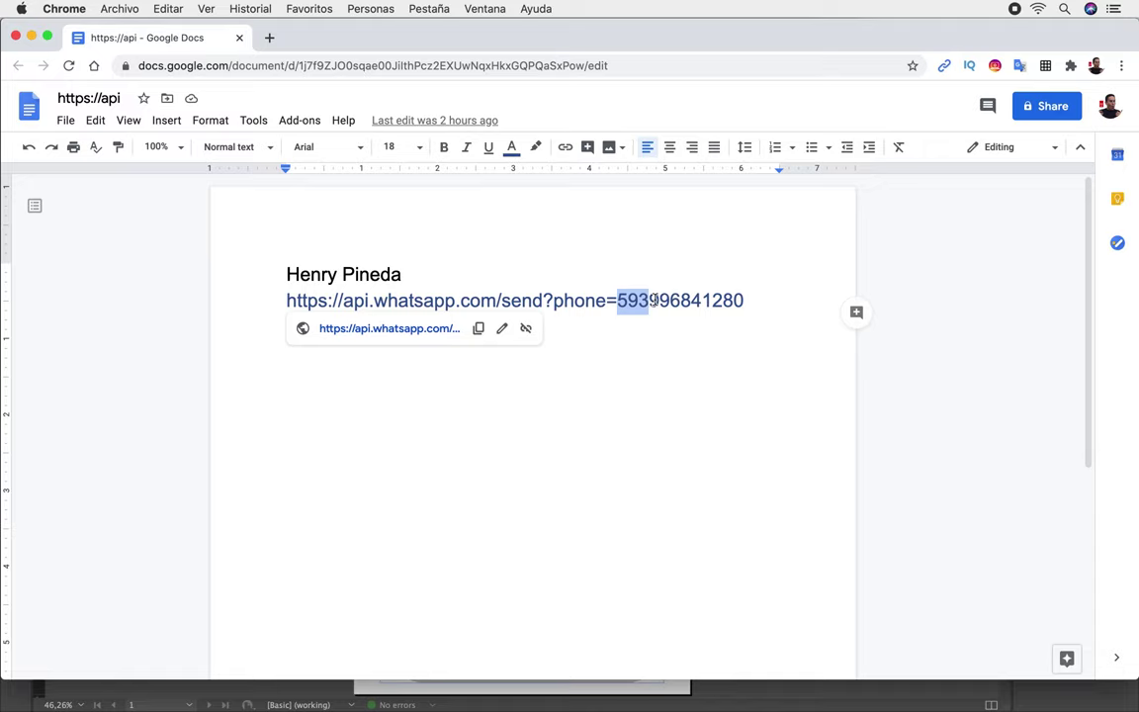
{"action": "left_click", "coordinate": [756, 305]}
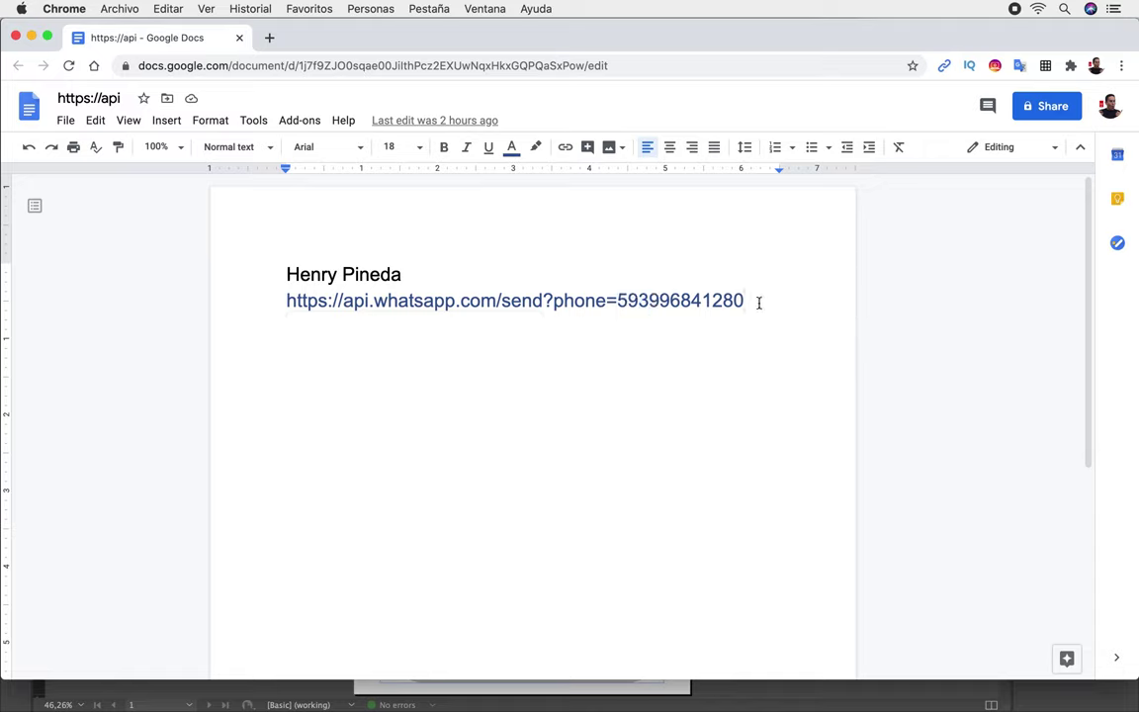
{"action": "left_click_drag", "start_coordinate": [757, 302], "coordinate": [287, 302]}
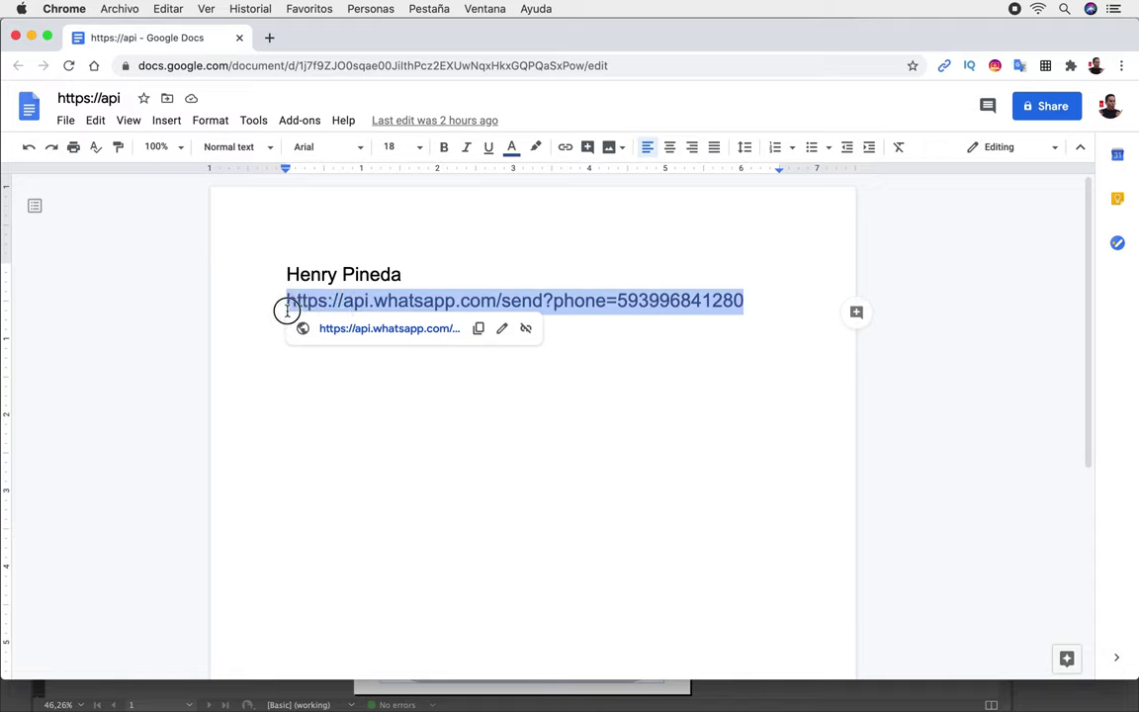
{"action": "key", "text": "super+Tab"}
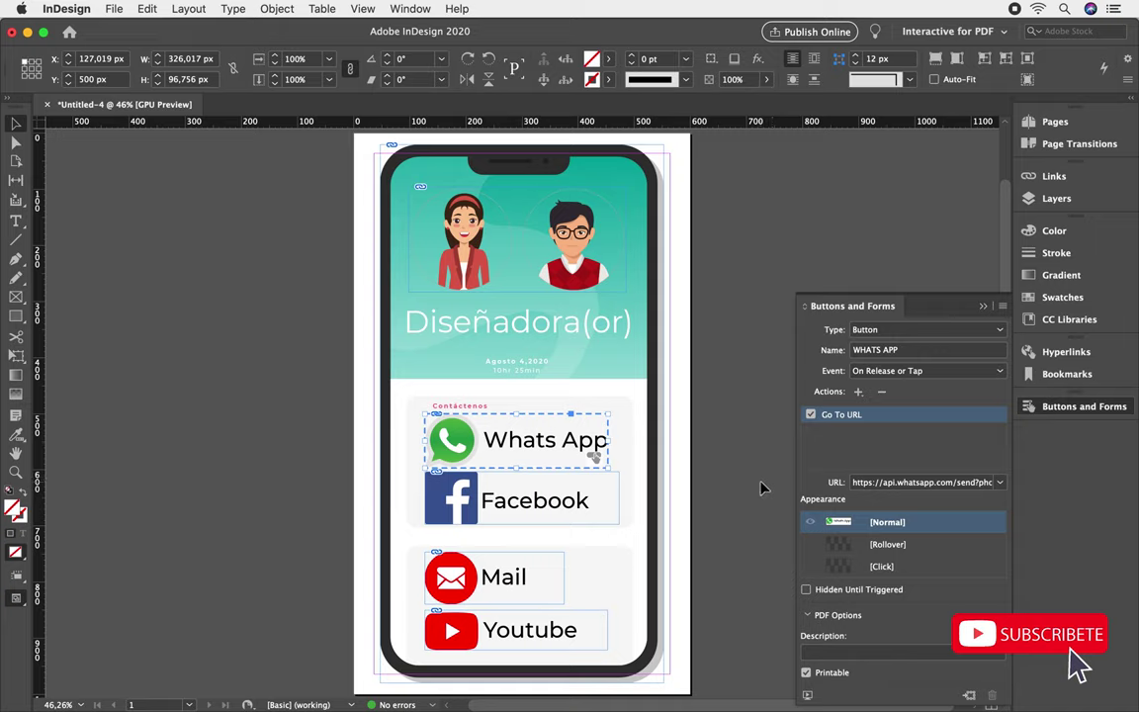
Make the Facebook logo Button 2 with a Go To URL action to the fan page address.
{"action": "left_click", "coordinate": [552, 494]}
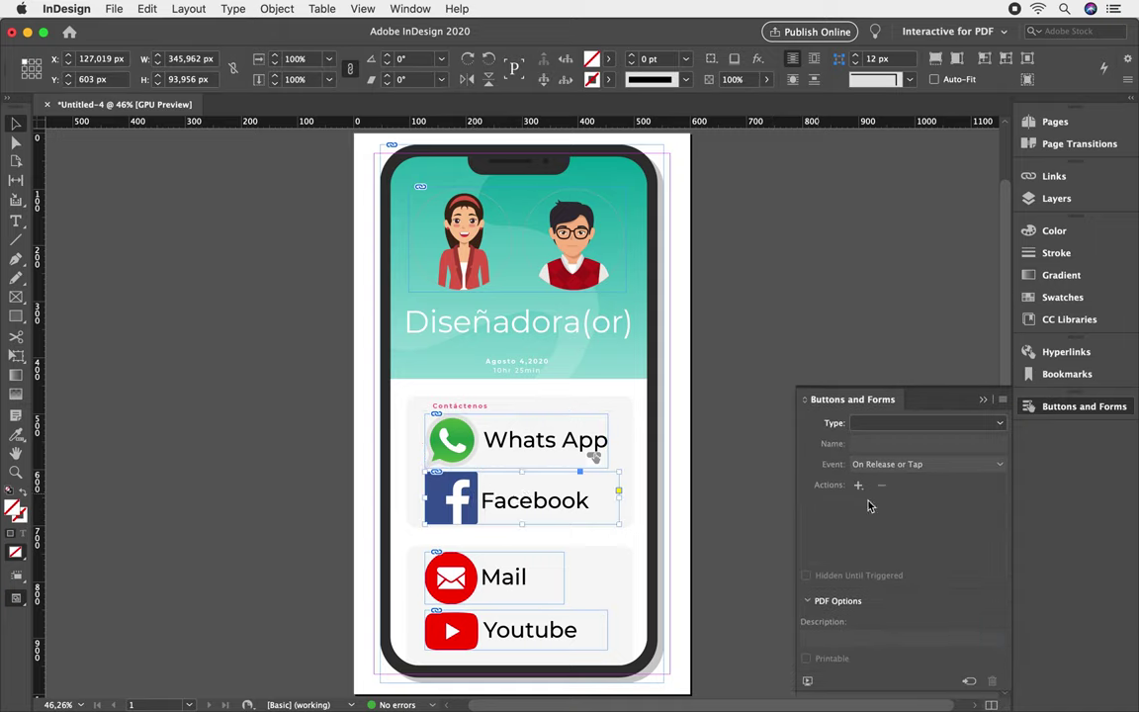
{"action": "left_click", "coordinate": [970, 680]}
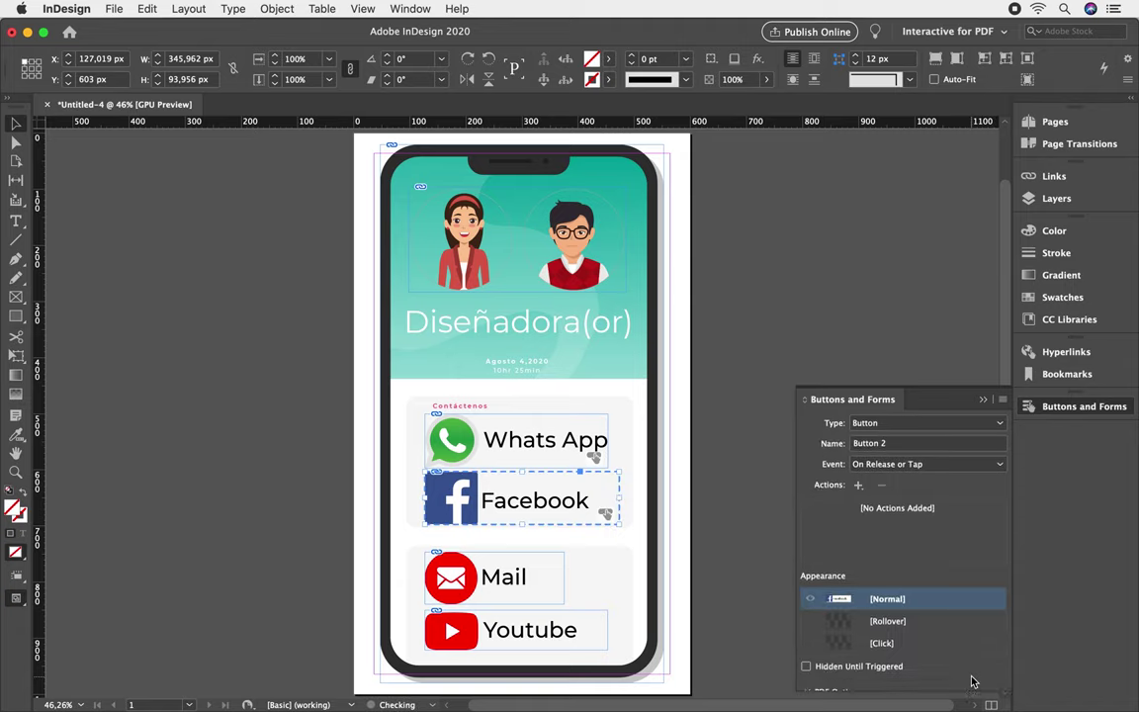
{"action": "left_click", "coordinate": [858, 409]}
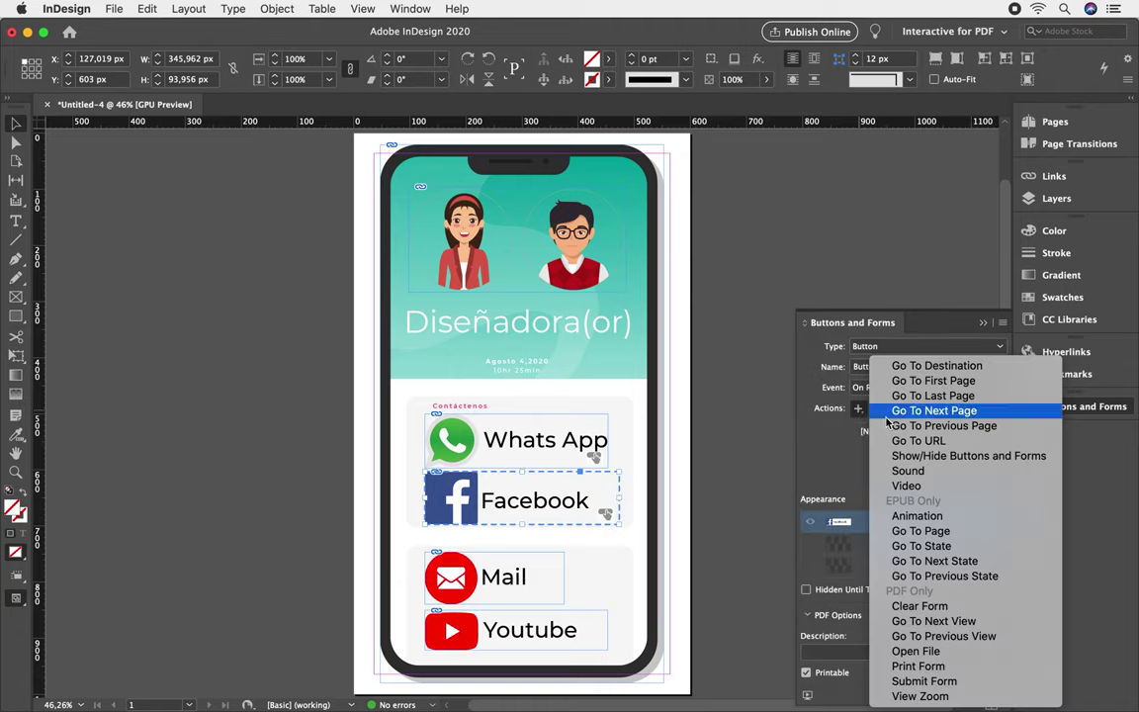
{"action": "left_click", "coordinate": [915, 440]}
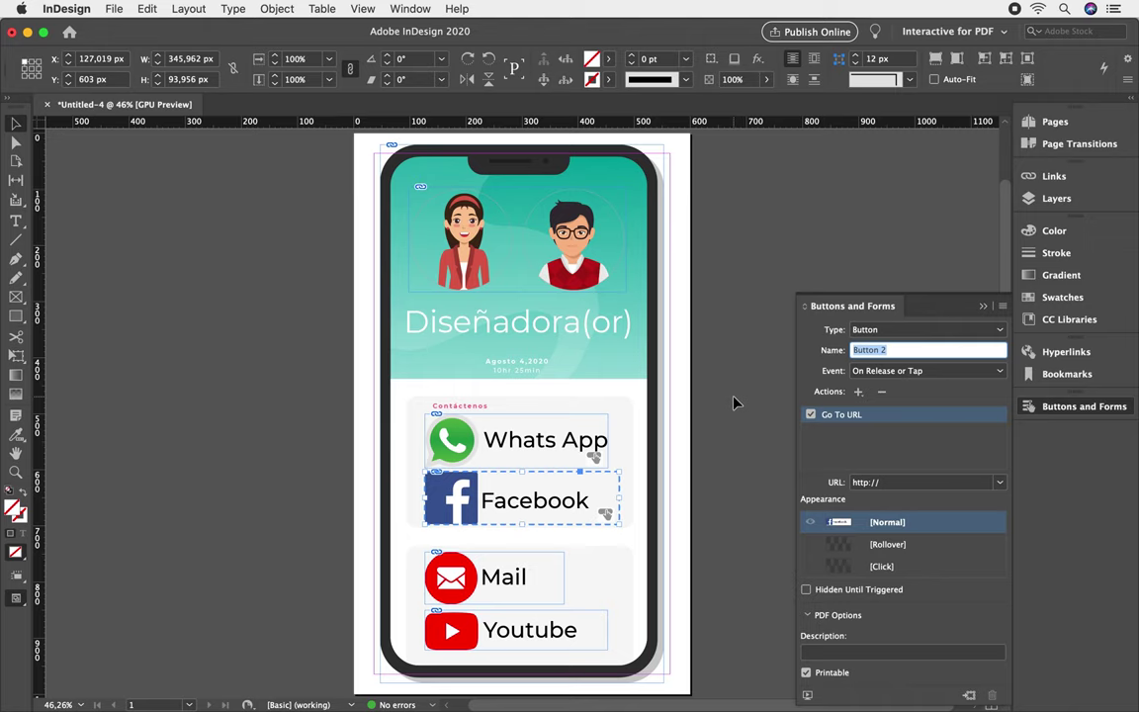
{"action": "key", "text": "super+Tab"}
{"action": "key", "text": "super+Tab"}
{"action": "key", "text": "super+Tab"}
{"action": "key", "text": "super+Tab"}
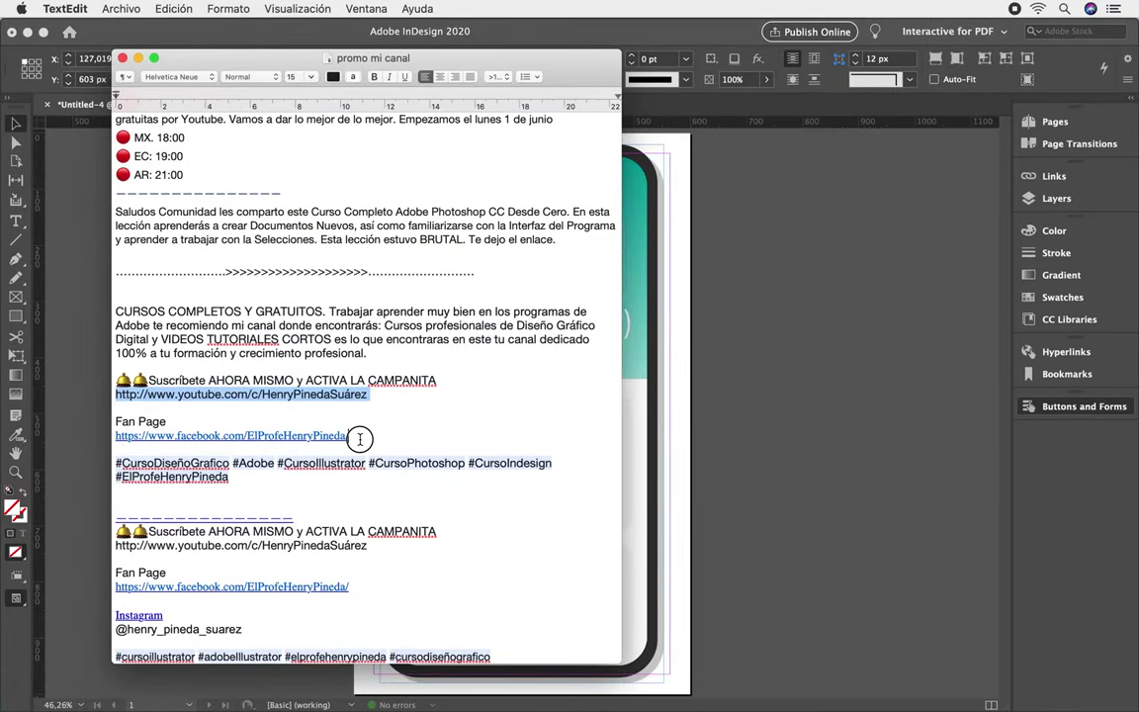
{"action": "left_click_drag", "start_coordinate": [350, 436], "coordinate": [109, 436]}
{"action": "key", "text": "super+c"}
{"action": "key", "text": "super+Tab"}
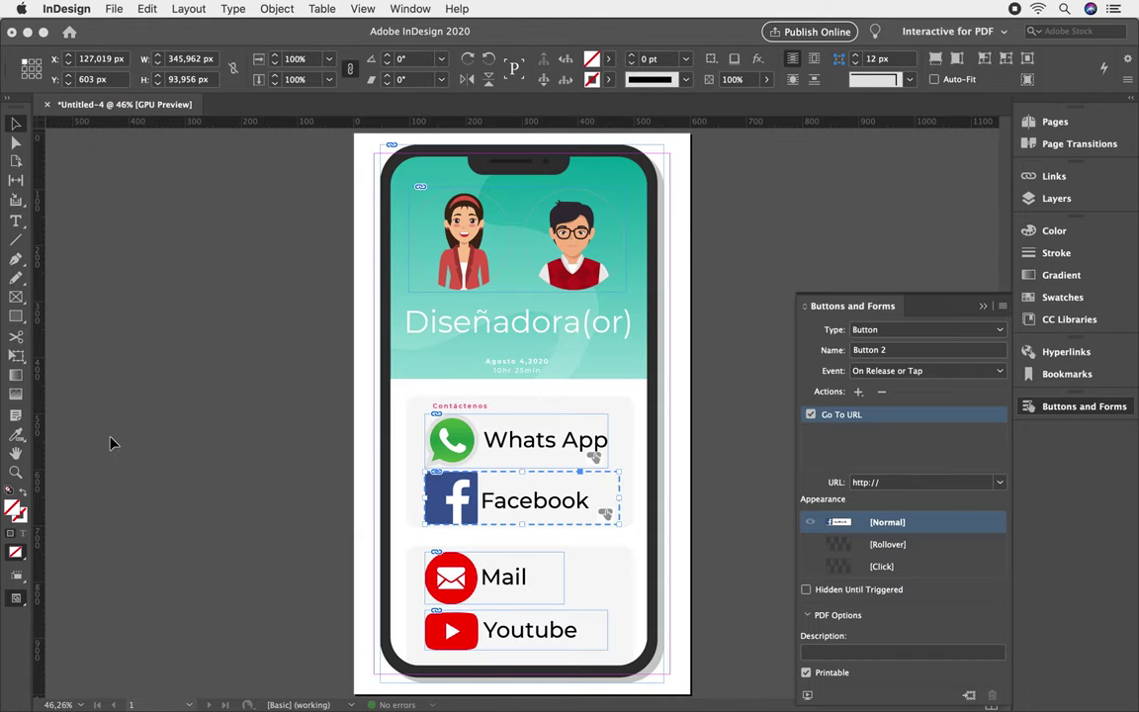
{"action": "left_click", "coordinate": [835, 483]}
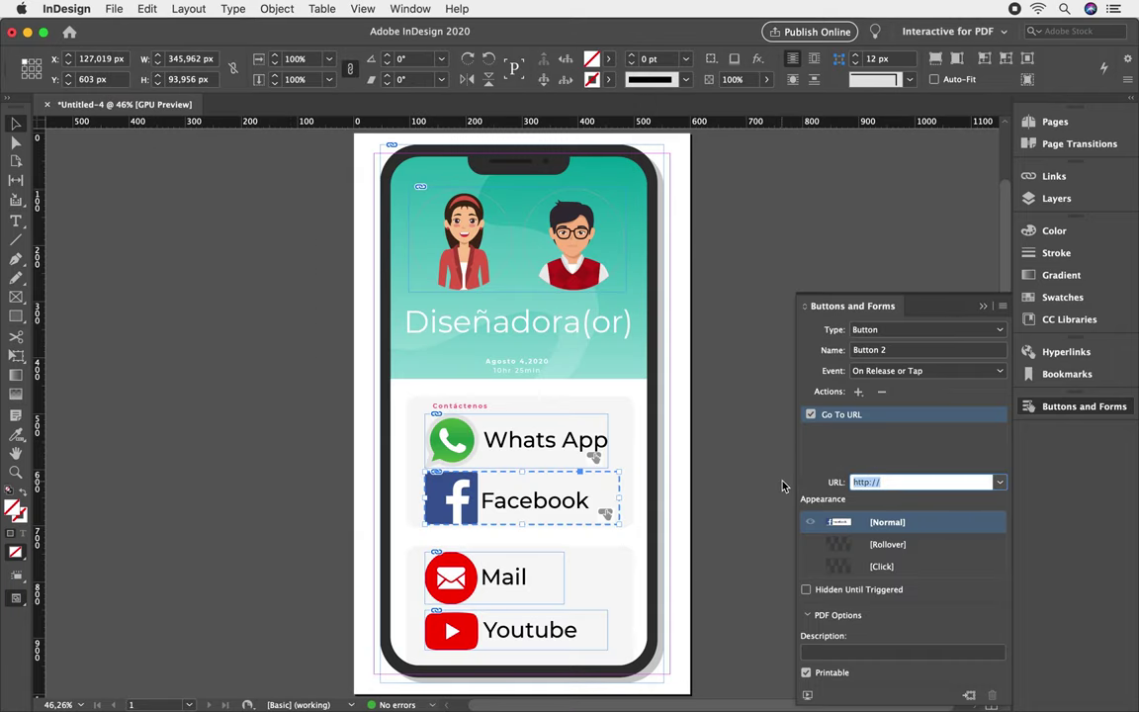
{"action": "key", "text": "super+v"}
{"action": "key", "text": "Return"}
Make the Mail logo Button 3 with a Go To URL mailto link to the contact's e-mail address.
{"action": "left_click", "coordinate": [728, 522]}
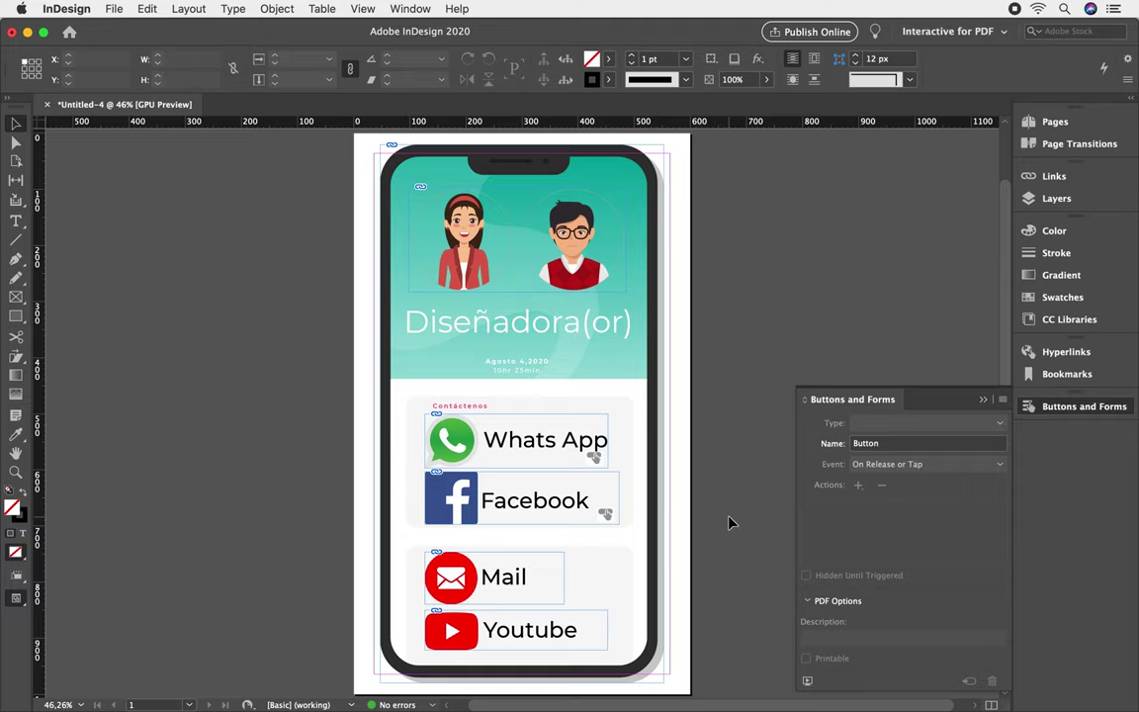
{"action": "left_click", "coordinate": [560, 579]}
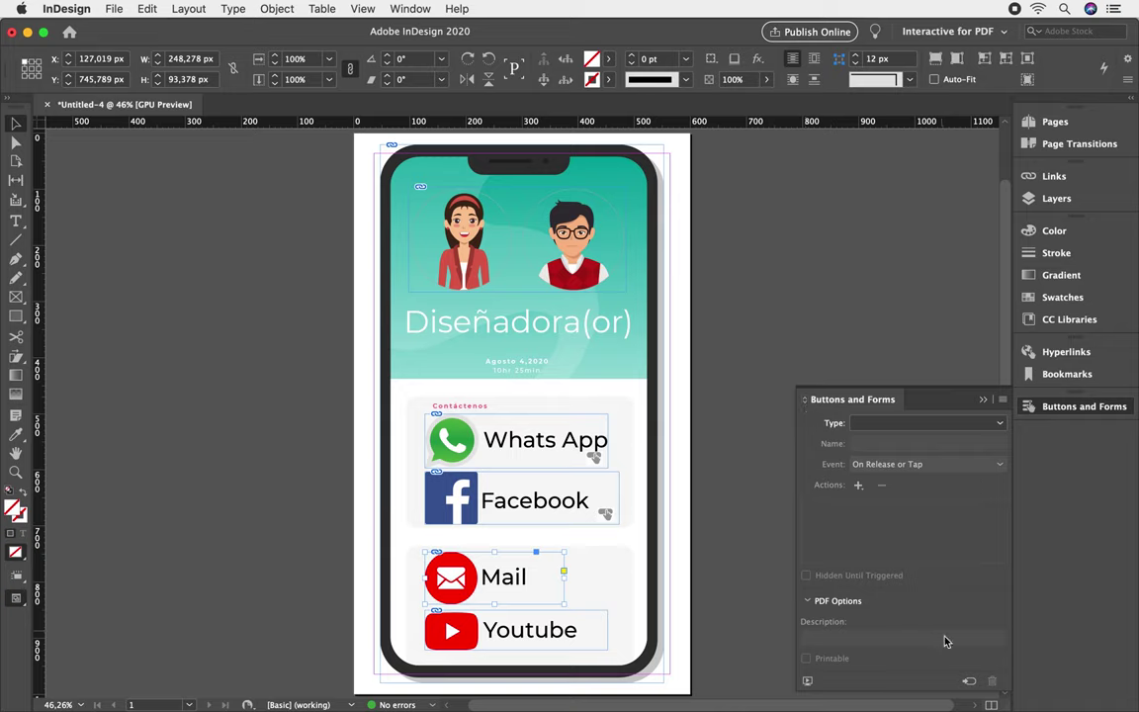
{"action": "left_click", "coordinate": [969, 681]}
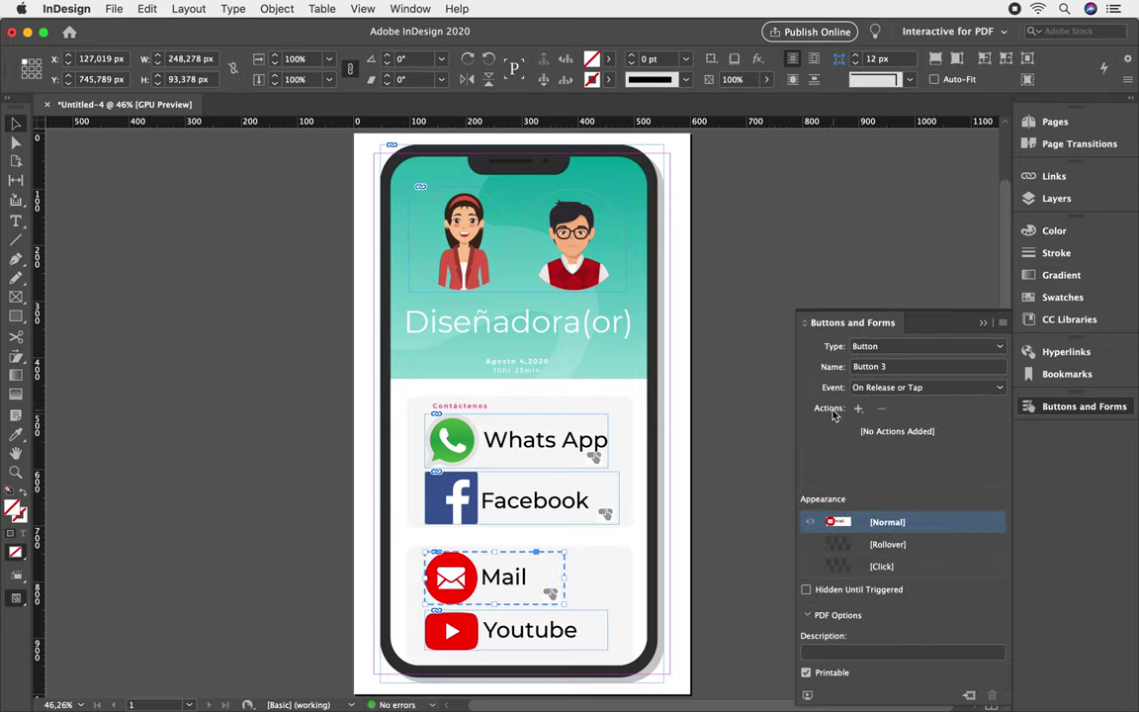
{"action": "left_click", "coordinate": [858, 409]}
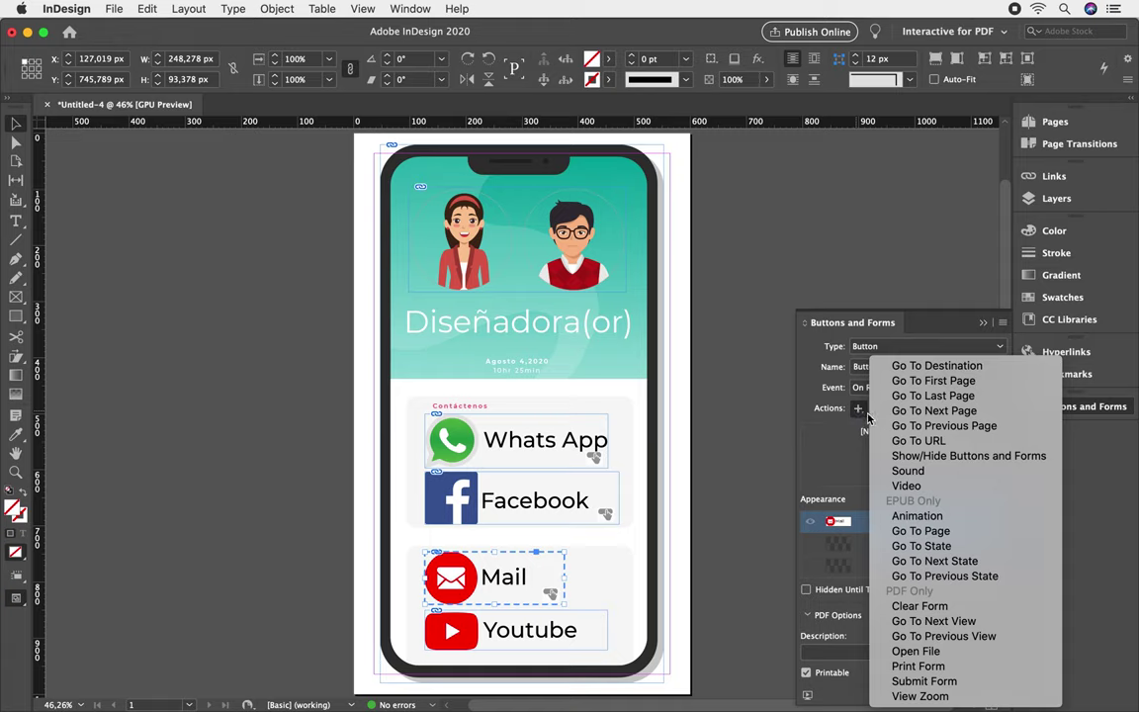
{"action": "left_click", "coordinate": [919, 440]}
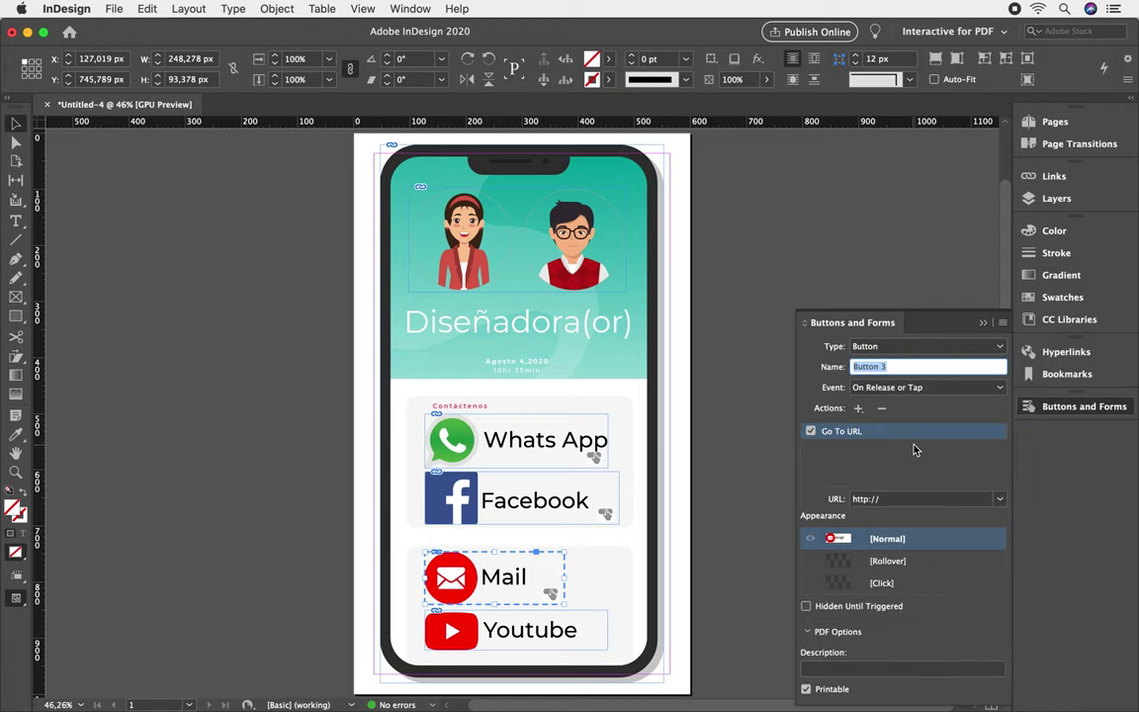
{"action": "left_click", "coordinate": [868, 482]}
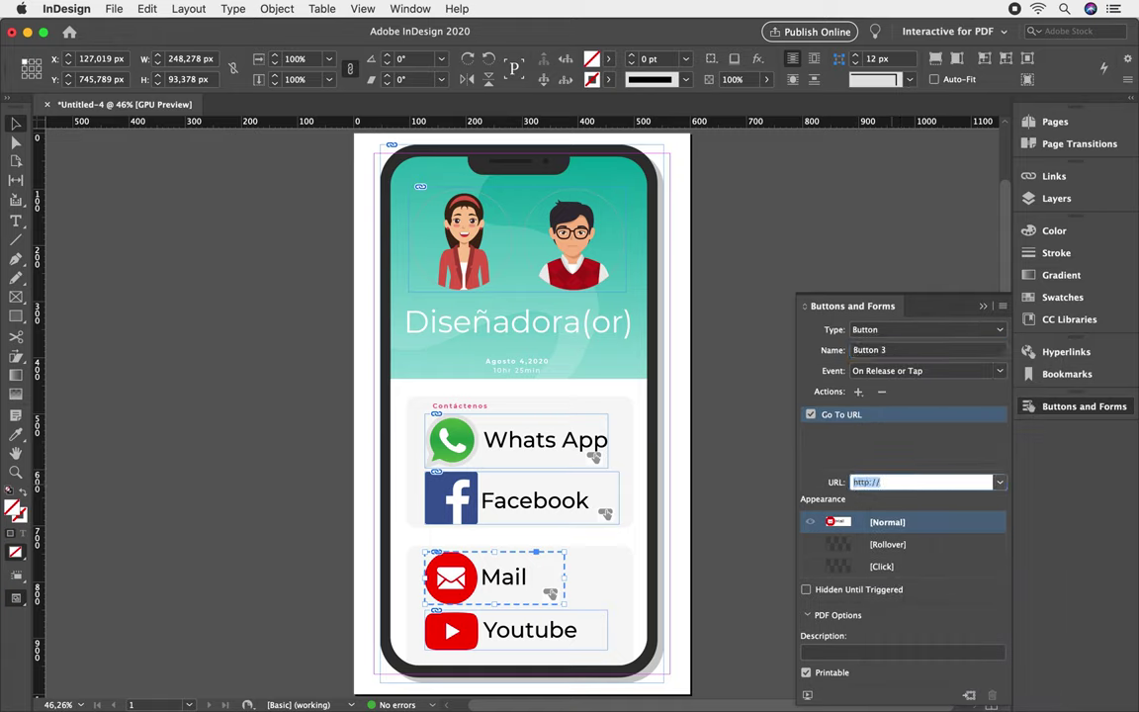
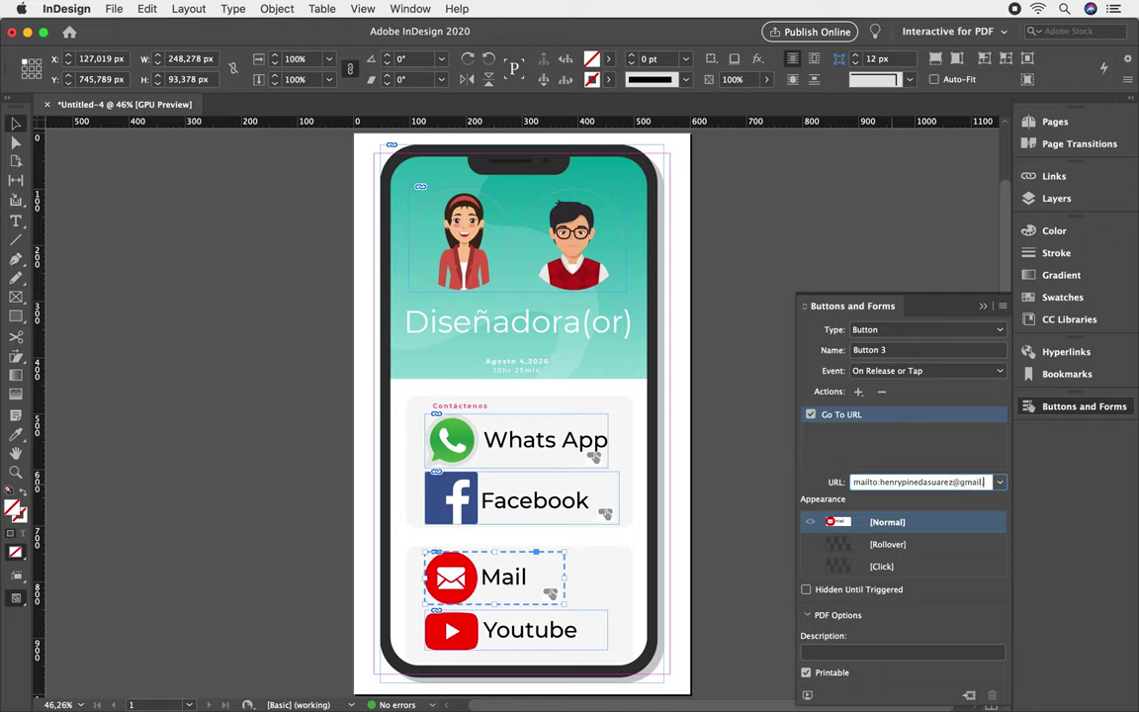
{"action": "key", "text": "Return"}
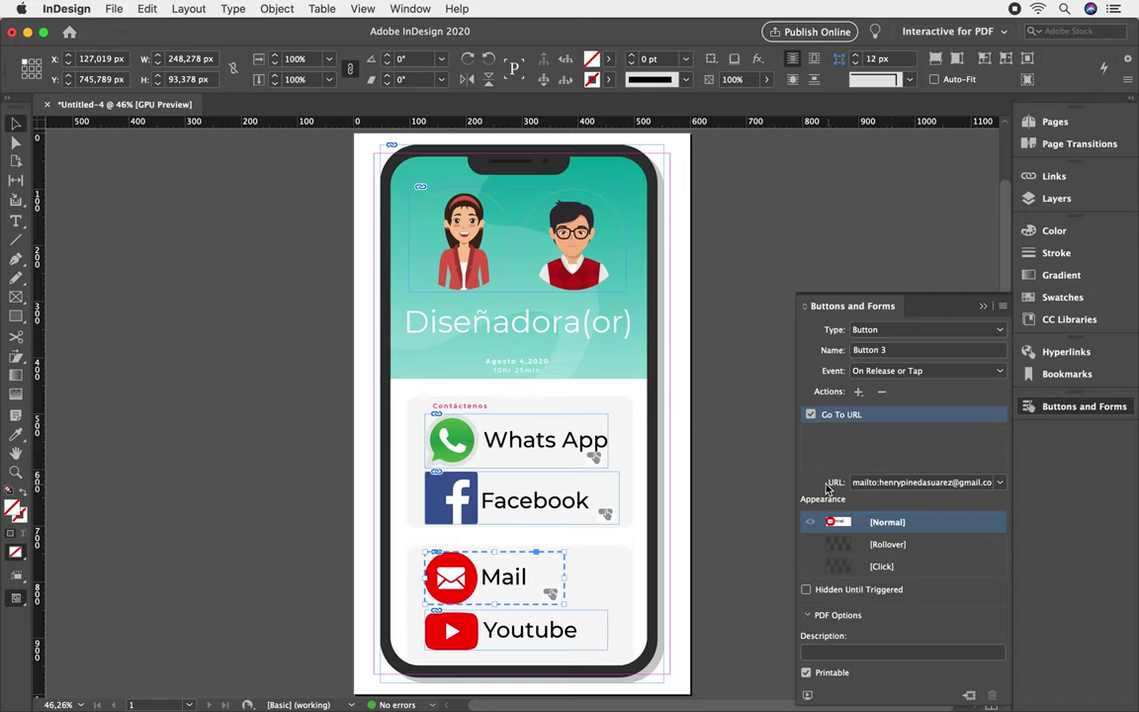
{"action": "left_click", "coordinate": [591, 628]}
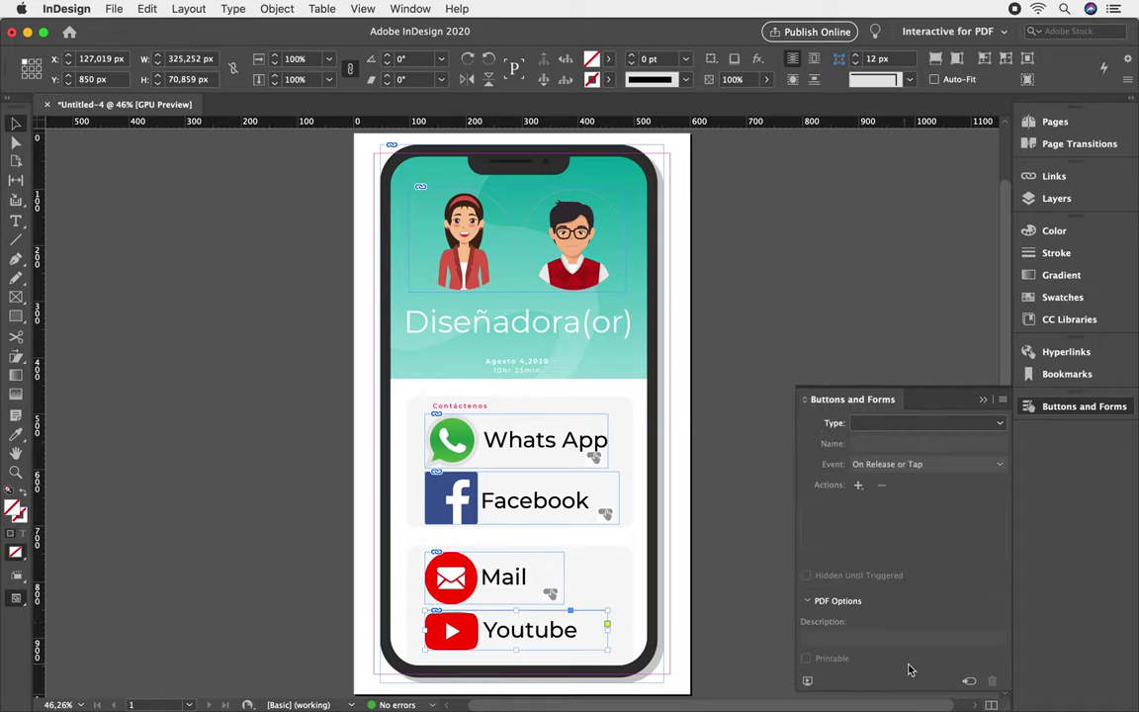
Make the Youtube logo Button 4 with a Go To URL action to the YouTube channel address.
{"action": "left_click", "coordinate": [967, 680]}
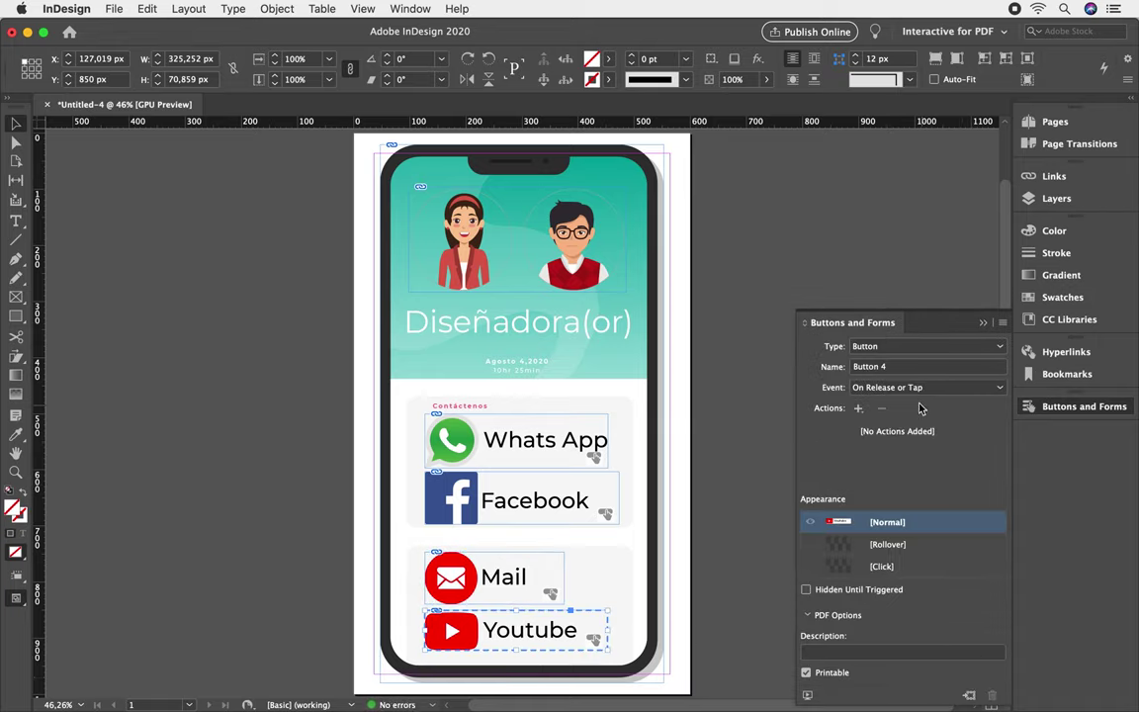
{"action": "left_click", "coordinate": [858, 407]}
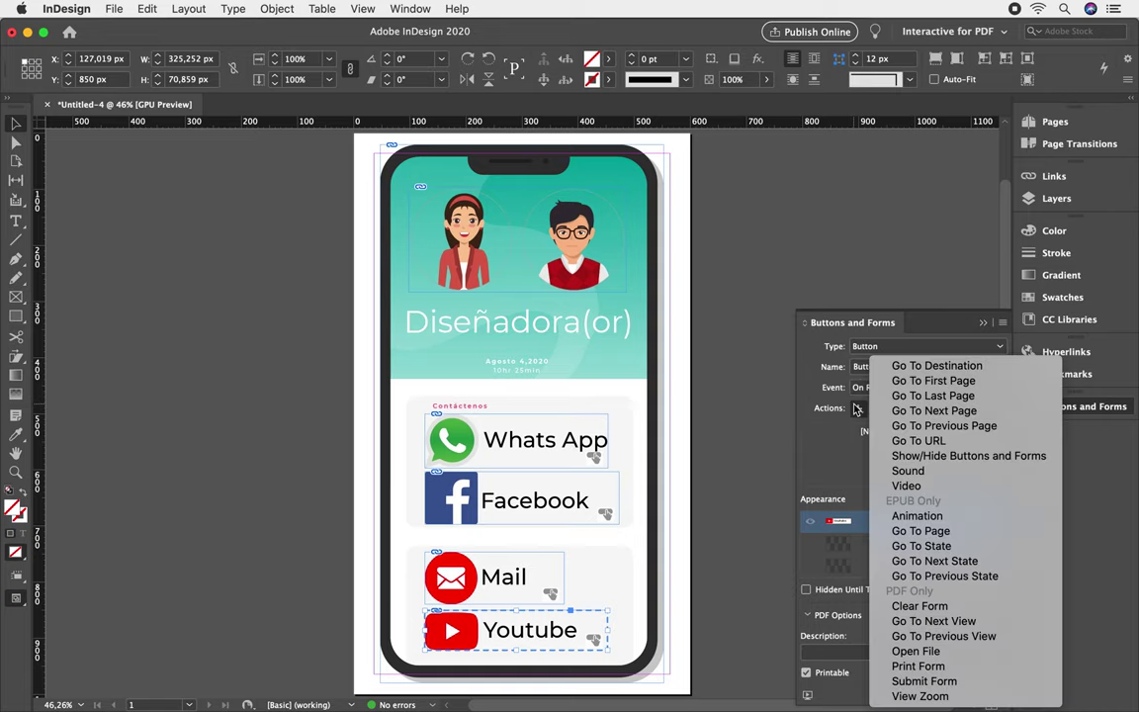
{"action": "left_click", "coordinate": [912, 441]}
{"action": "key", "text": "super+Tab"}
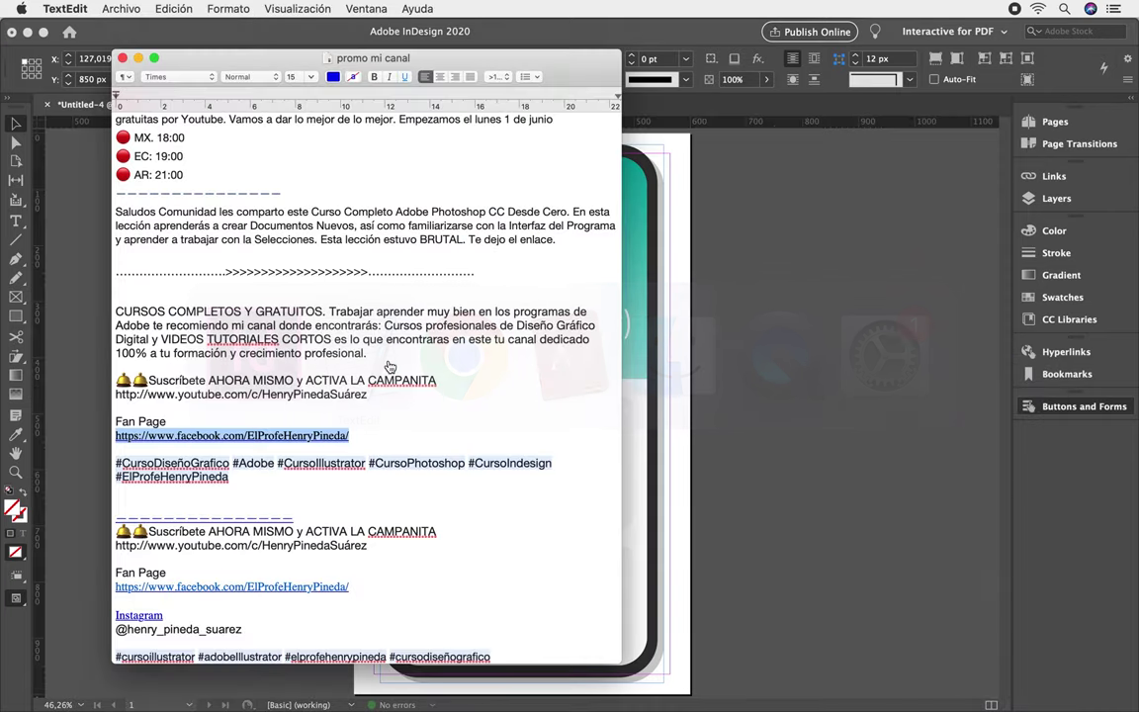
{"action": "left_click_drag", "start_coordinate": [372, 395], "coordinate": [116, 395]}
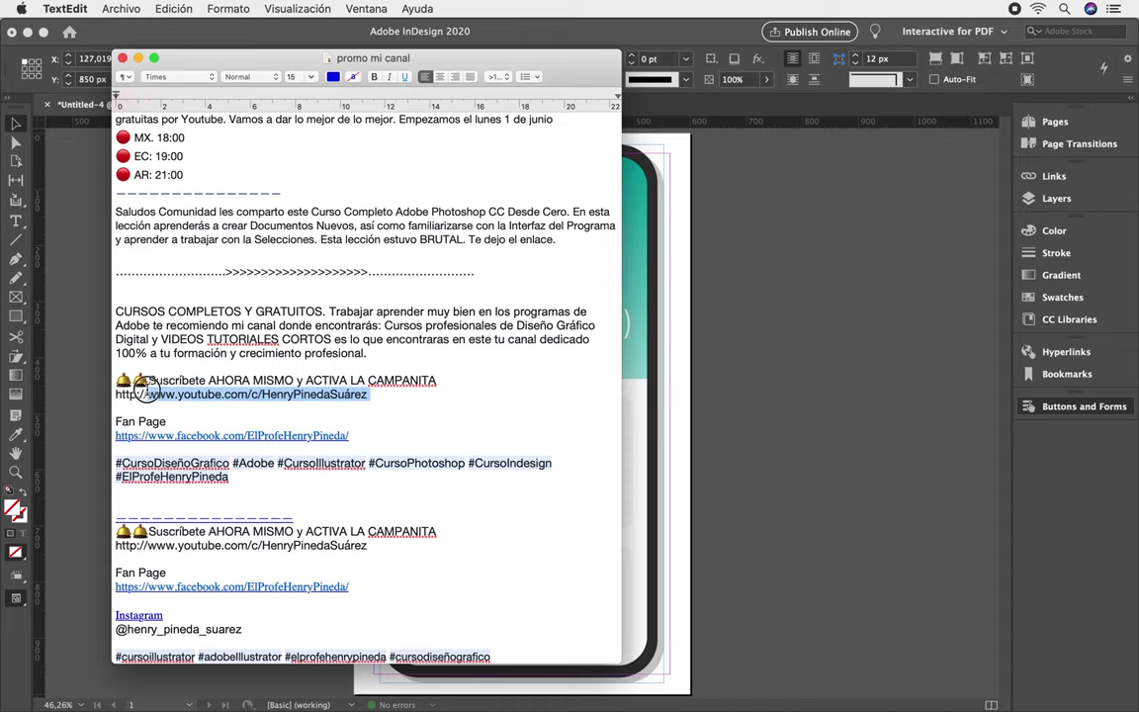
{"action": "key", "text": "super+c"}
{"action": "key", "text": "super+Tab"}
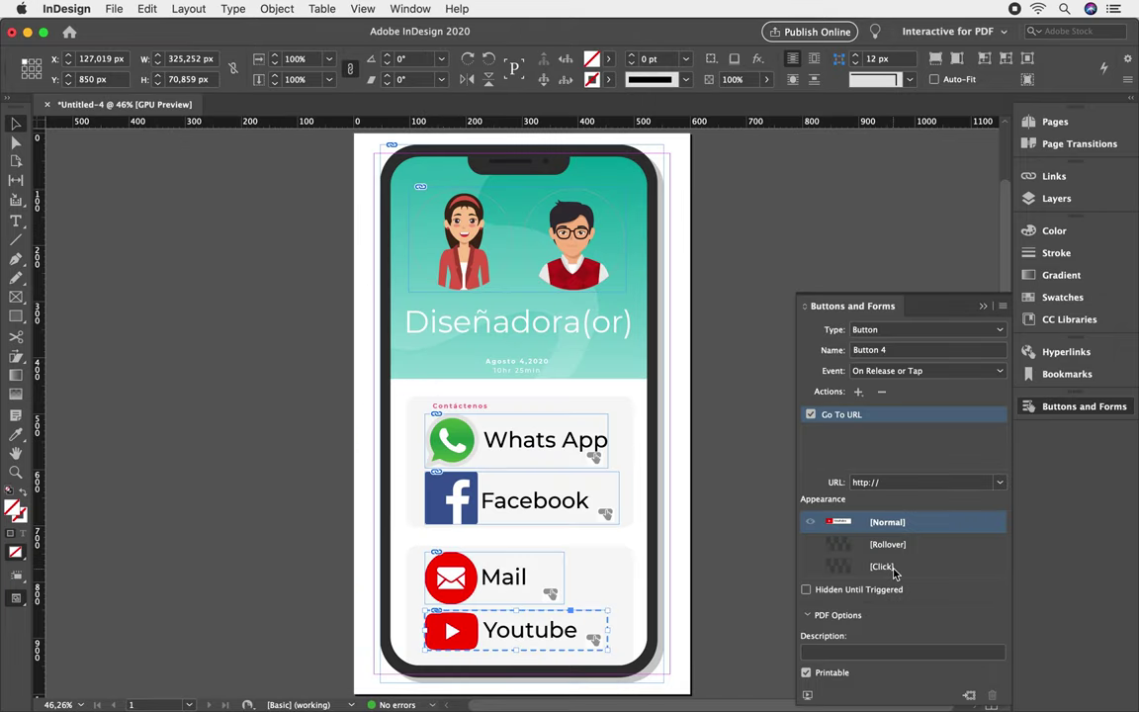
{"action": "left_click", "coordinate": [895, 482]}
{"action": "key", "text": "super+v"}
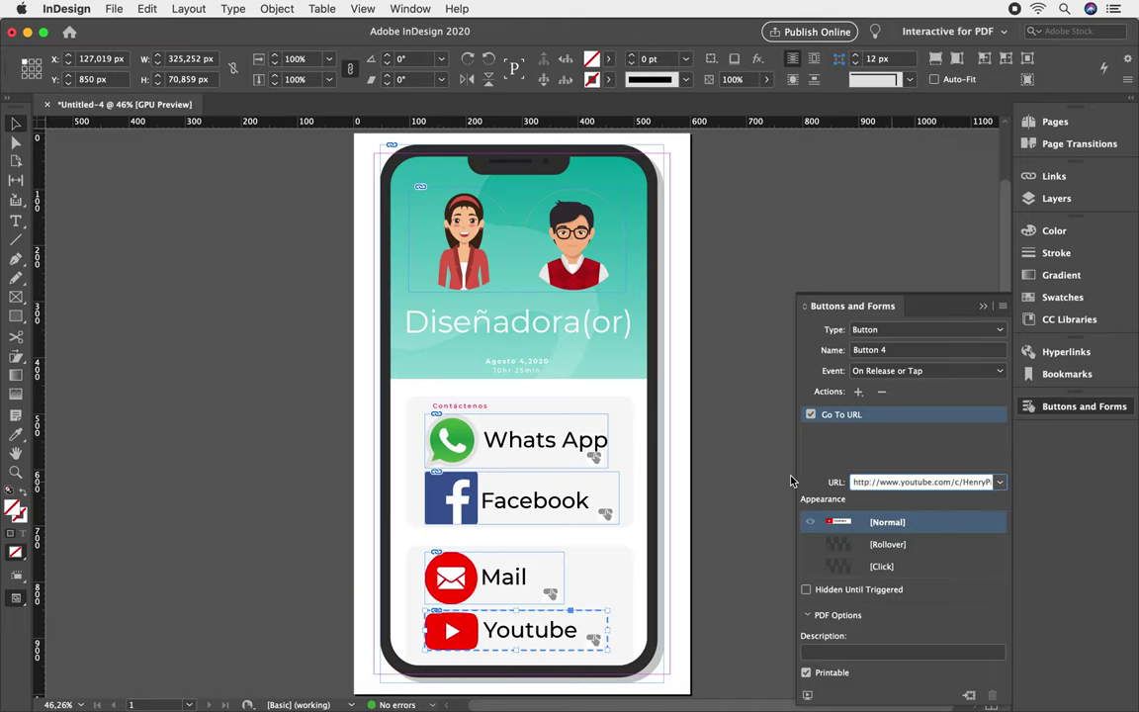
{"action": "left_click", "coordinate": [764, 469]}
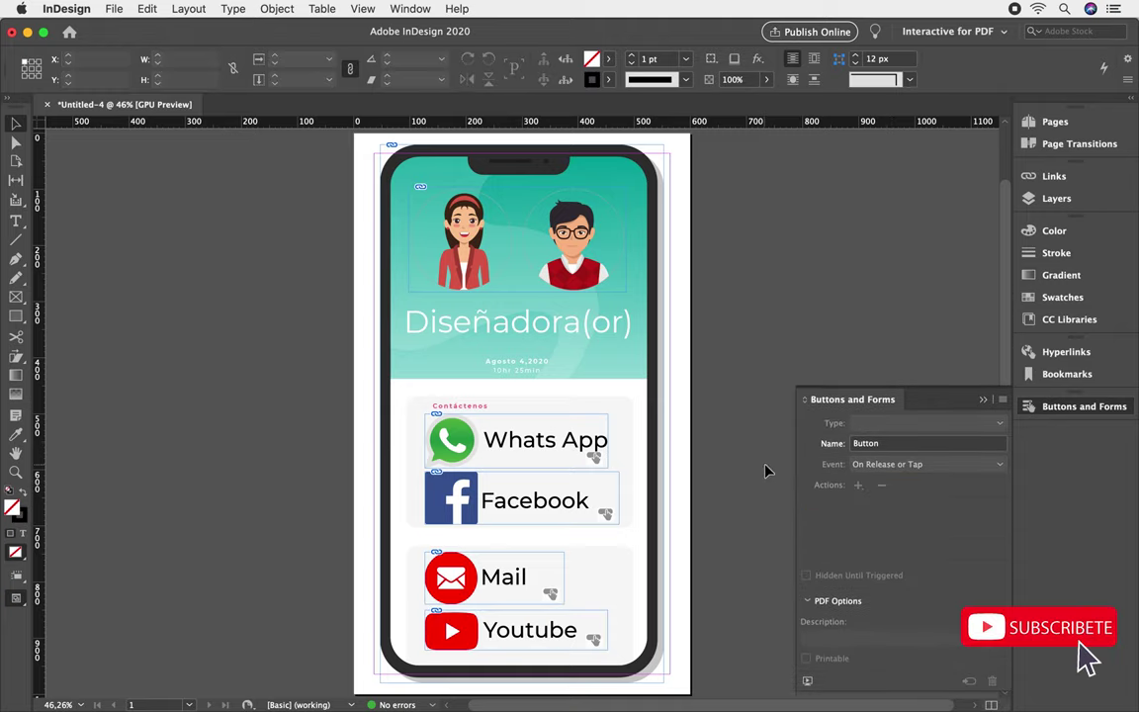
Save the card as an InDesign document, named after the designer, in the tarjeta presentacion digital folder.
{"action": "key", "text": "super+s"}
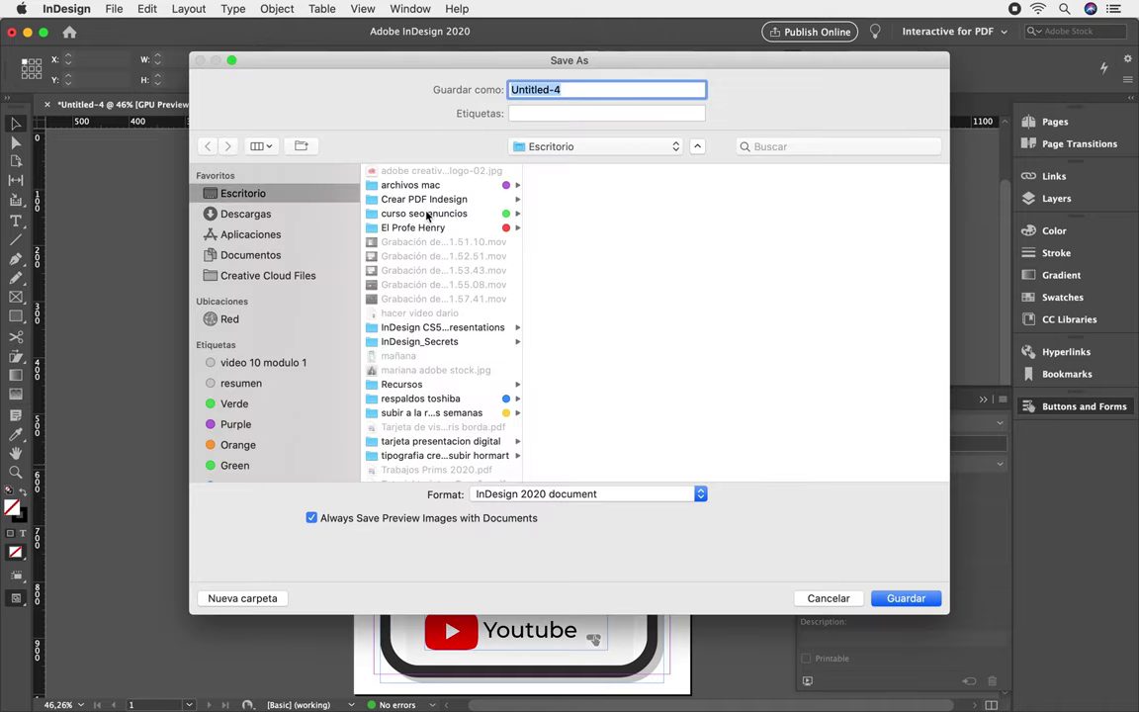
{"action": "left_click", "coordinate": [418, 443]}
{"action": "triple_click", "coordinate": [569, 90]}
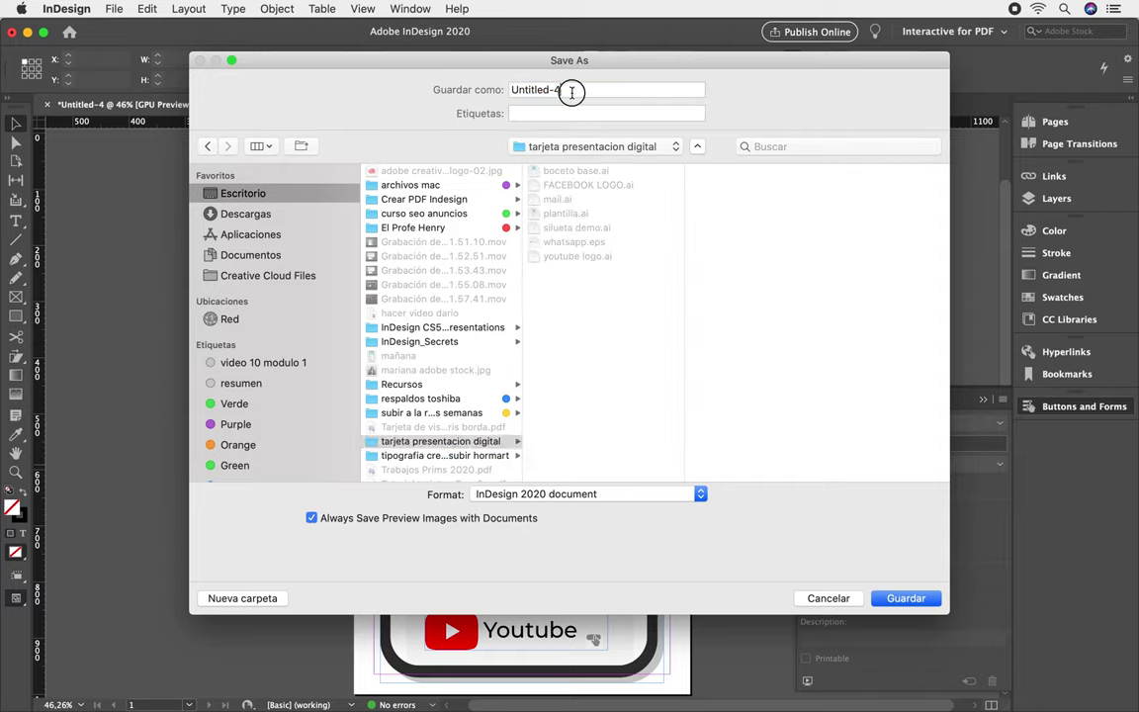
{"action": "type", "text": "ta"}
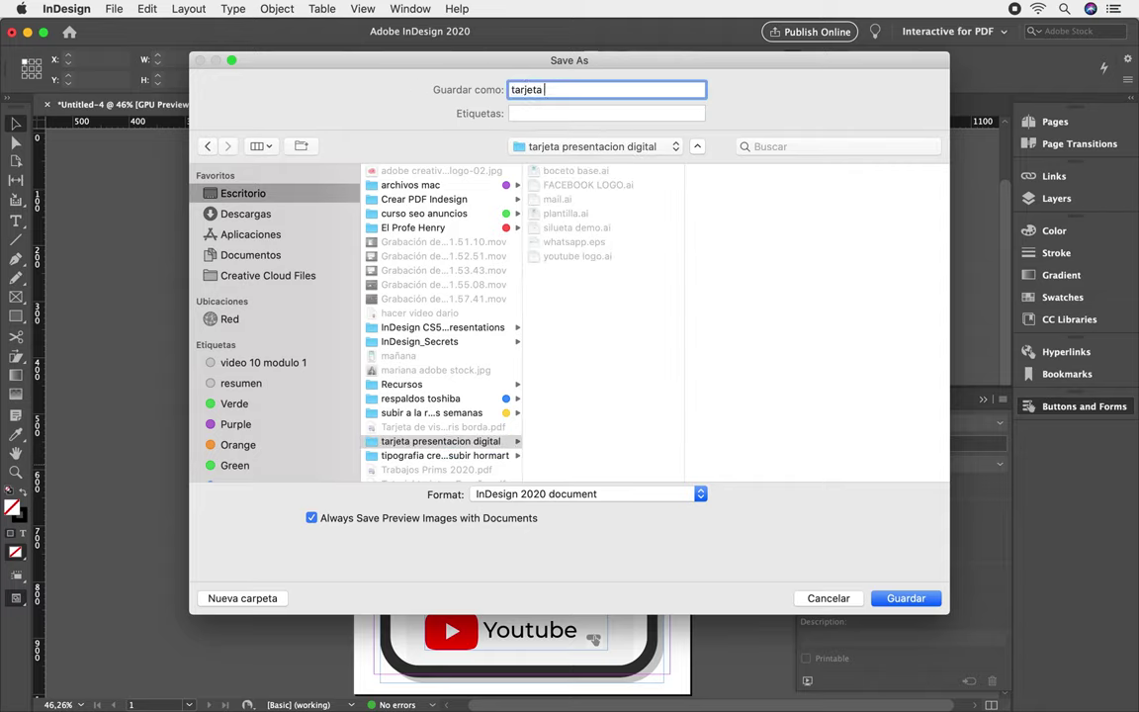
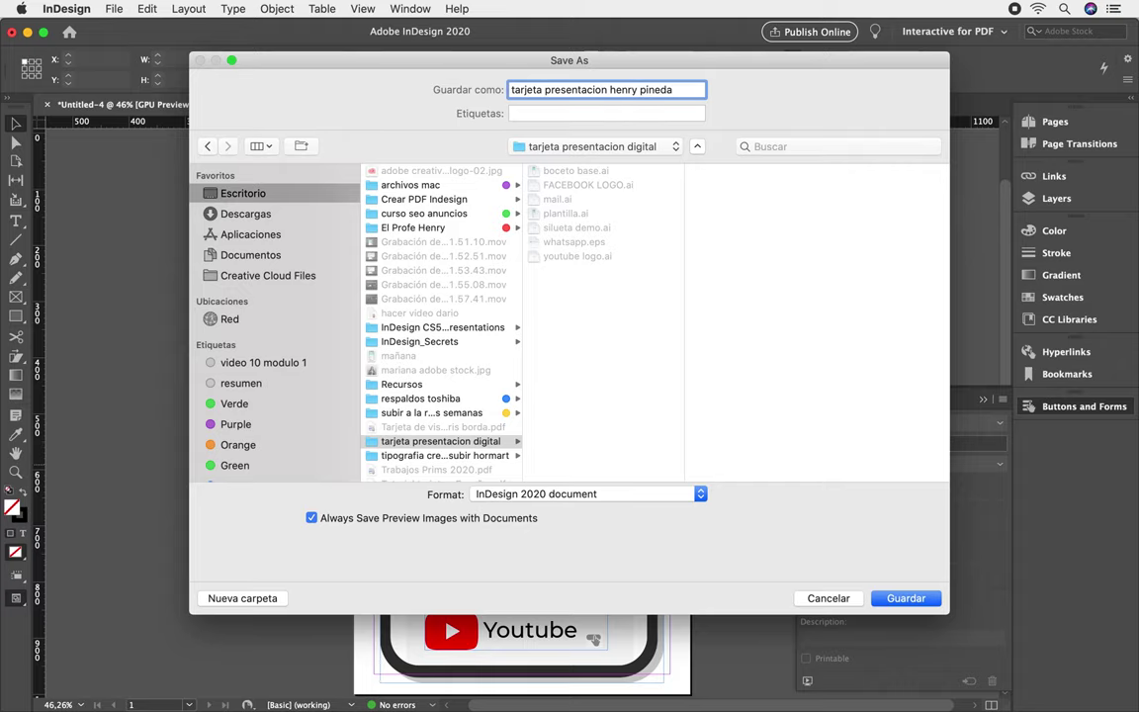
{"action": "key", "text": "Return"}
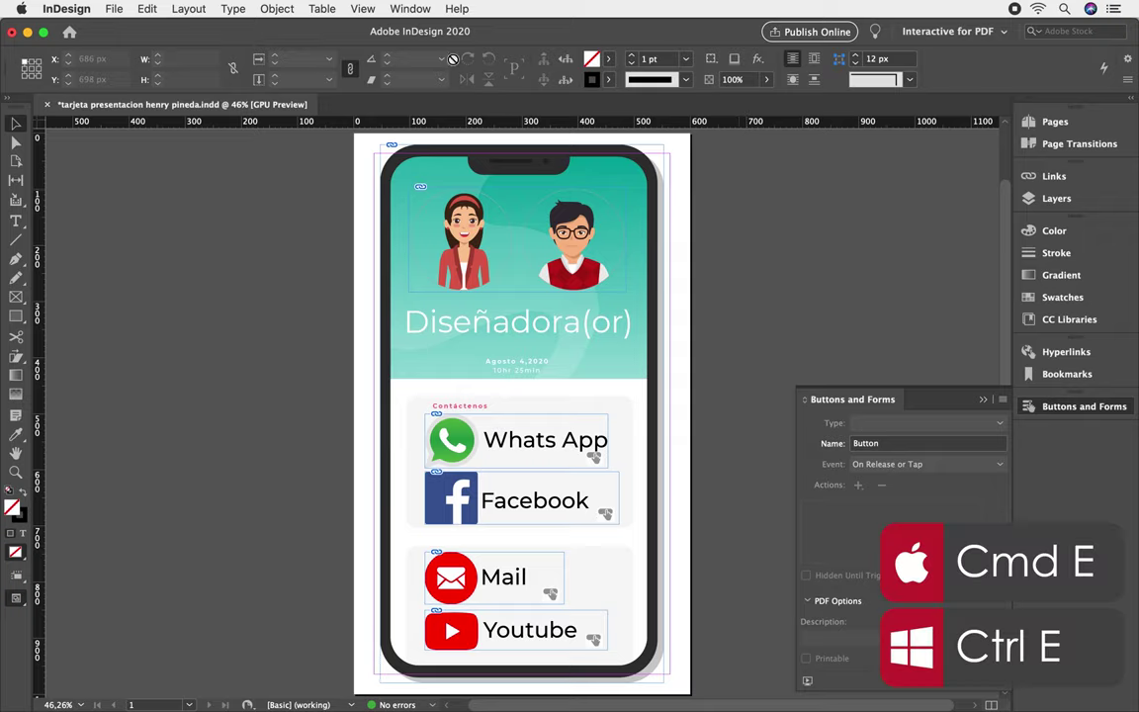
Export the card as an Adobe PDF (Interactive) into the same folder.
{"action": "left_click", "coordinate": [114, 8]}
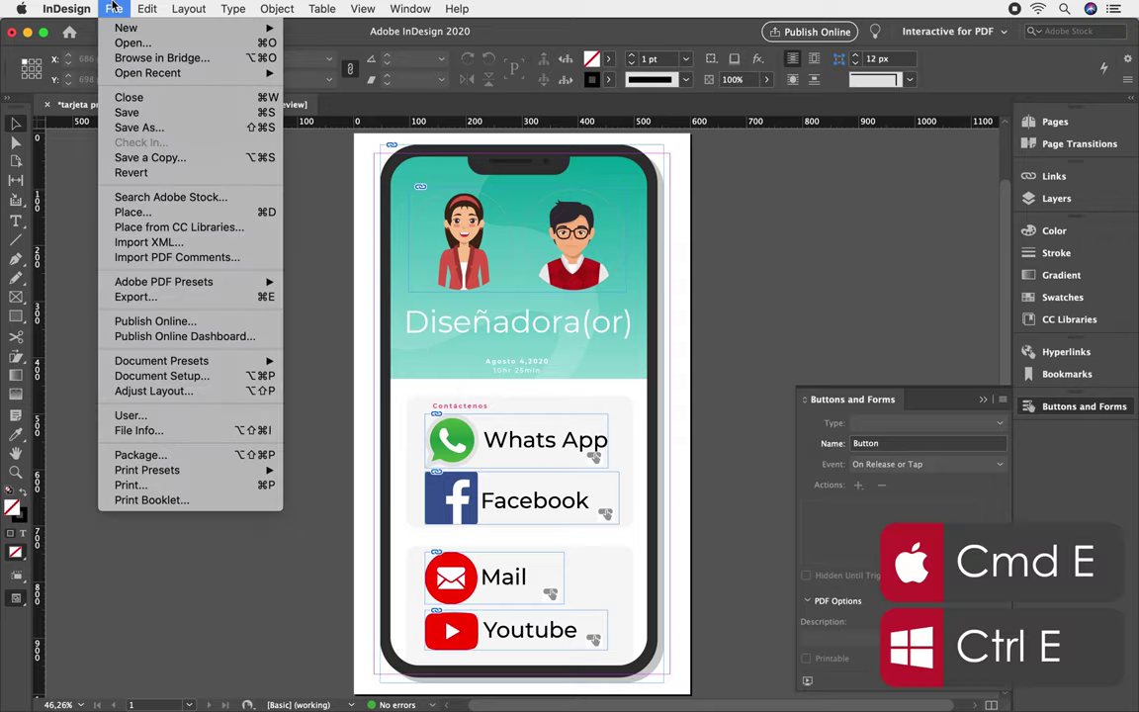
{"action": "left_click", "coordinate": [150, 296]}
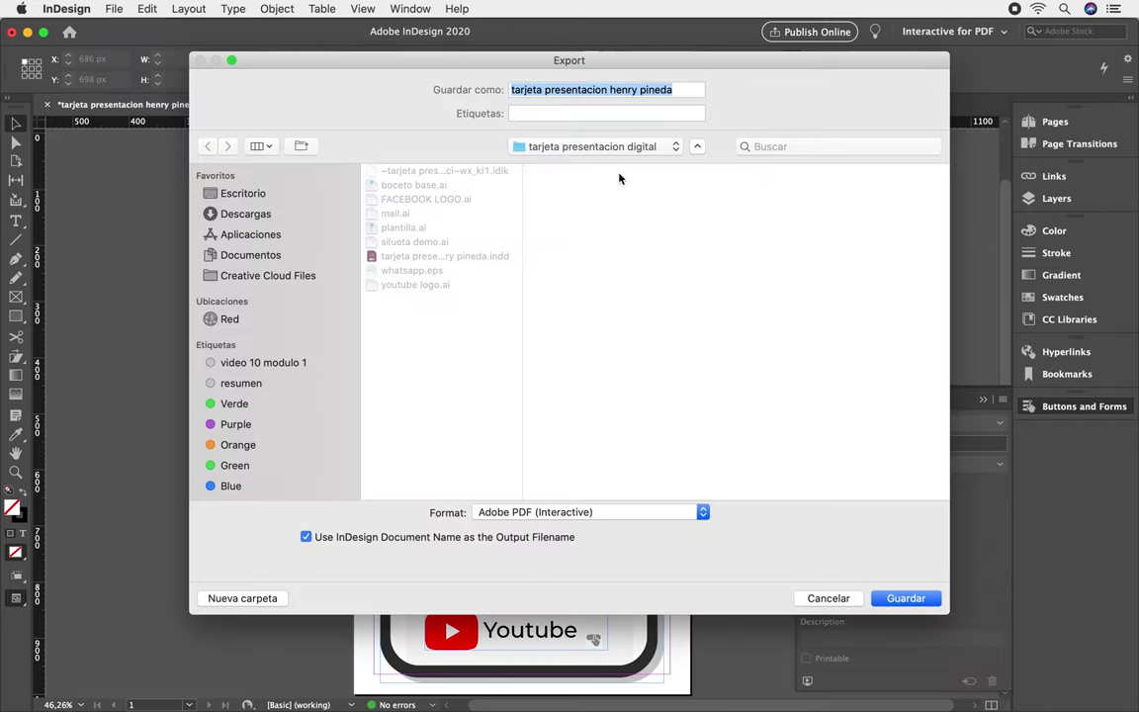
{"action": "left_click", "coordinate": [904, 600]}
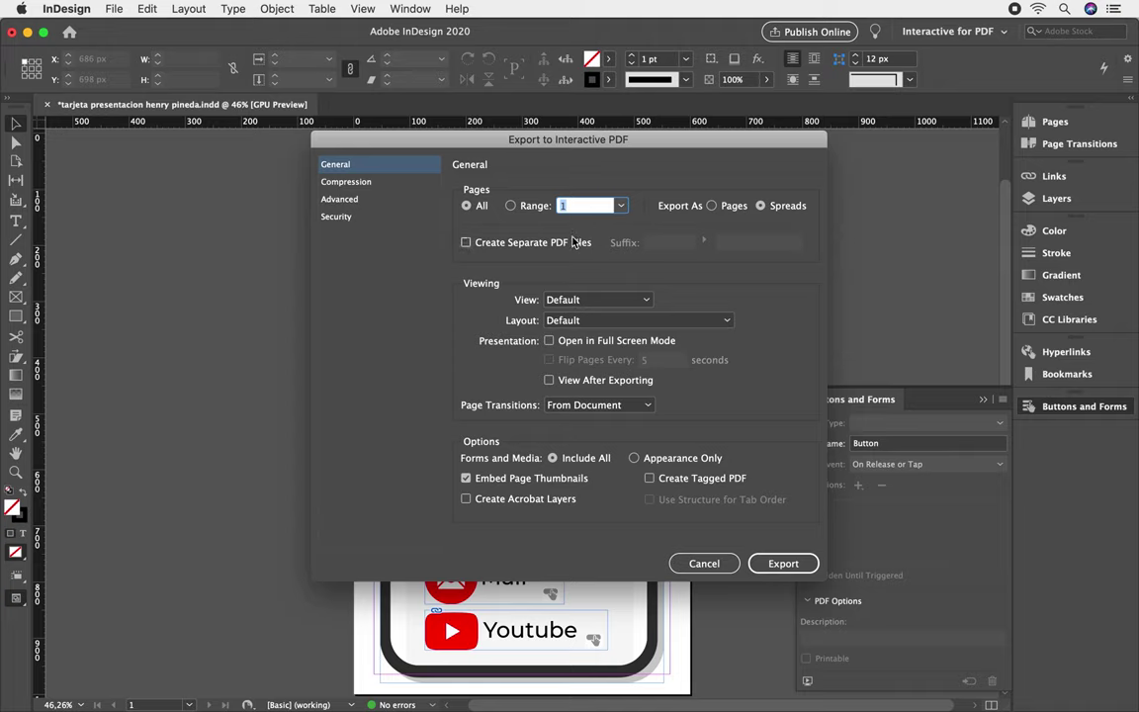
{"action": "left_click", "coordinate": [786, 563]}
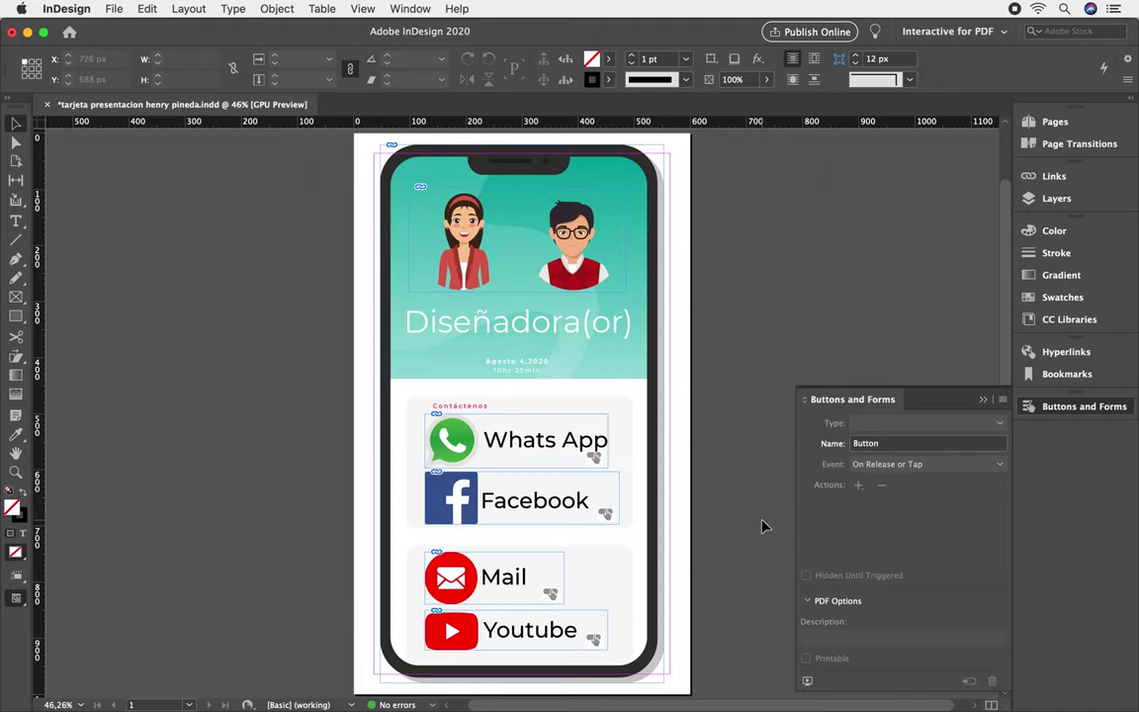
Open the exported PDF from Finder in Acrobat Reader.
{"action": "key", "text": "super+Tab"}
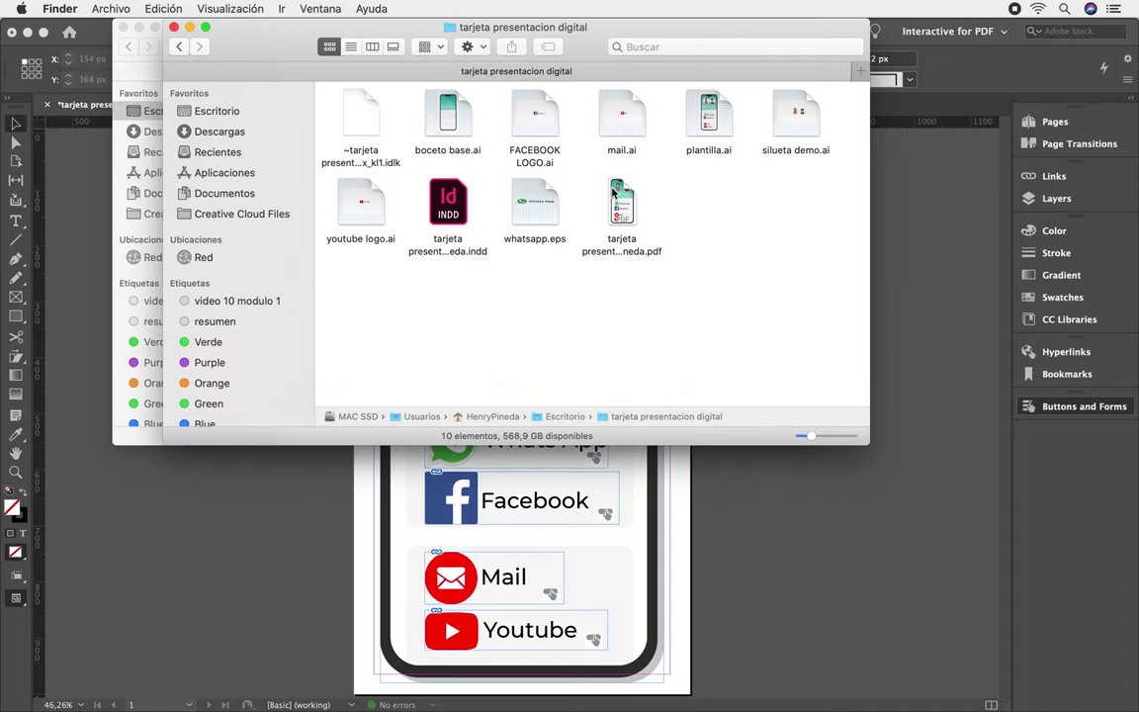
{"action": "left_click", "coordinate": [613, 192]}
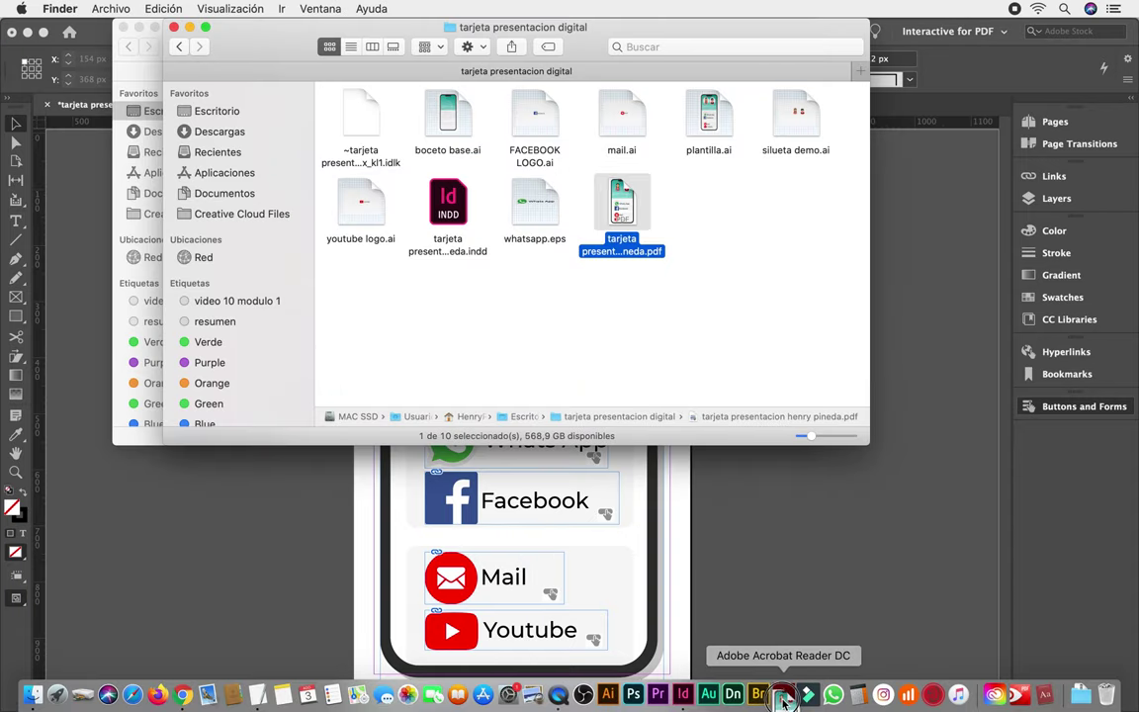
{"action": "left_click", "coordinate": [783, 697]}
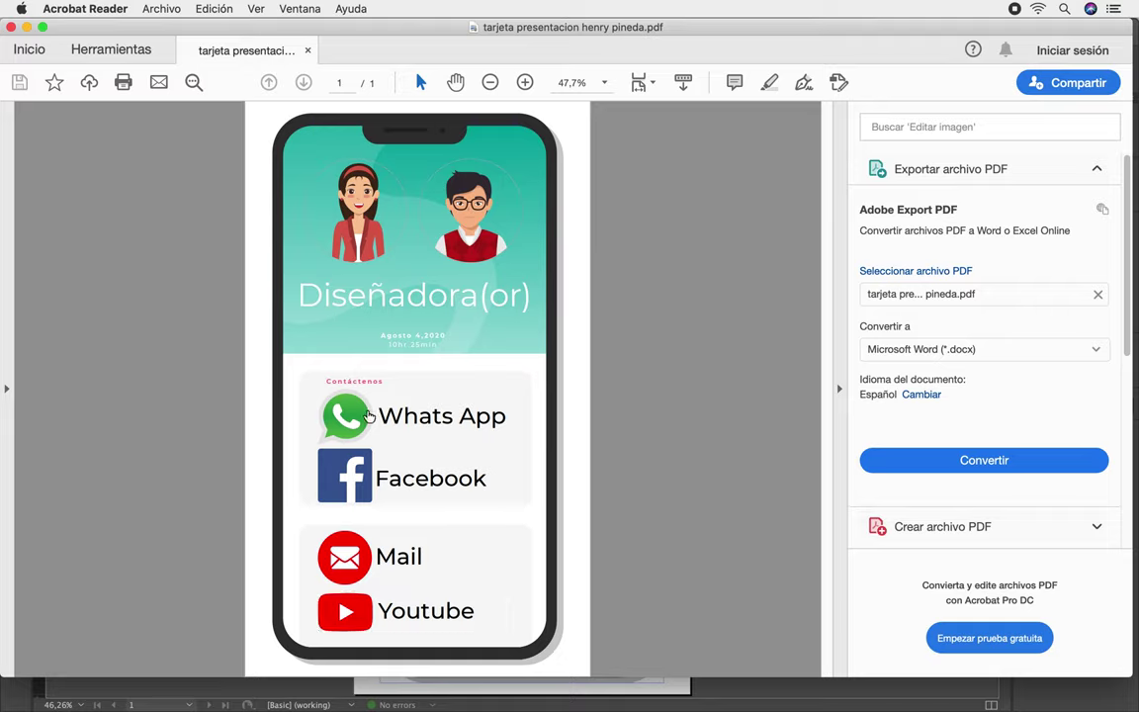
Test the PDF's WhatsApp, Mail and Youtube links in Chrome, then return to InDesign.
{"action": "left_click", "coordinate": [369, 416]}
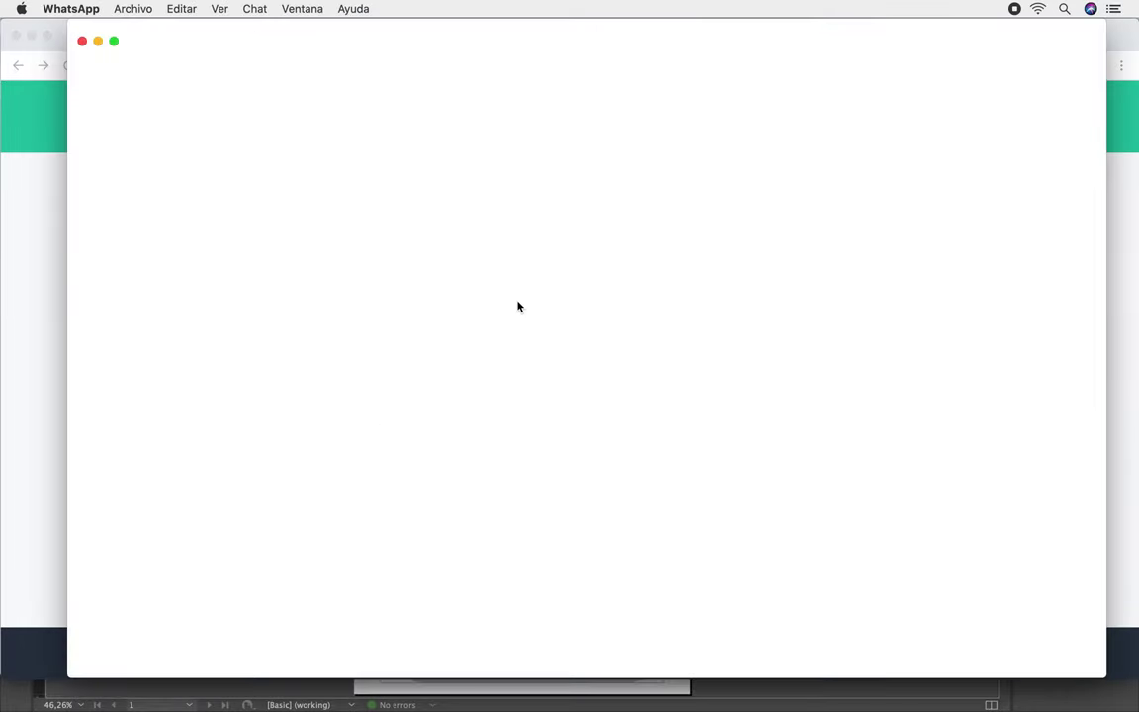
{"action": "key", "text": "super+Tab"}
{"action": "key", "text": "super+Tab"}
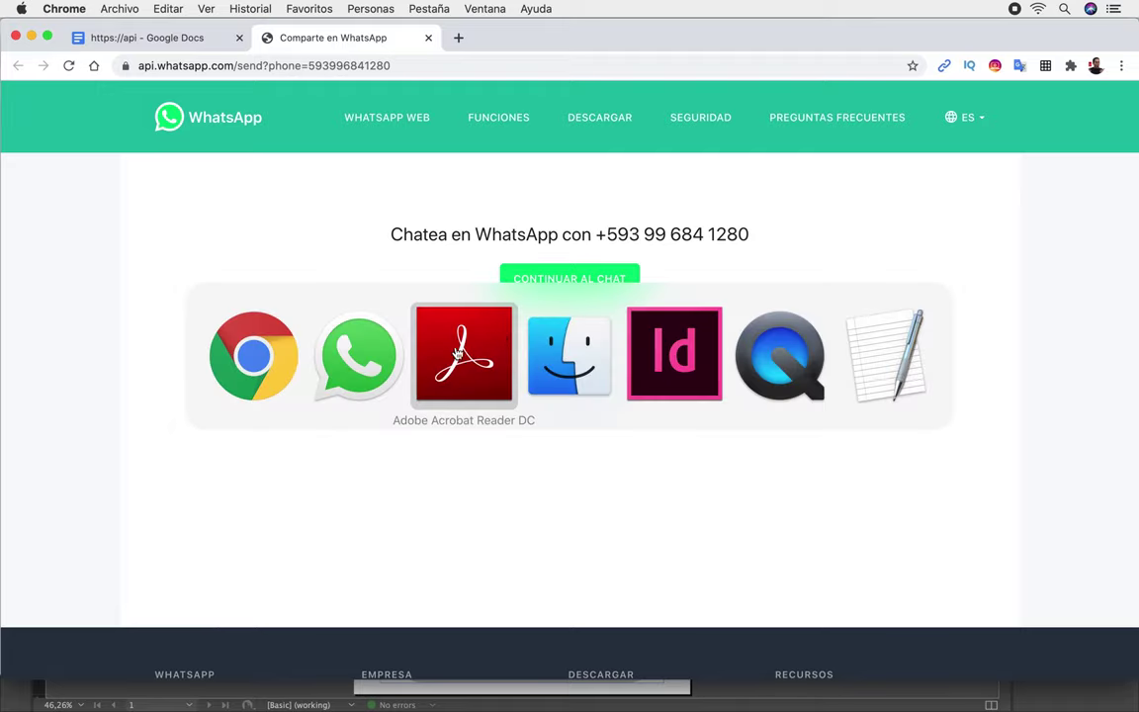
{"action": "key", "text": "super+Tab"}
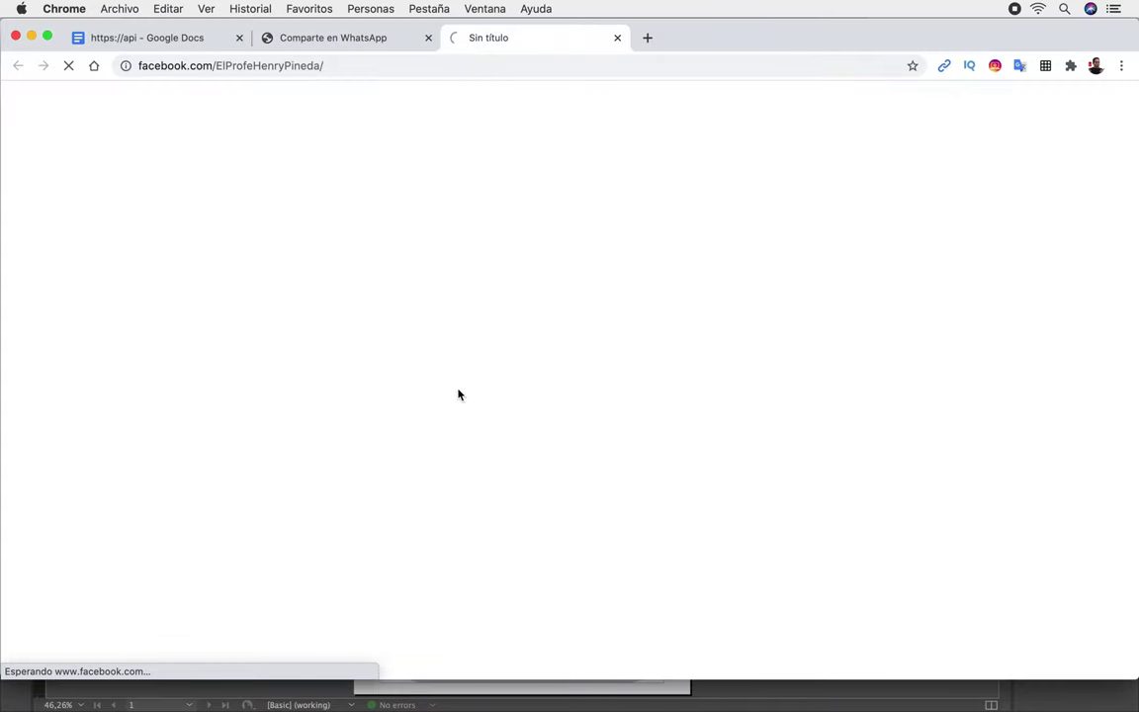
{"action": "key", "text": "super+Tab"}
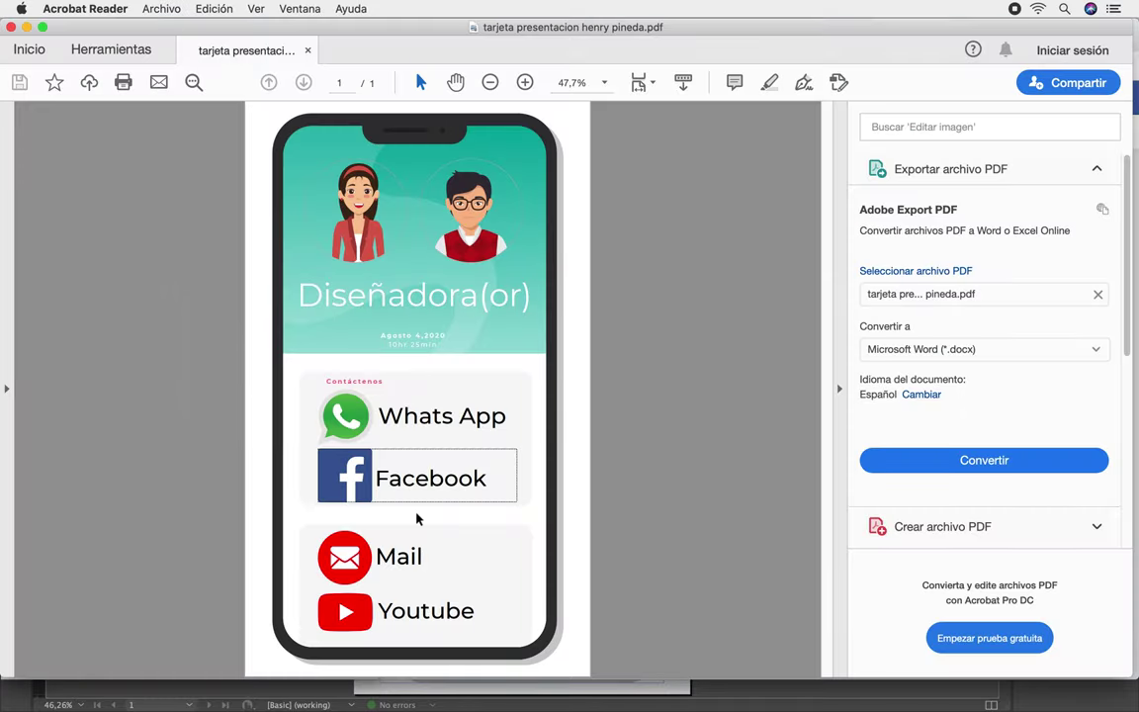
{"action": "left_click", "coordinate": [347, 549]}
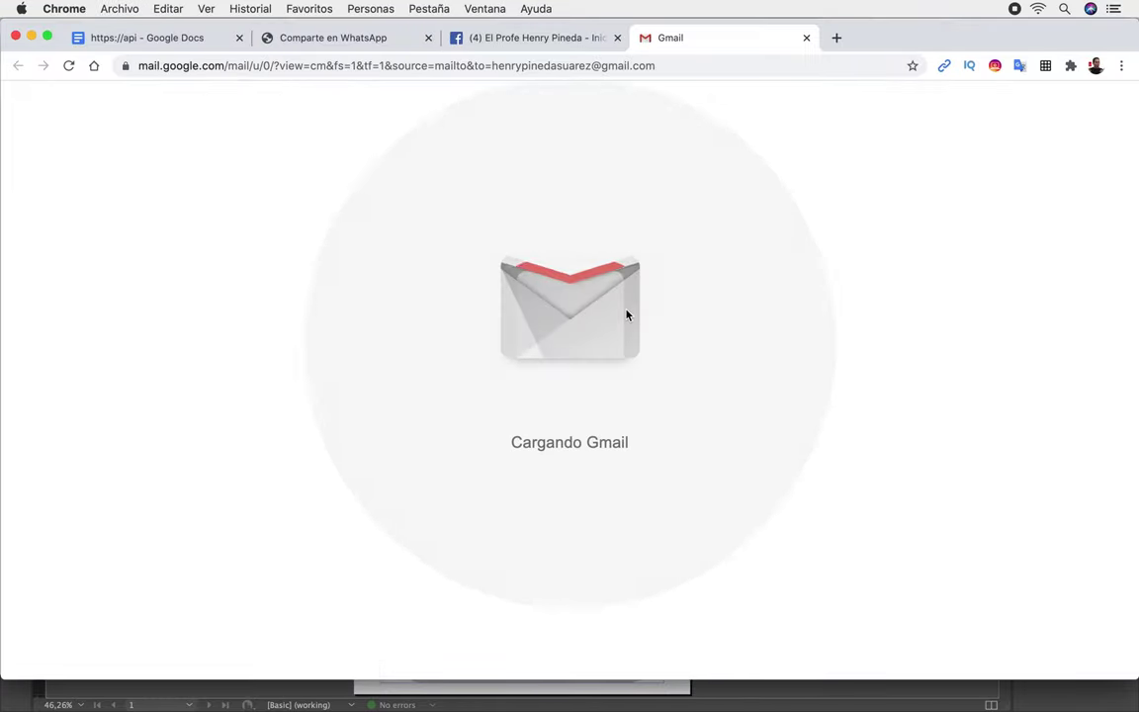
{"action": "key", "text": "super+Tab"}
{"action": "left_click", "coordinate": [358, 353]}
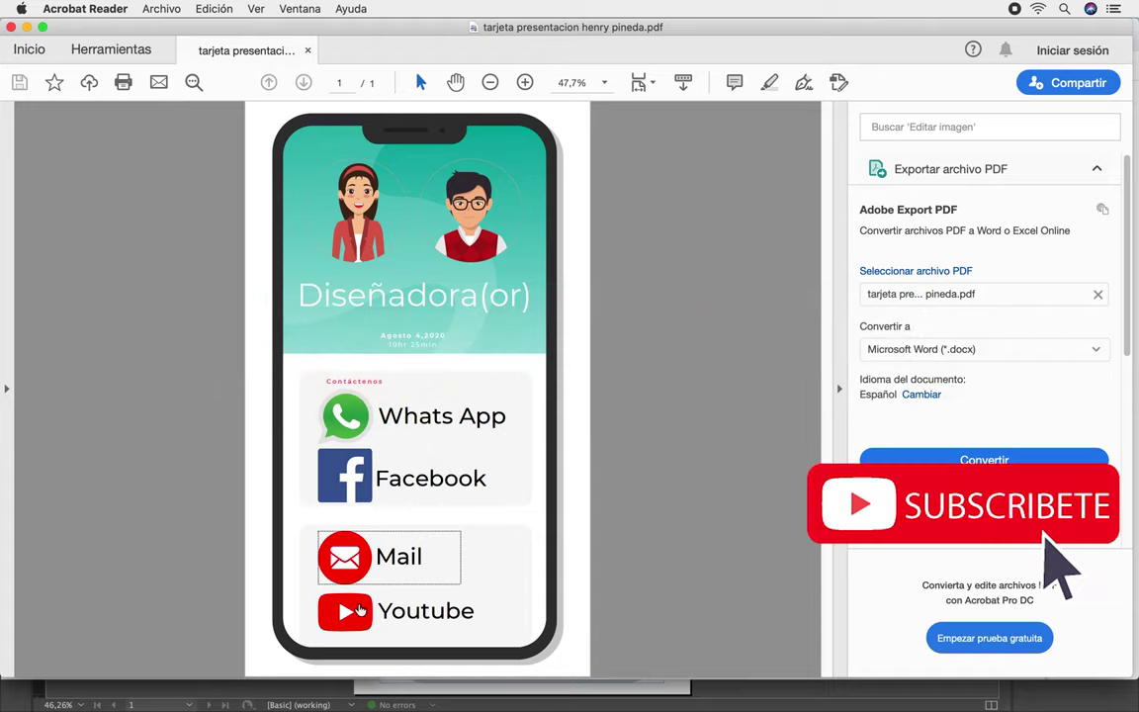
{"action": "left_click", "coordinate": [359, 610]}
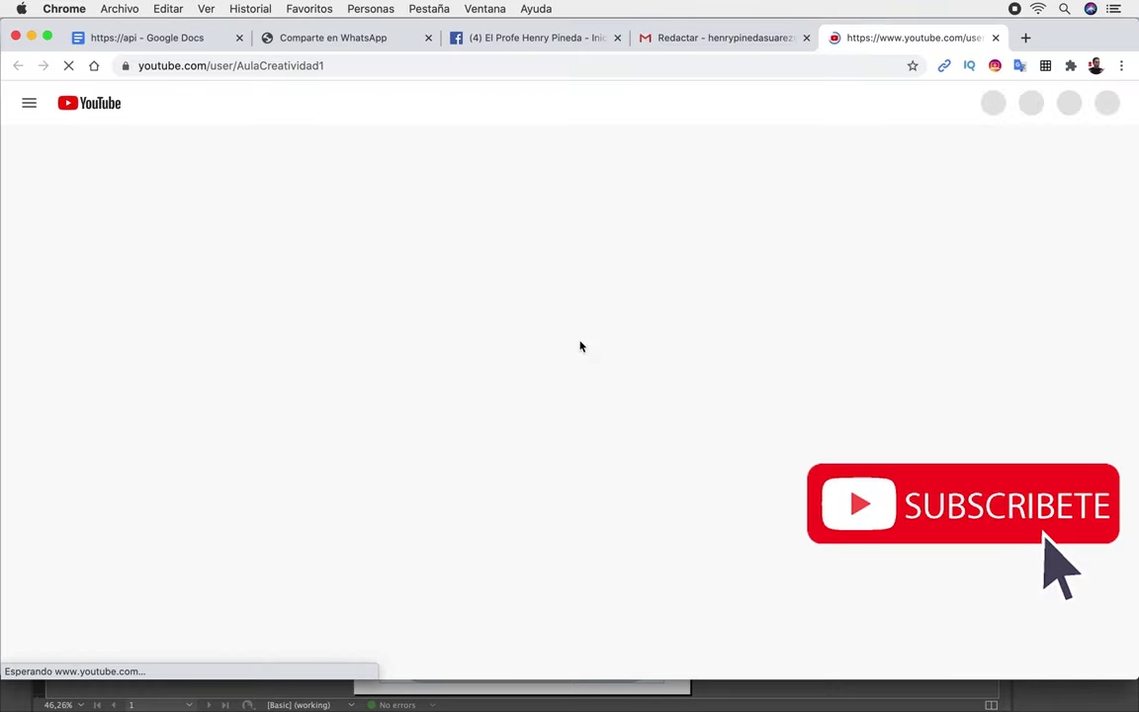
{"action": "key", "text": "super+Tab"}
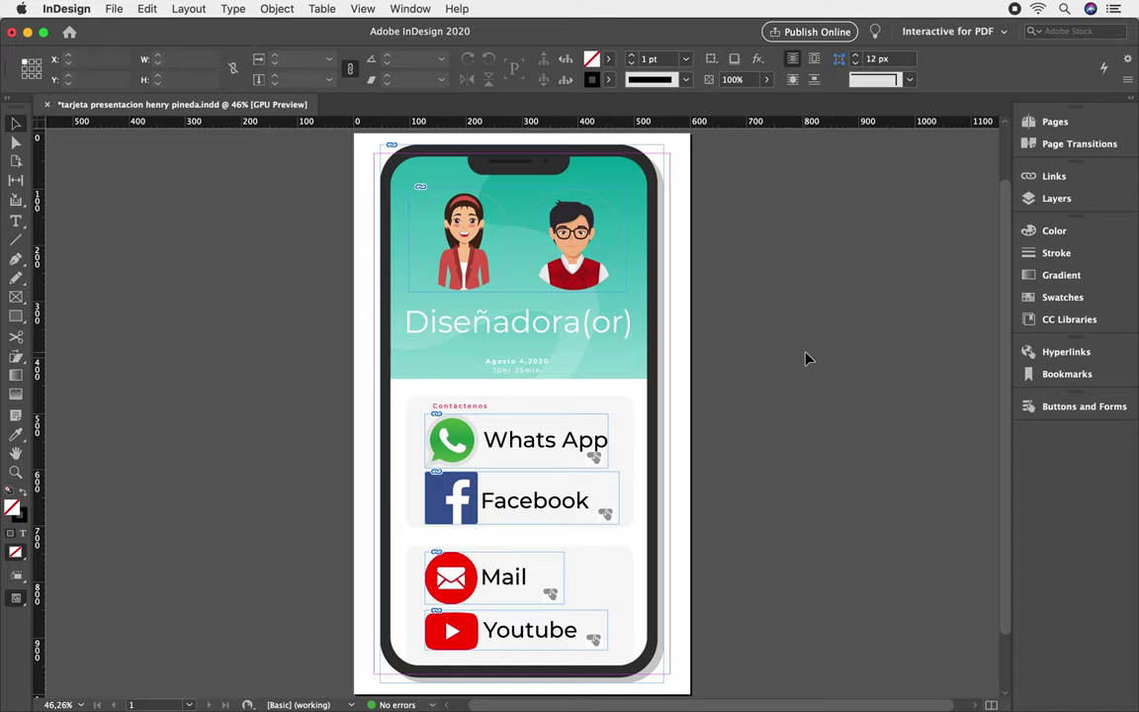
Switch to the Digital Publishing workspace and bring up the Animation panel.
{"action": "left_click", "coordinate": [989, 31]}
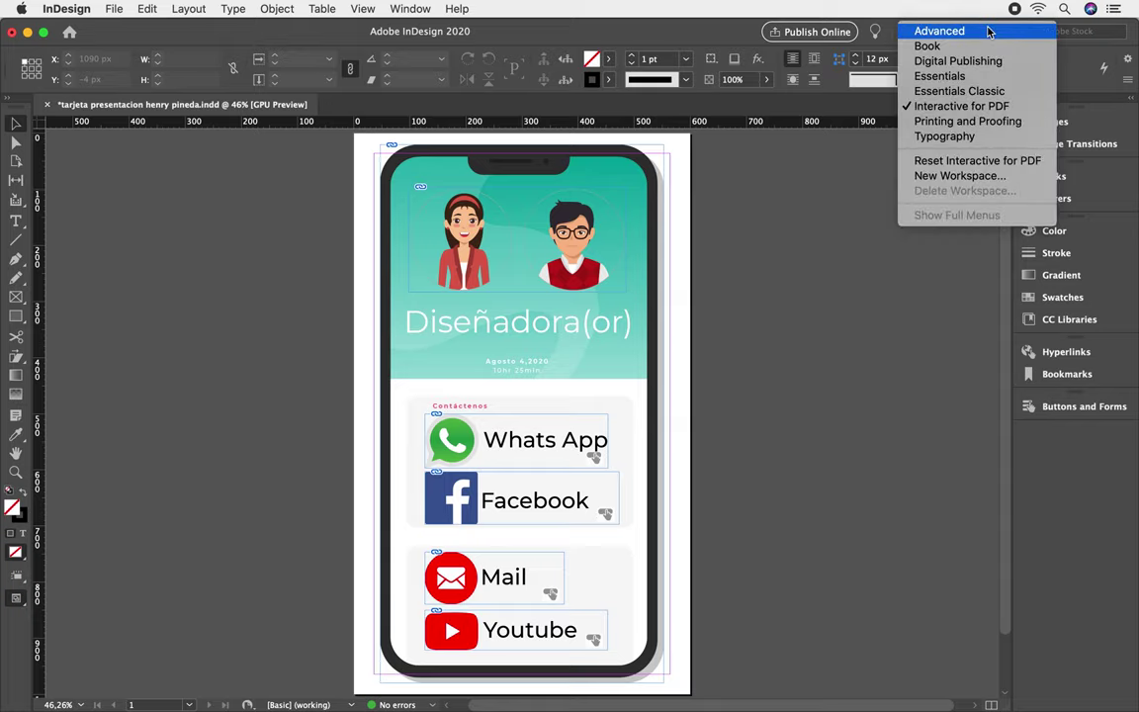
{"action": "left_click", "coordinate": [985, 63]}
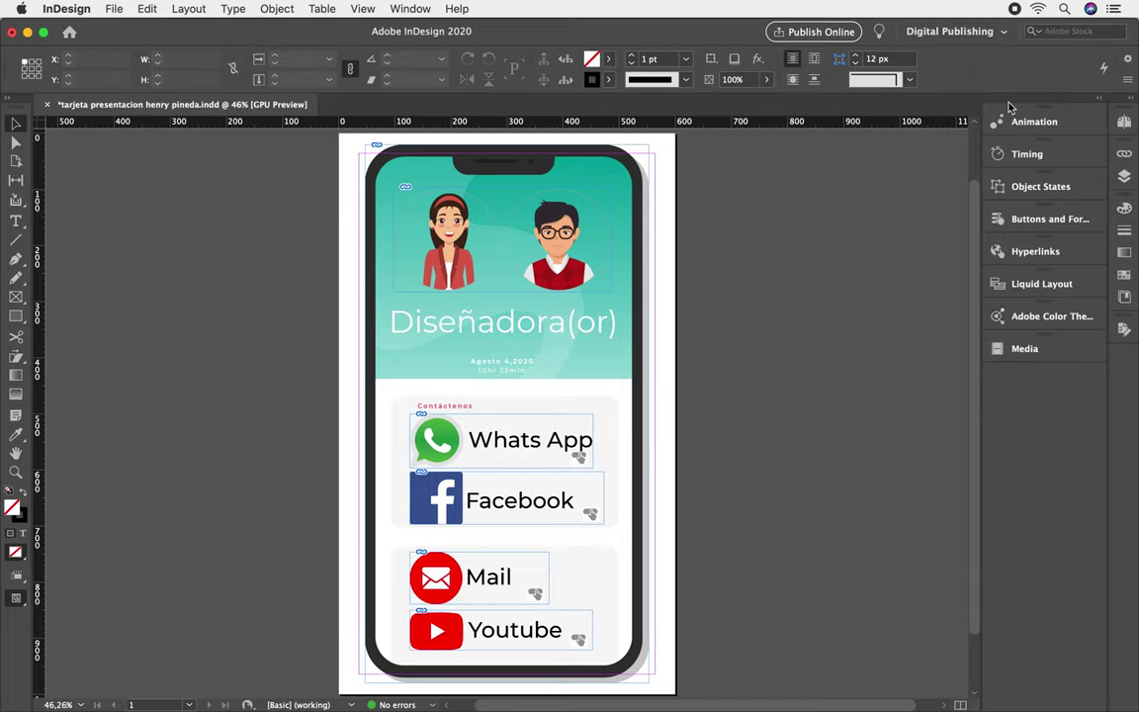
{"action": "left_click", "coordinate": [1028, 121]}
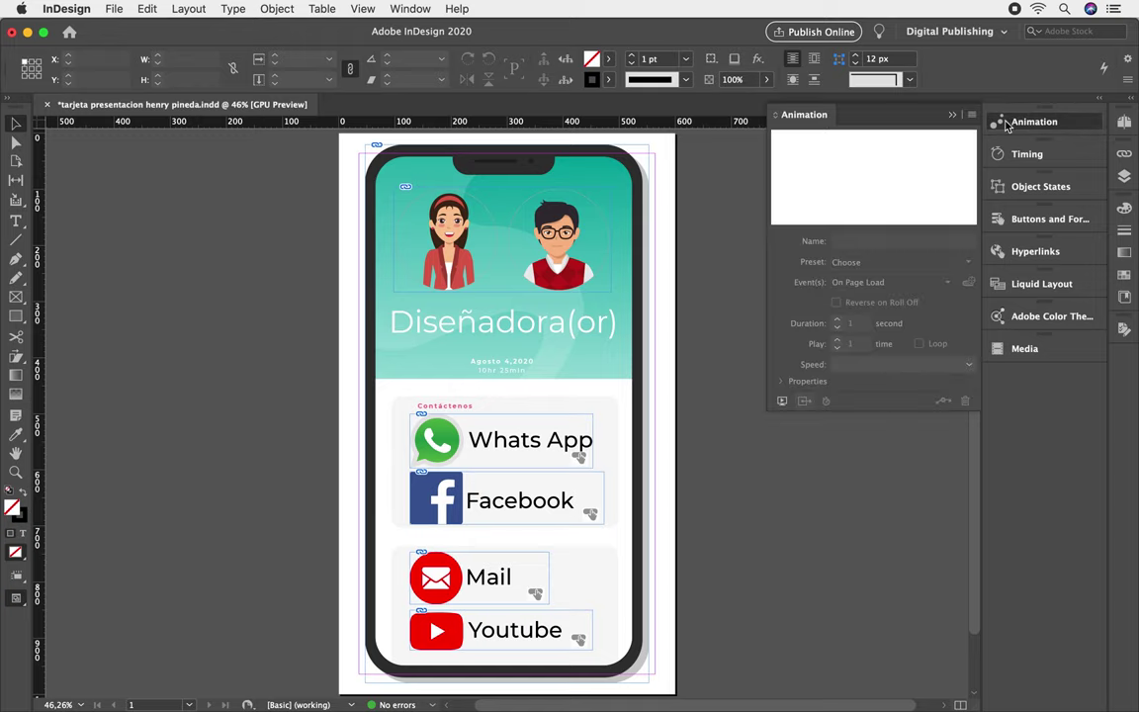
Give the boy-and-girl illustration a Fade In preset and preview the animation.
{"action": "left_click", "coordinate": [566, 243]}
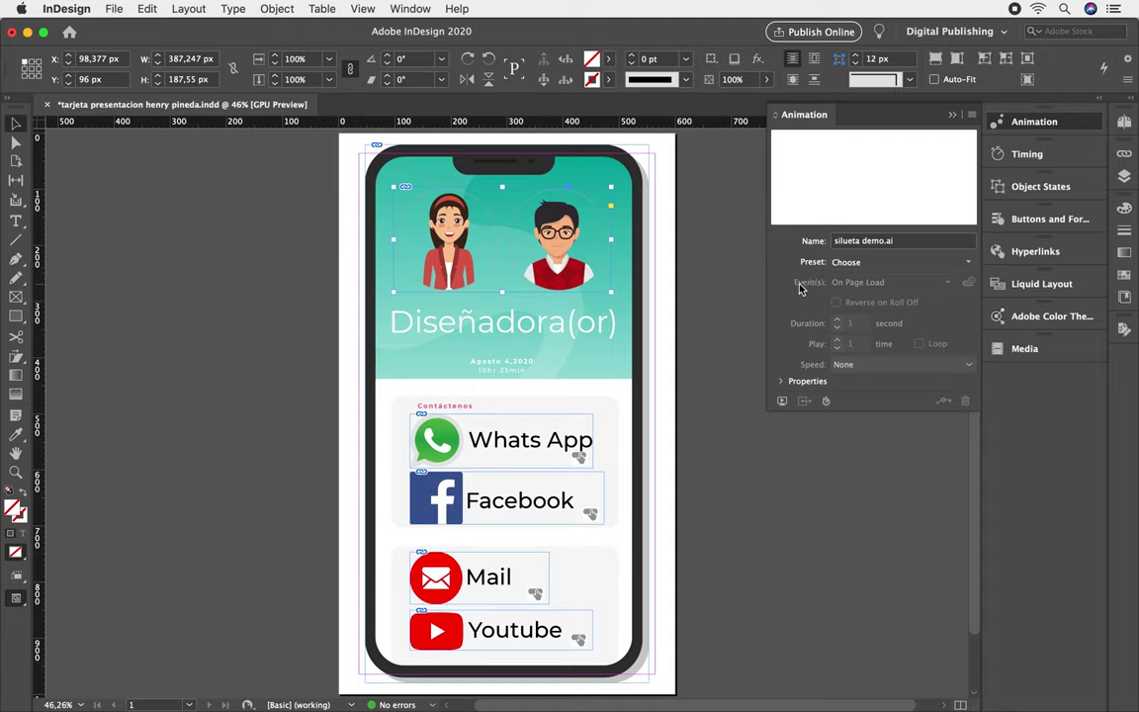
{"action": "left_click", "coordinate": [966, 263]}
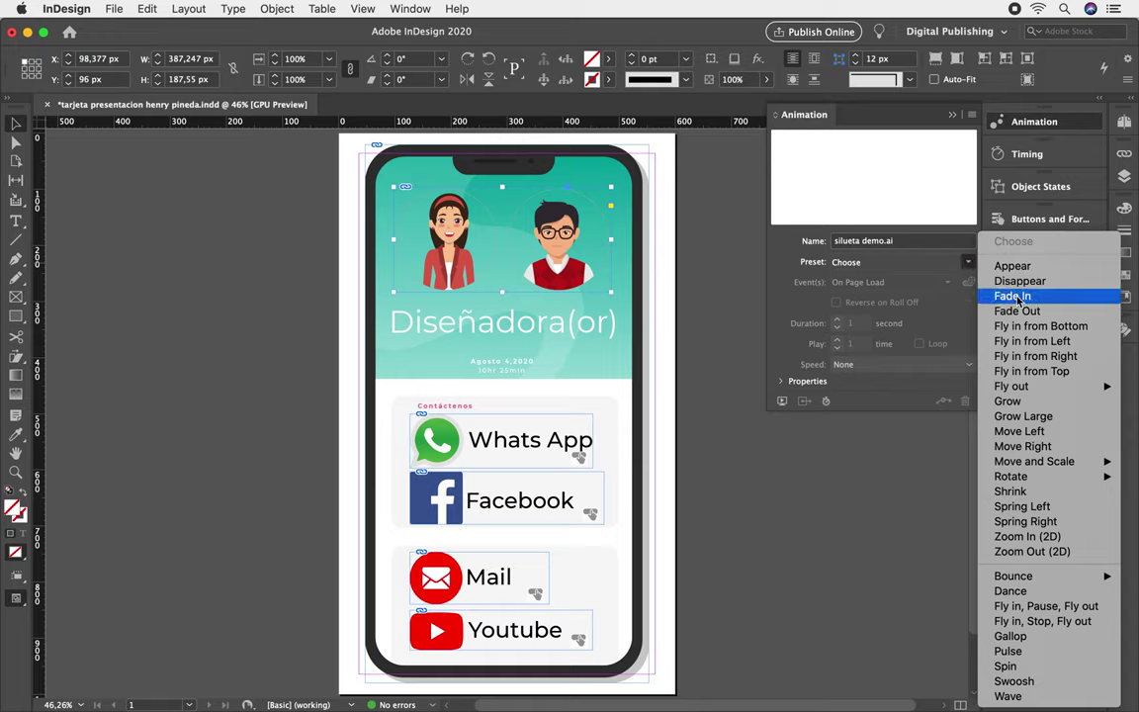
{"action": "left_click", "coordinate": [1006, 299]}
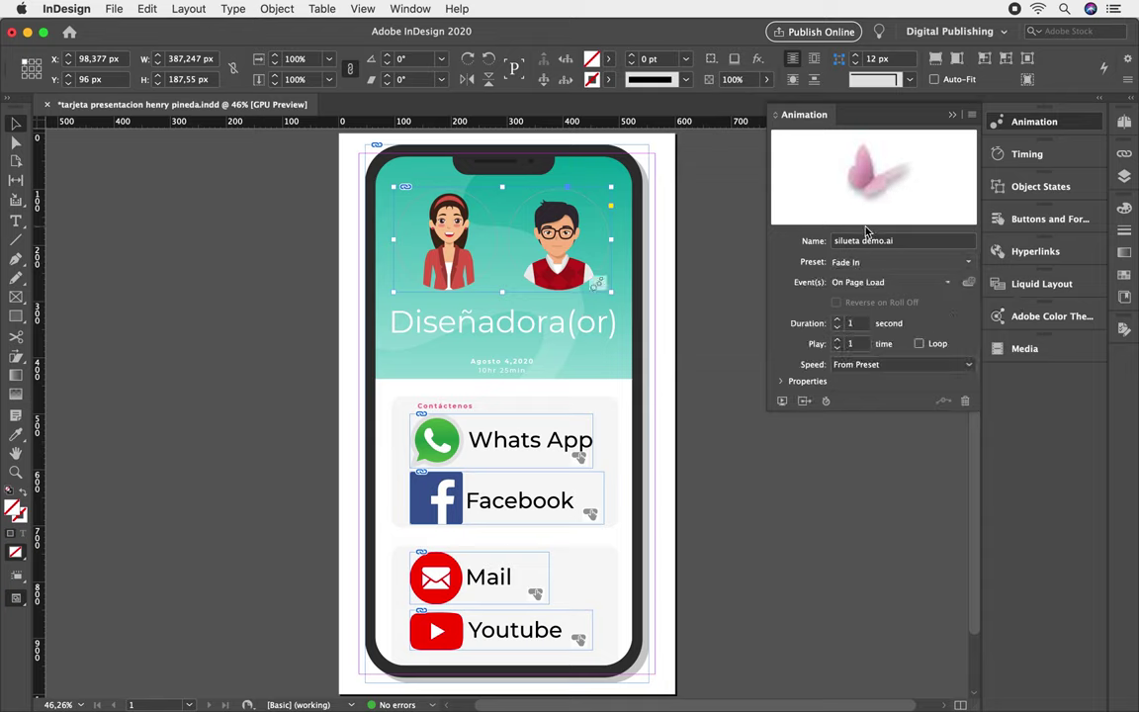
{"action": "left_click", "coordinate": [780, 403]}
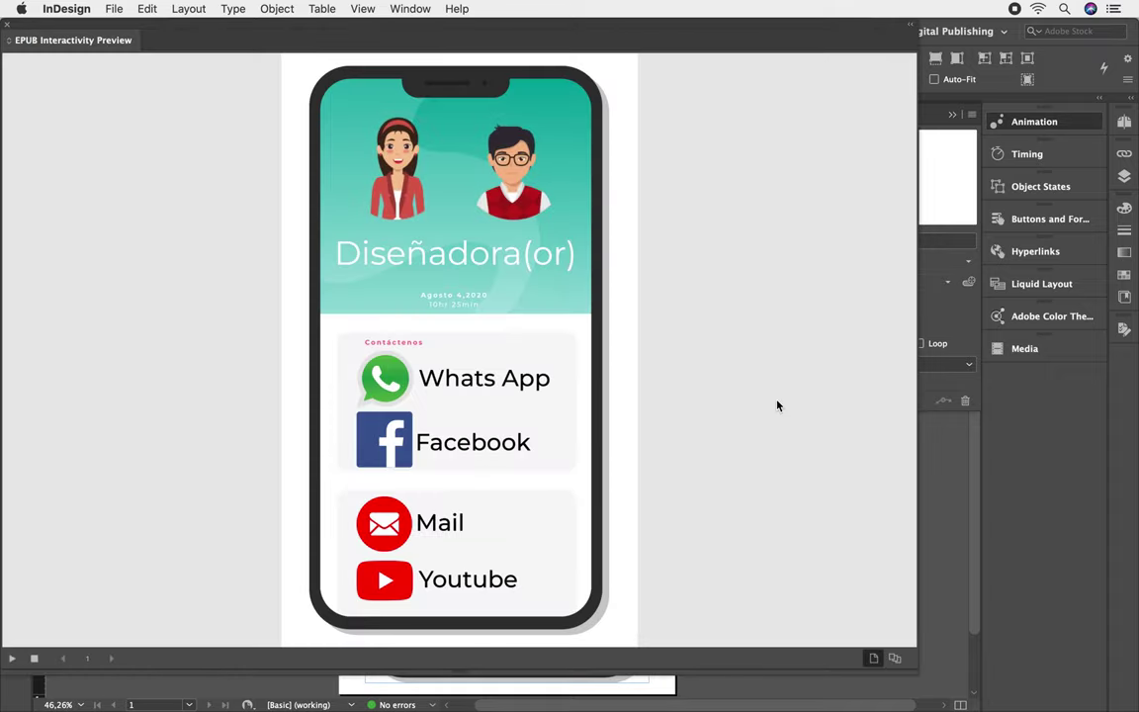
{"action": "left_click", "coordinate": [6, 22]}
{"action": "left_click", "coordinate": [494, 437]}
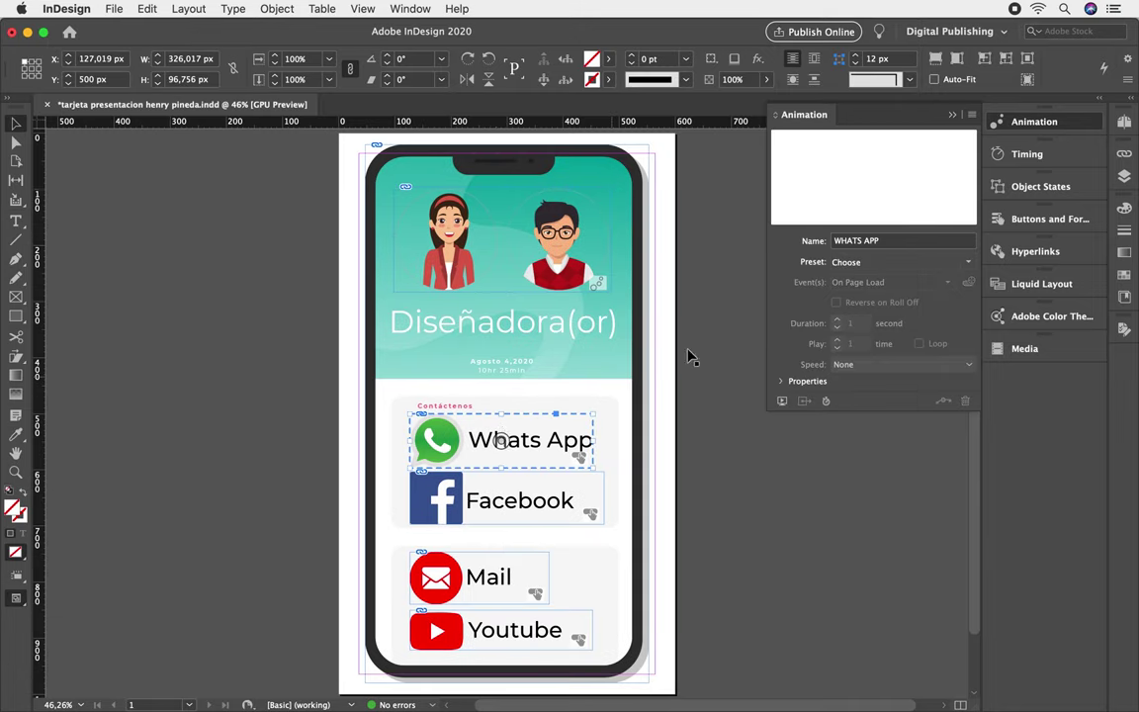
Make WhatsApp fly in from left, Facebook from right, and Mail from bottom.
{"action": "left_click", "coordinate": [968, 263]}
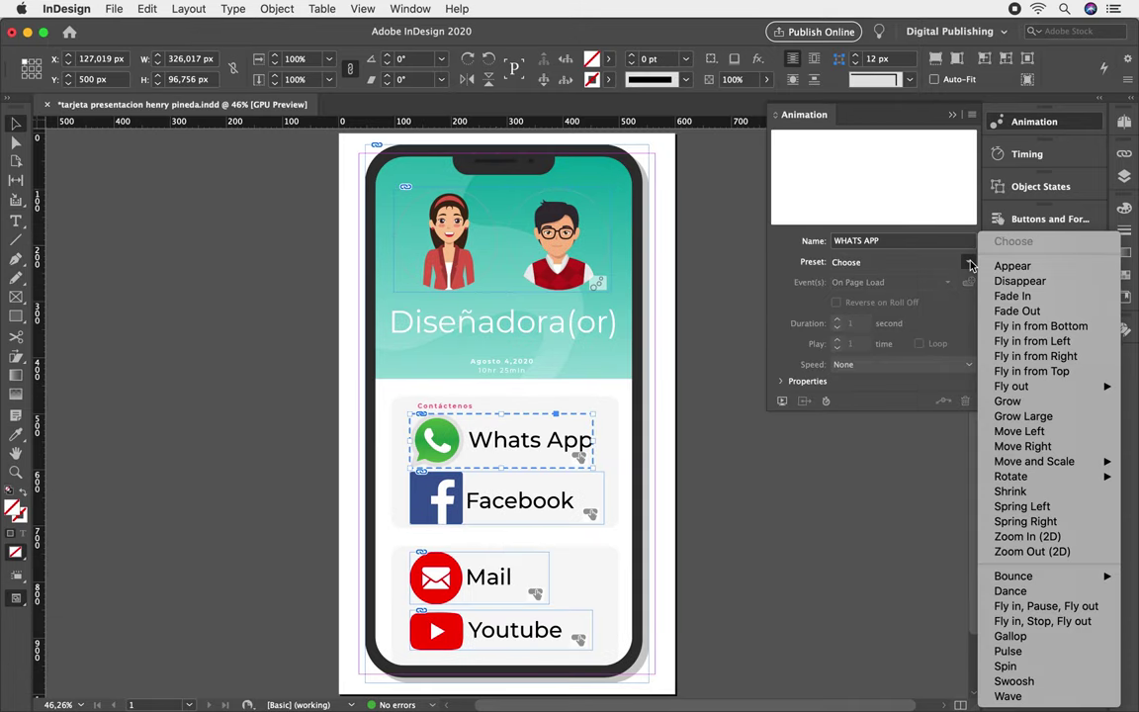
{"action": "left_click", "coordinate": [1033, 342]}
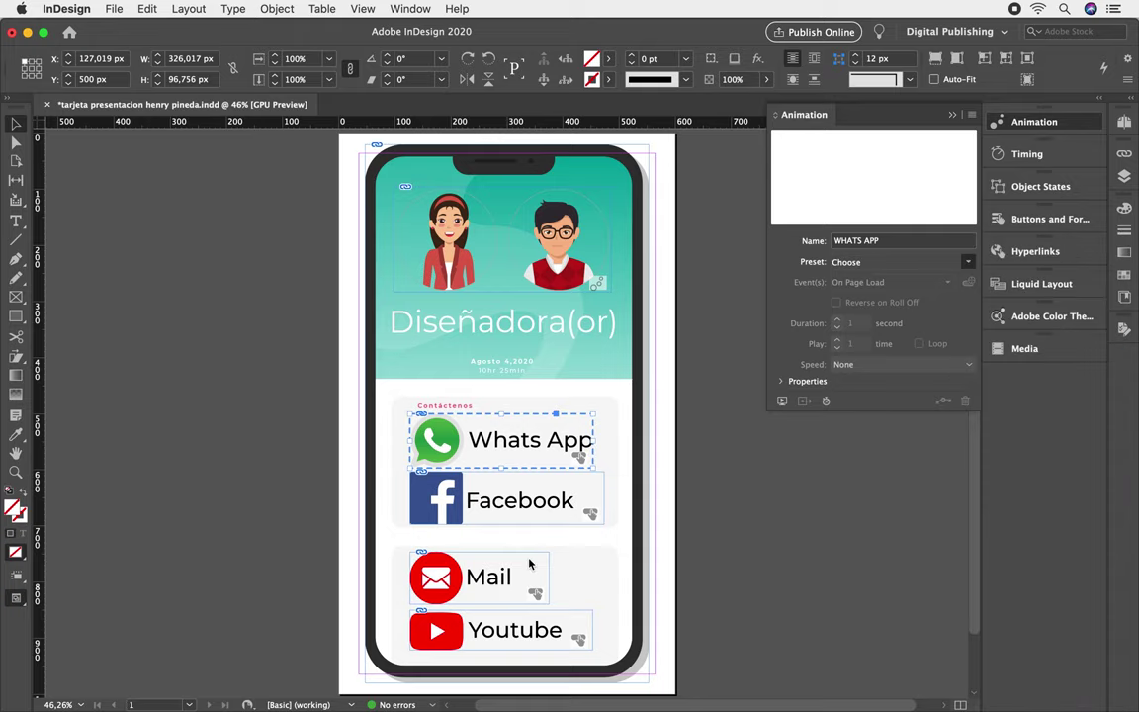
{"action": "left_click", "coordinate": [585, 515]}
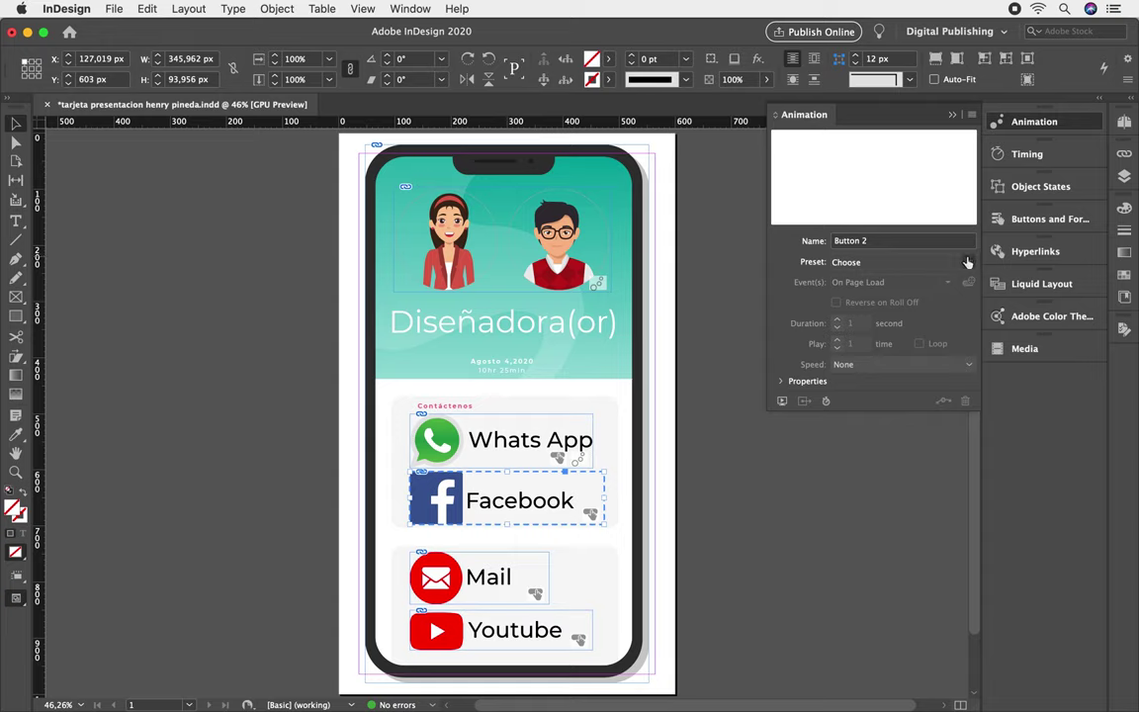
{"action": "left_click", "coordinate": [966, 262]}
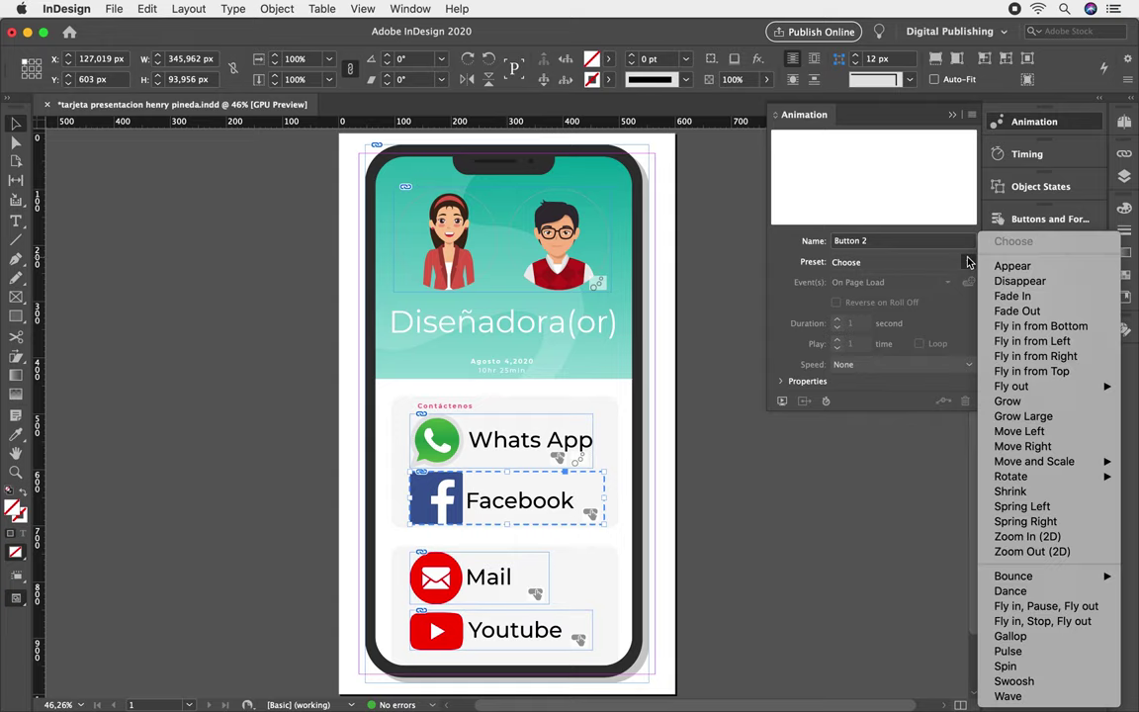
{"action": "left_click", "coordinate": [1025, 356]}
{"action": "left_click", "coordinate": [531, 579]}
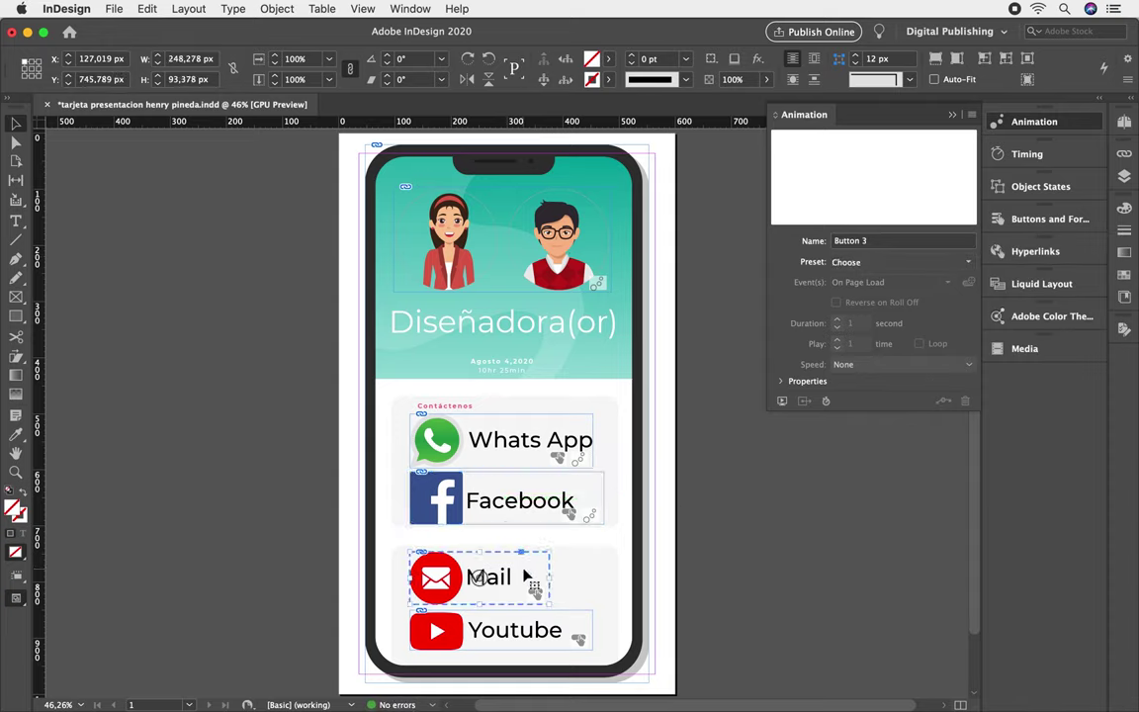
{"action": "left_click", "coordinate": [968, 262]}
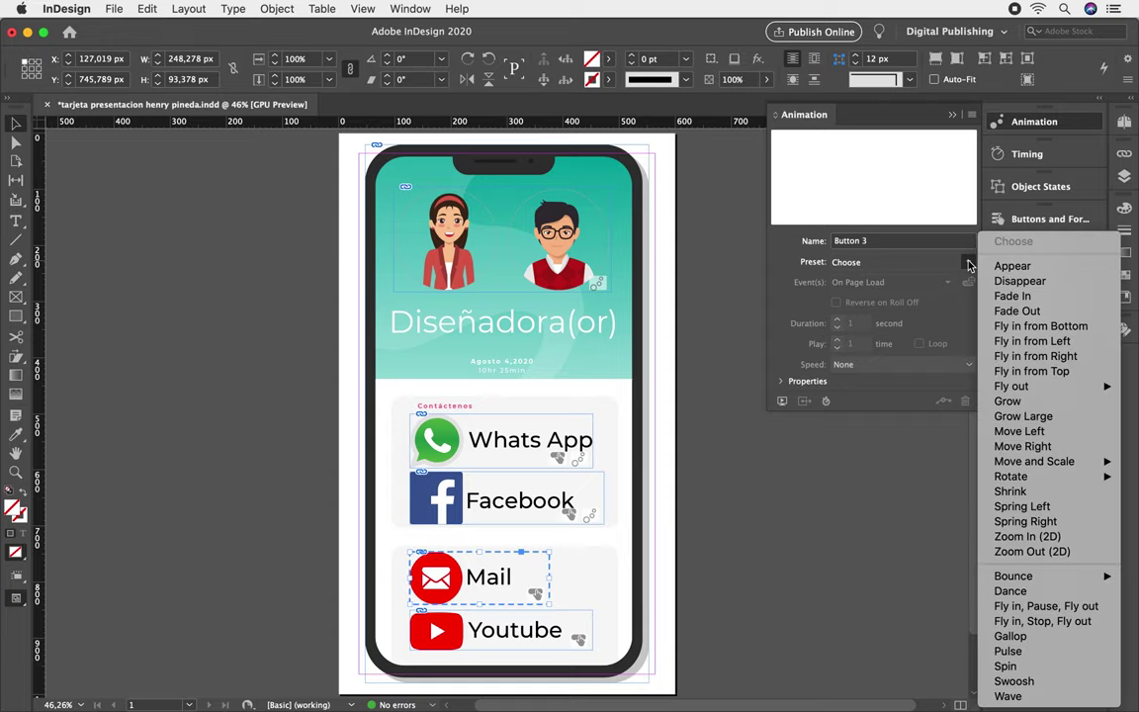
{"action": "left_click", "coordinate": [1033, 326]}
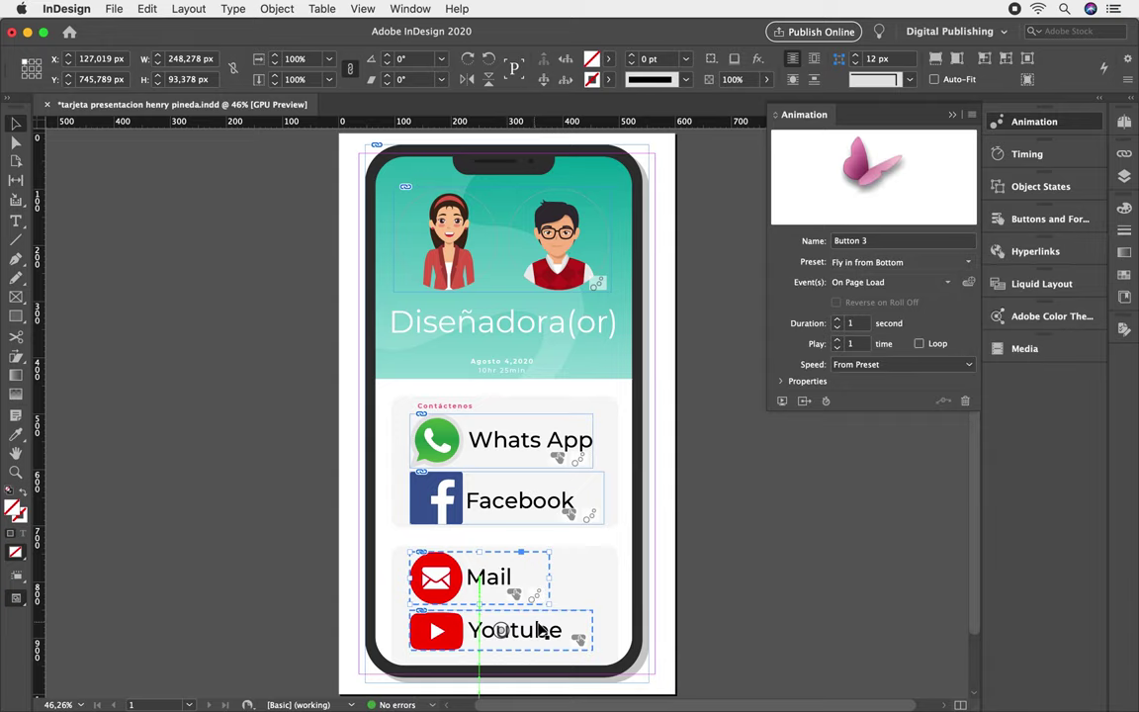
Make the Youtube button fly in from the top and preview all animations.
{"action": "left_click", "coordinate": [559, 629]}
{"action": "left_click", "coordinate": [967, 262]}
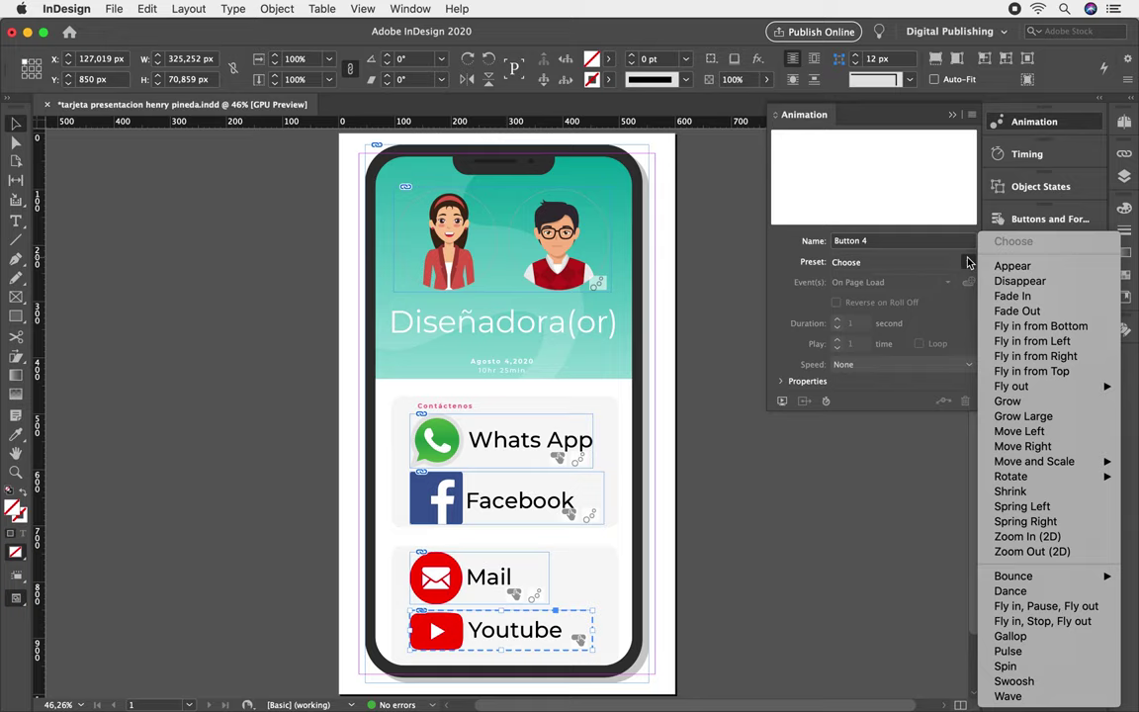
{"action": "left_click", "coordinate": [1066, 380]}
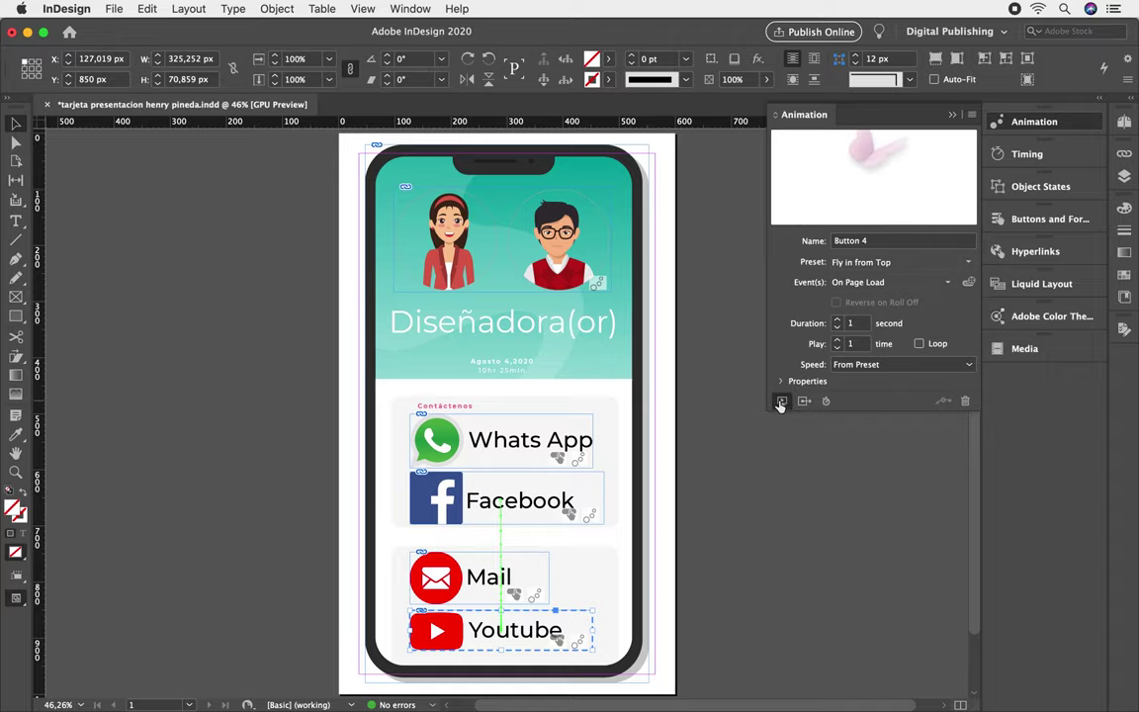
{"action": "left_click", "coordinate": [781, 401]}
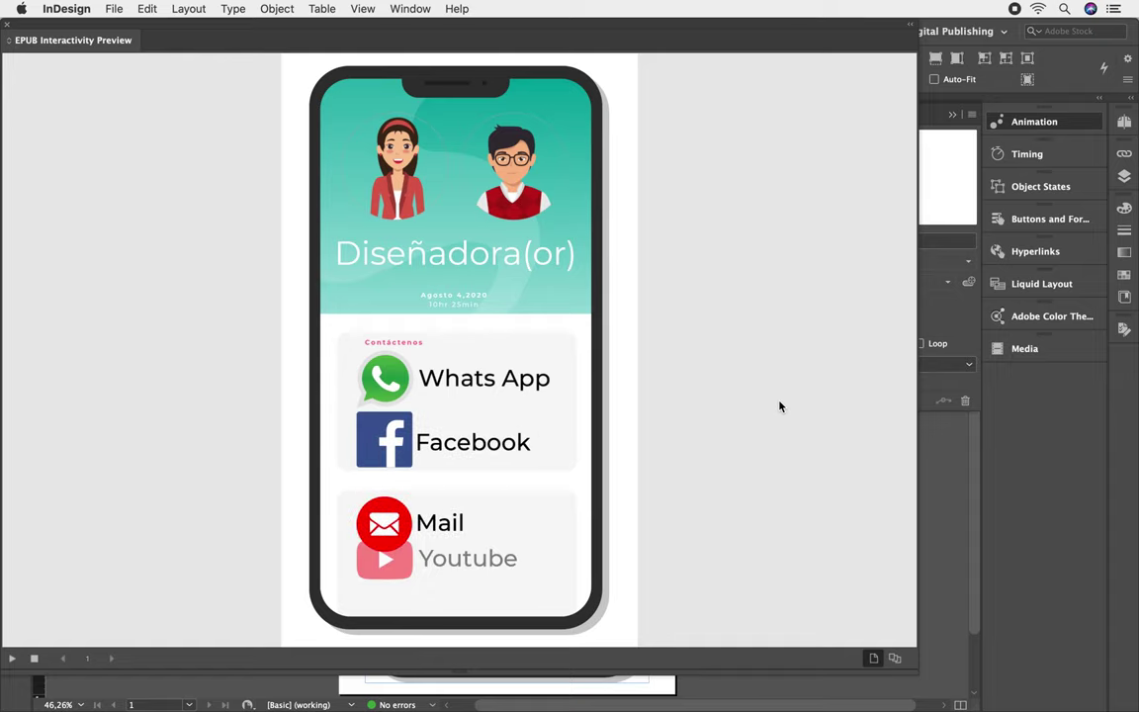
{"action": "left_click", "coordinate": [8, 31]}
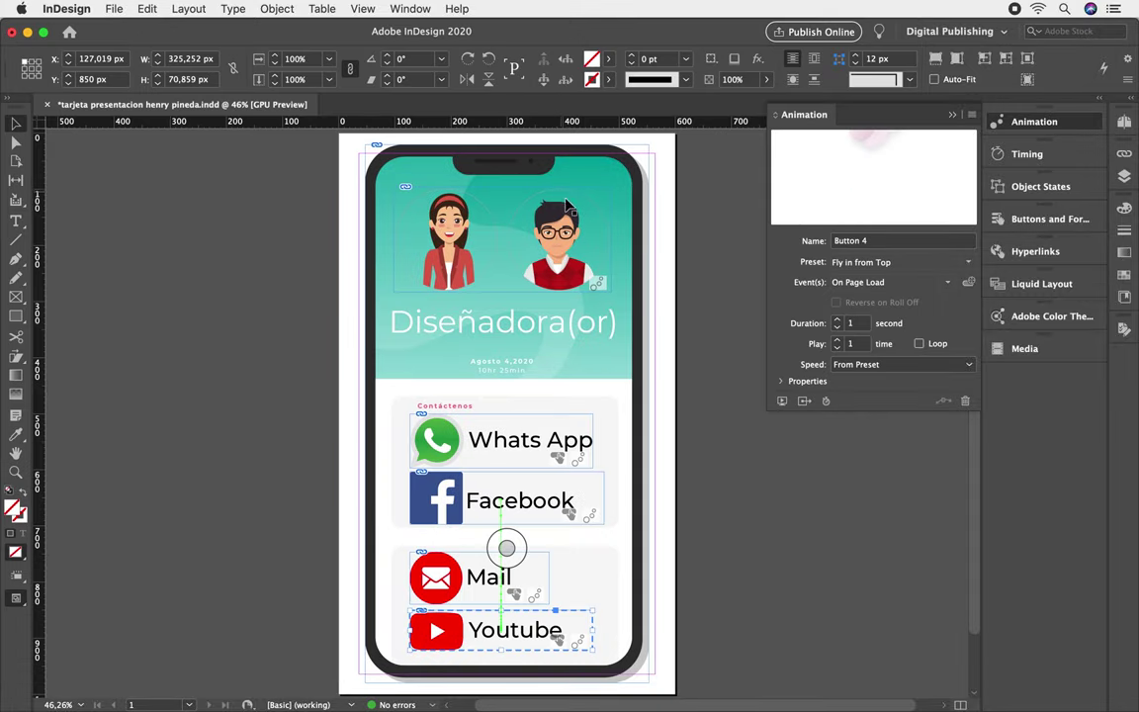
Shorten the illustration's fade-in and cut WhatsApp and Facebook fly-ins to 0,5 second.
{"action": "left_click", "coordinate": [836, 327]}
{"action": "left_click", "coordinate": [837, 333]}
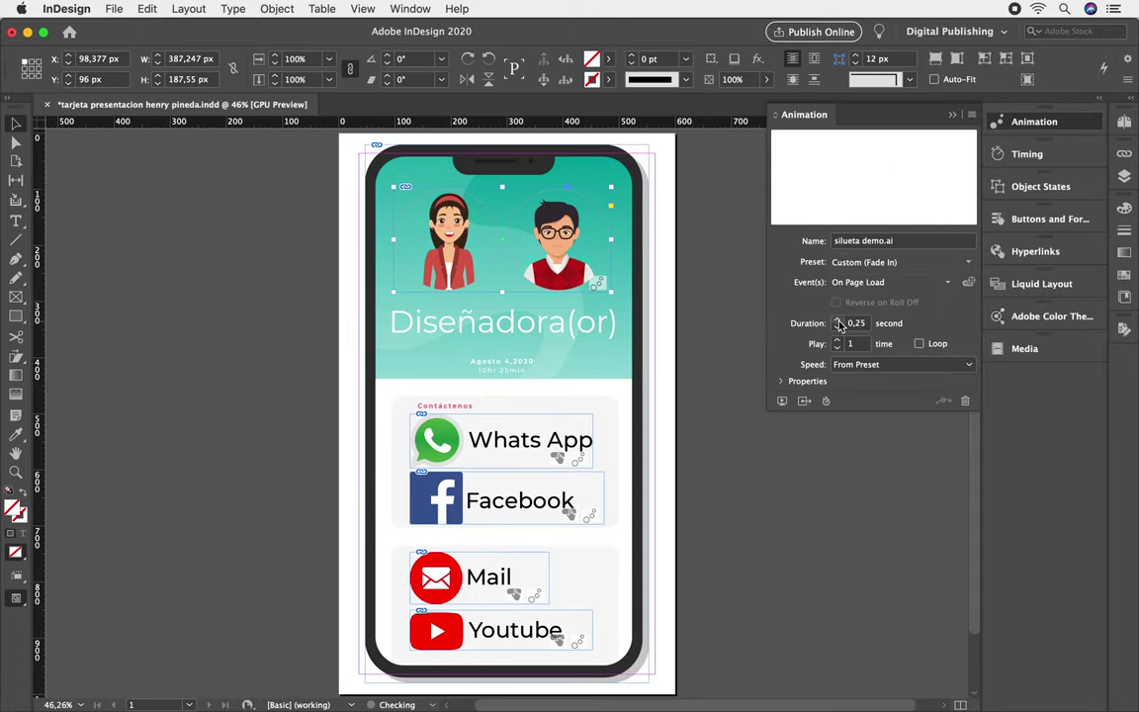
{"action": "left_click", "coordinate": [587, 429]}
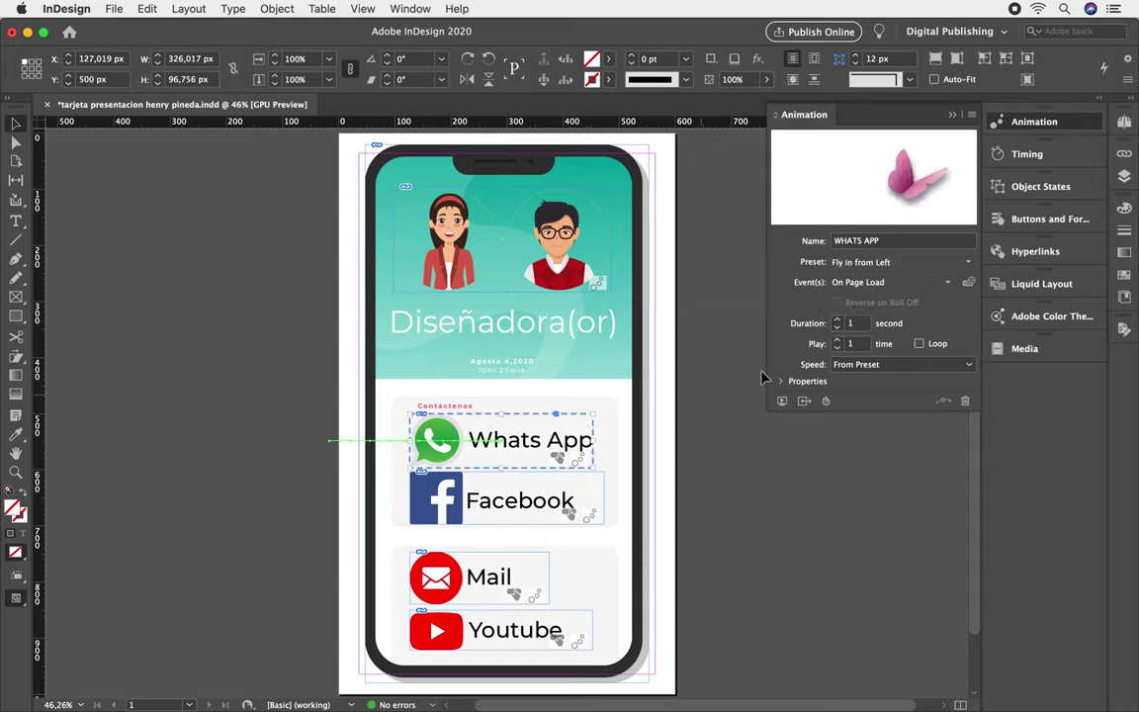
{"action": "left_click", "coordinate": [837, 327]}
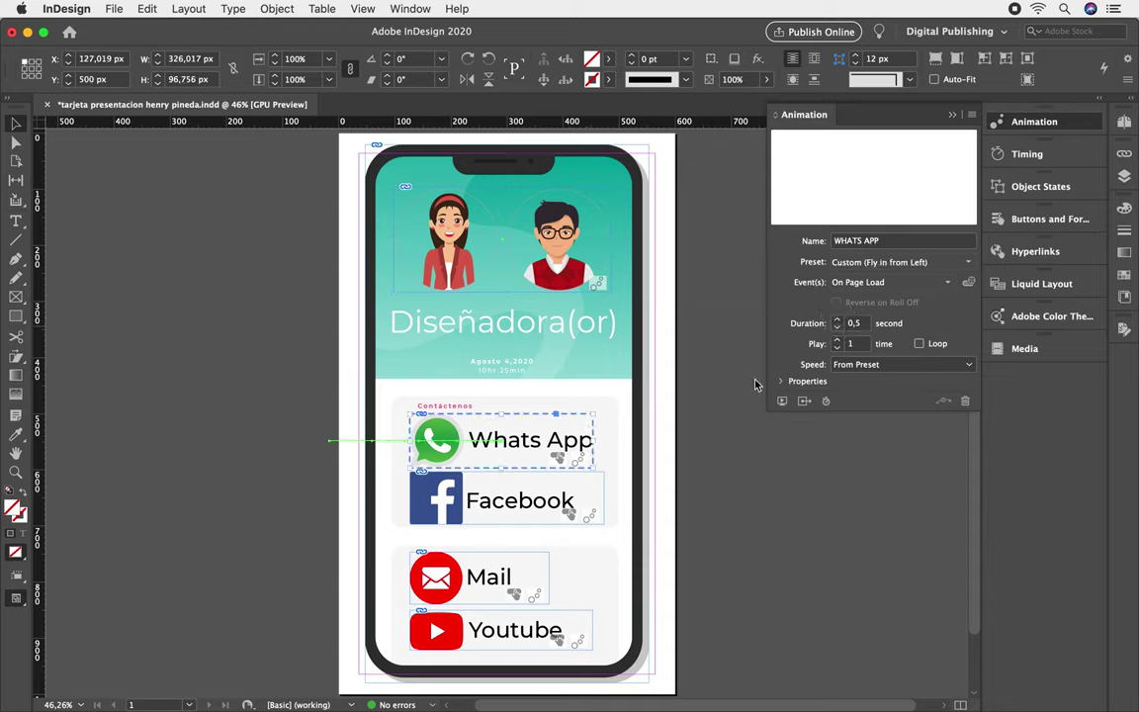
{"action": "left_click", "coordinate": [578, 501]}
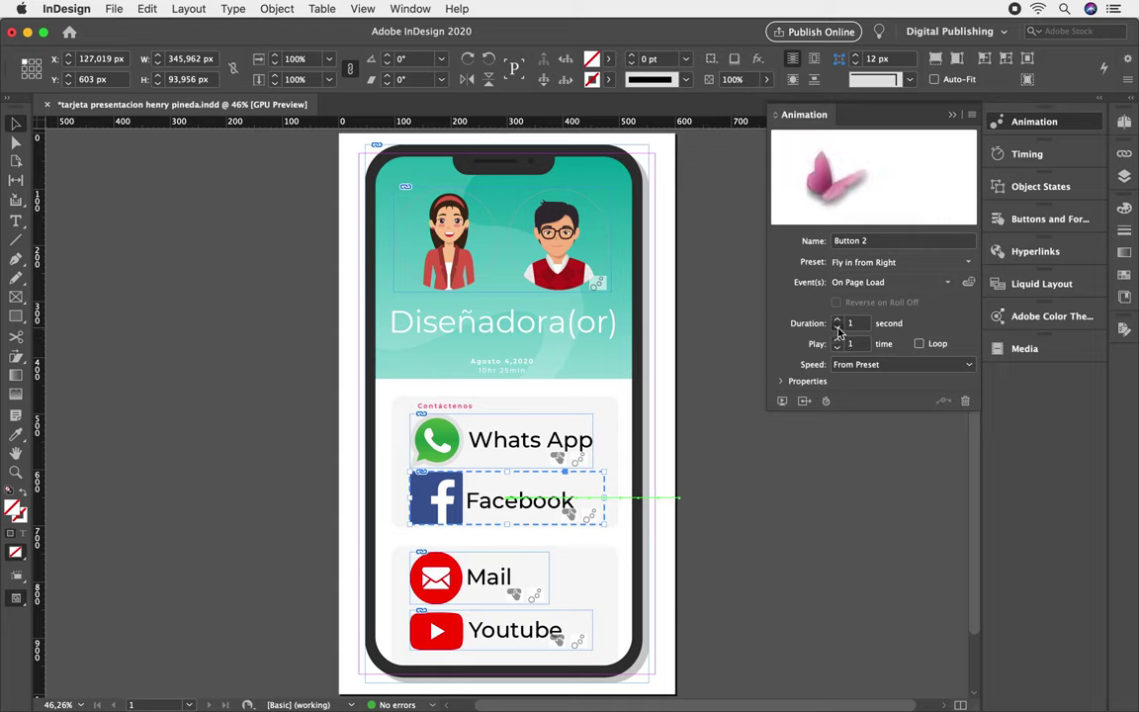
{"action": "left_click", "coordinate": [837, 327]}
{"action": "left_click", "coordinate": [836, 327]}
Cut the Mail and Youtube fly-ins to 0,5 second and save the document.
{"action": "left_click", "coordinate": [511, 575]}
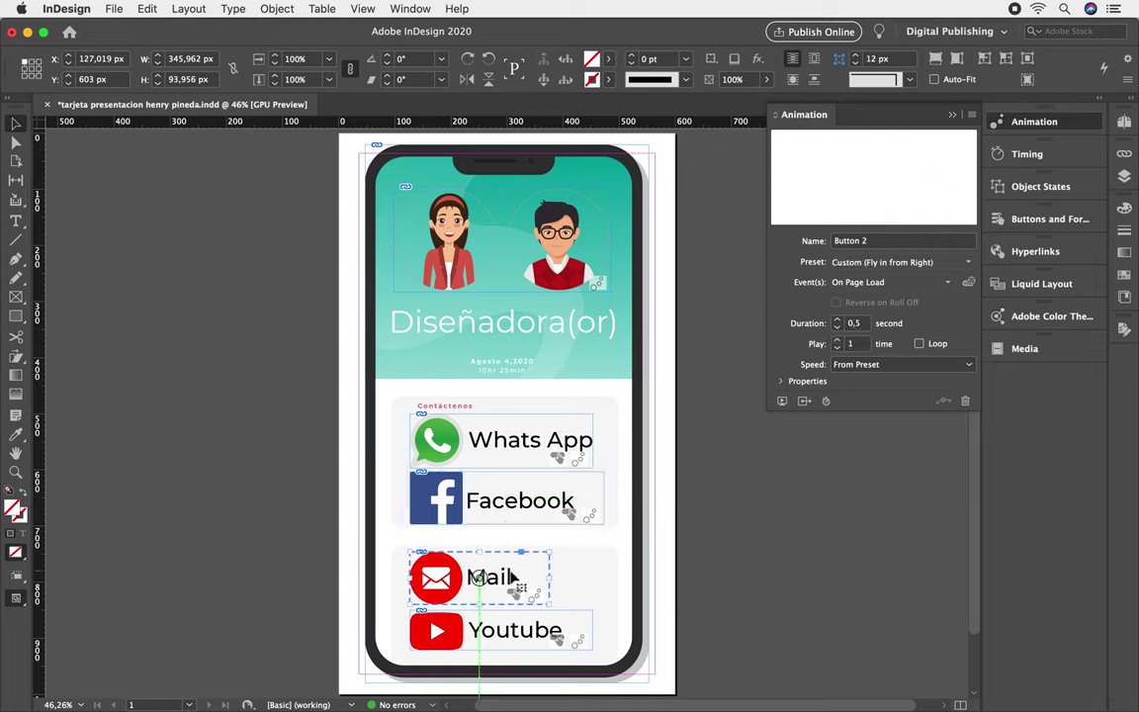
{"action": "left_click", "coordinate": [838, 327]}
{"action": "left_click", "coordinate": [837, 327]}
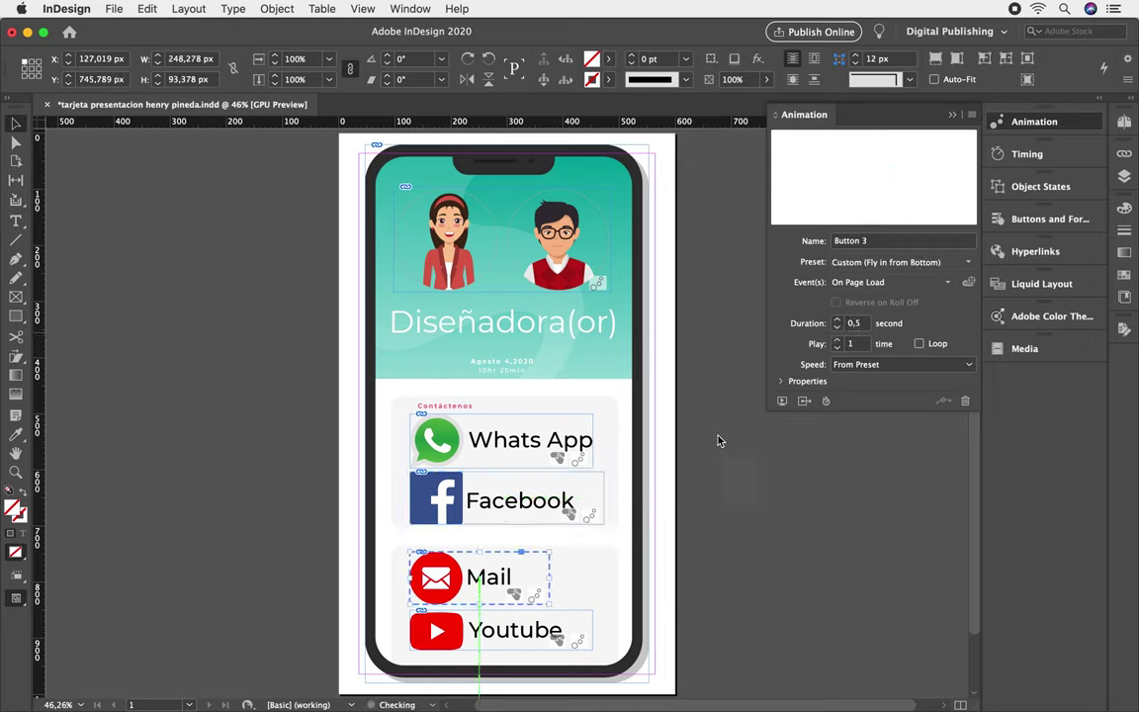
{"action": "left_click", "coordinate": [531, 618]}
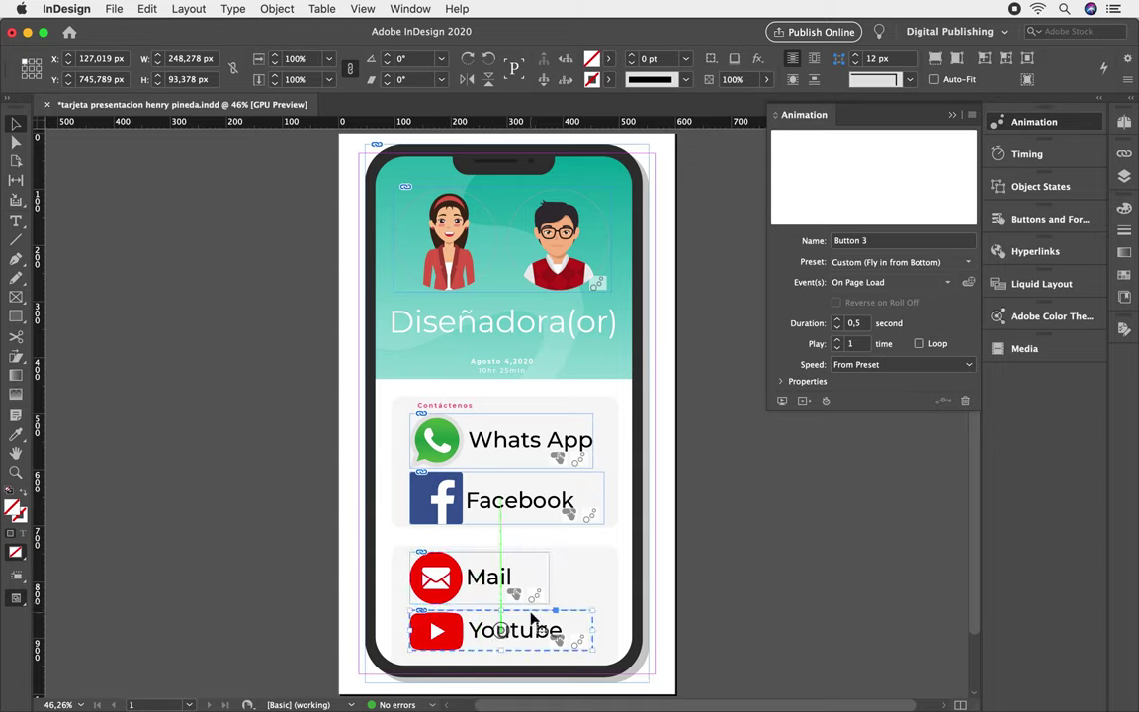
{"action": "left_click", "coordinate": [838, 327]}
{"action": "left_click", "coordinate": [837, 327]}
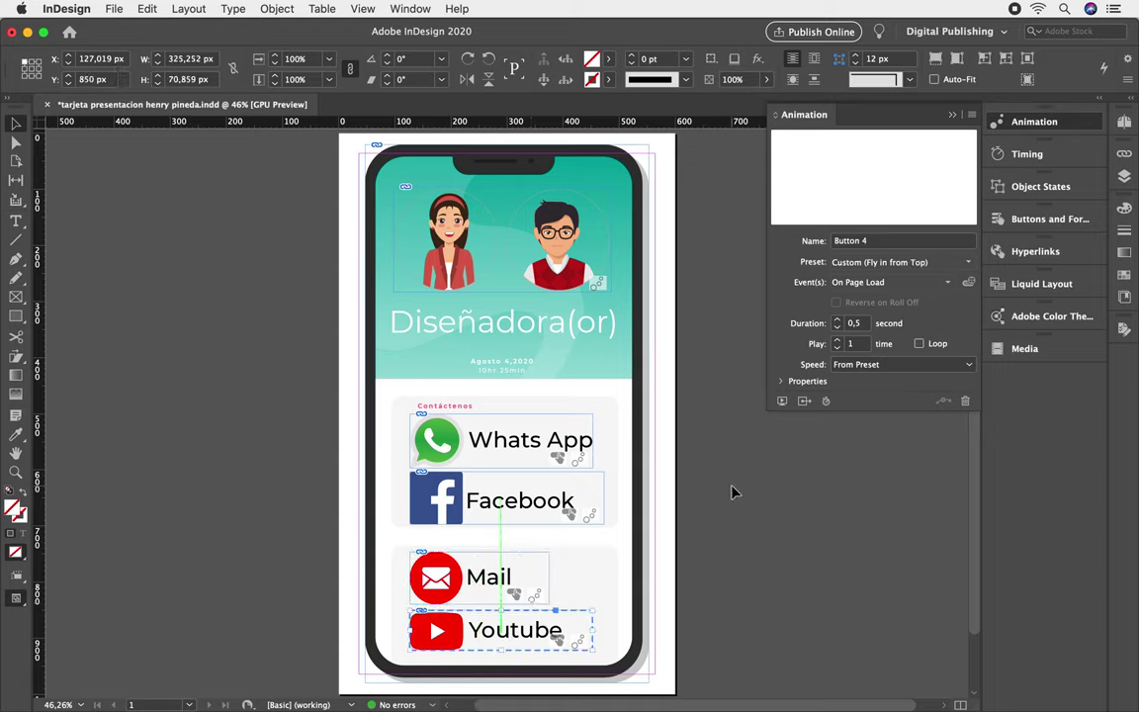
{"action": "key", "text": "super+s"}
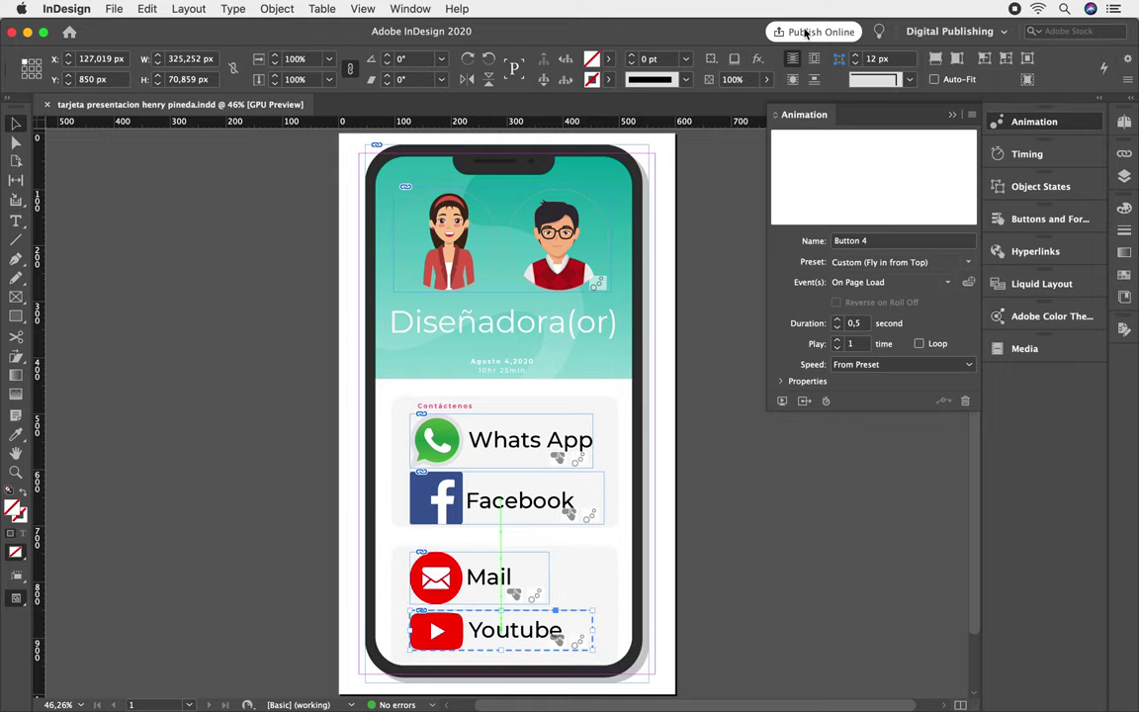
Publish the card online as a new document with all pages as Single.
{"action": "left_click", "coordinate": [806, 33]}
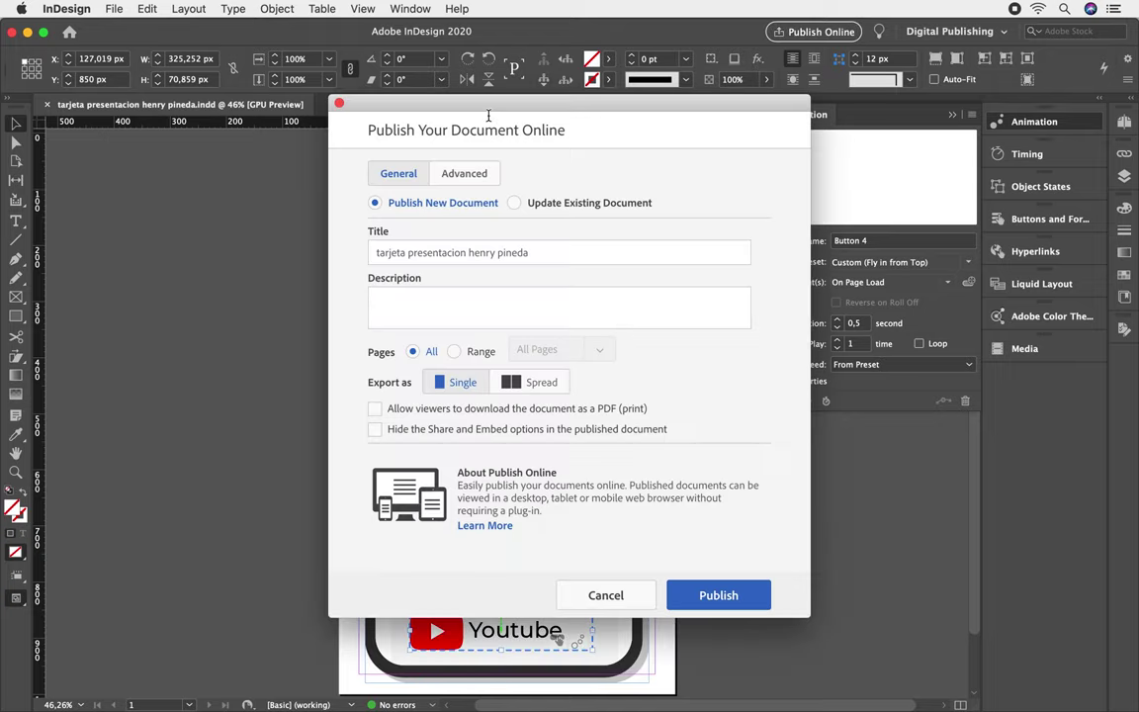
{"action": "left_click_drag", "start_coordinate": [539, 104], "coordinate": [548, 115]}
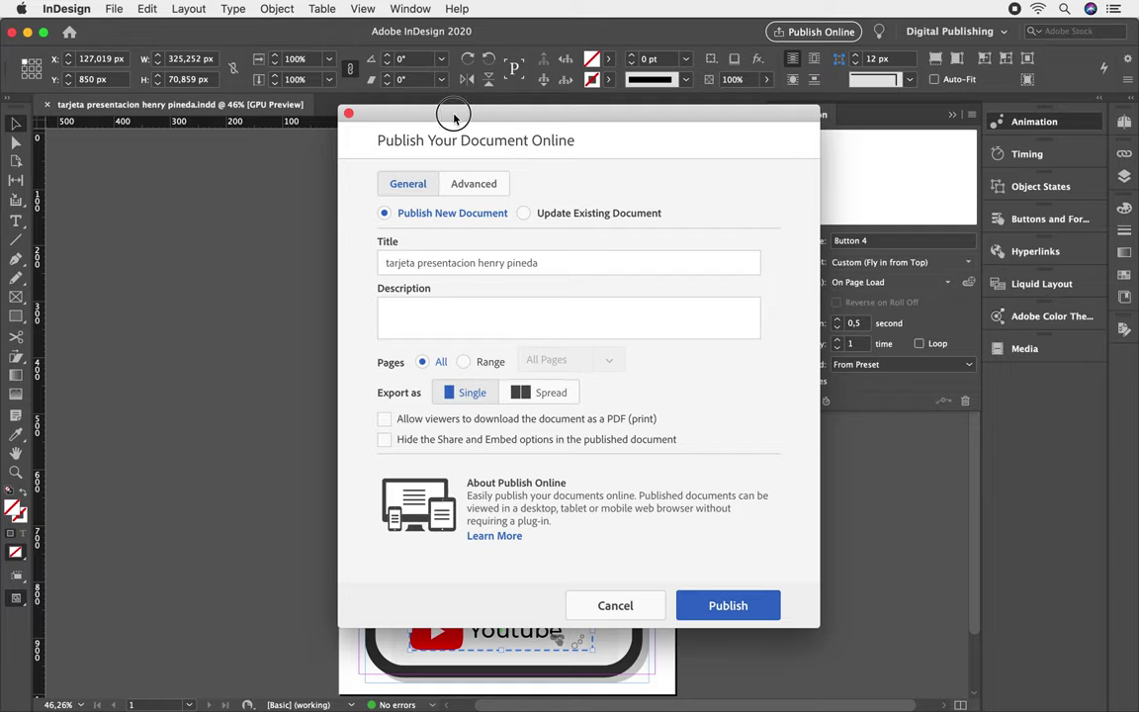
{"action": "mouse_move", "coordinate": [455, 116]}
{"action": "left_mouse_down"}
{"action": "mouse_move", "coordinate": [742, 121]}
{"action": "mouse_move", "coordinate": [437, 134]}
{"action": "left_mouse_up"}
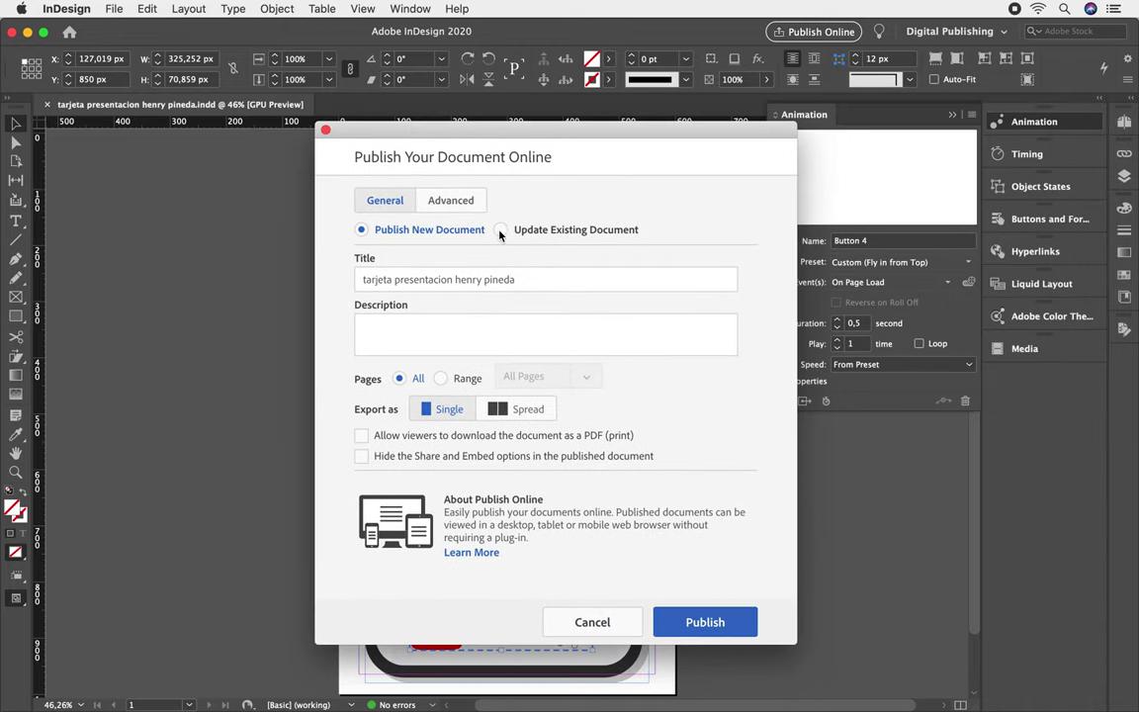
{"action": "left_click", "coordinate": [692, 623]}
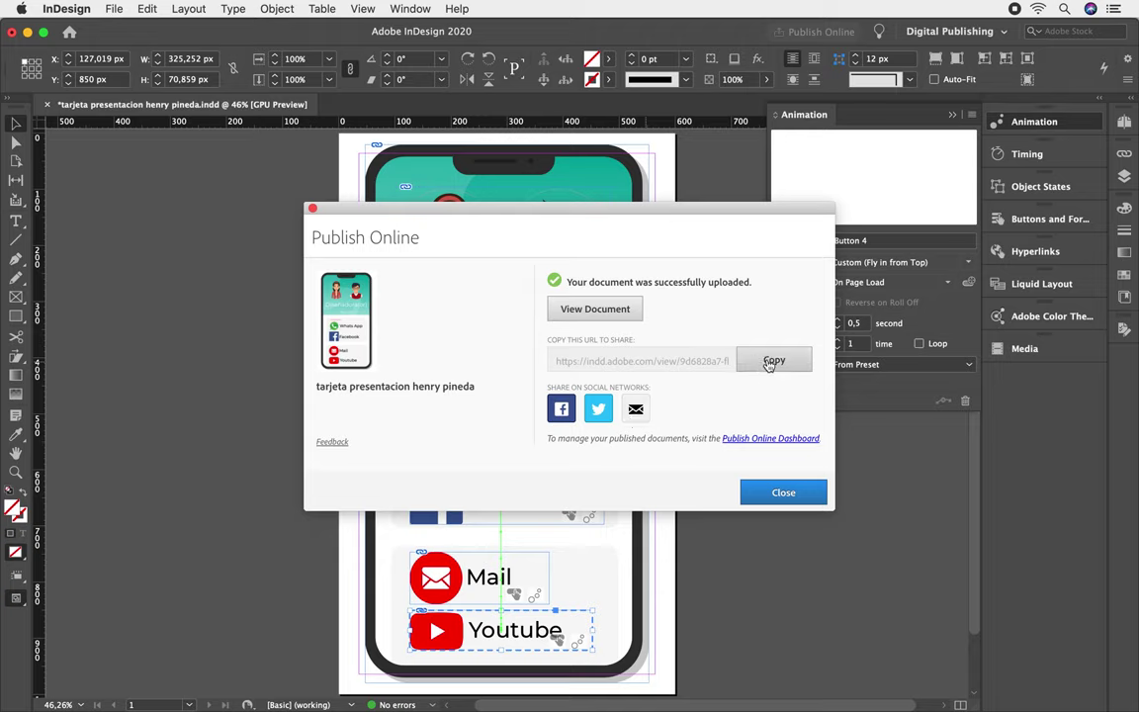
Open the published card in Chrome from the Publish Online success dialog.
{"action": "left_click", "coordinate": [594, 309]}
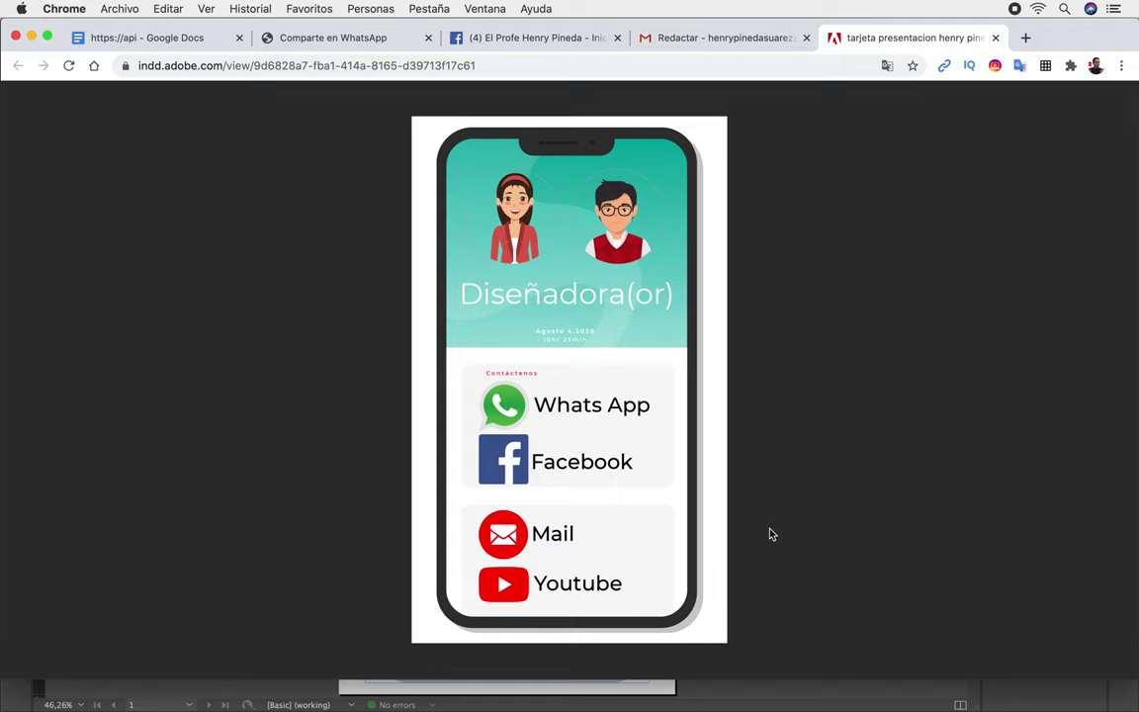
Select the card's indd.adobe.com URL in Chrome's address bar.
{"action": "left_click", "coordinate": [497, 66]}
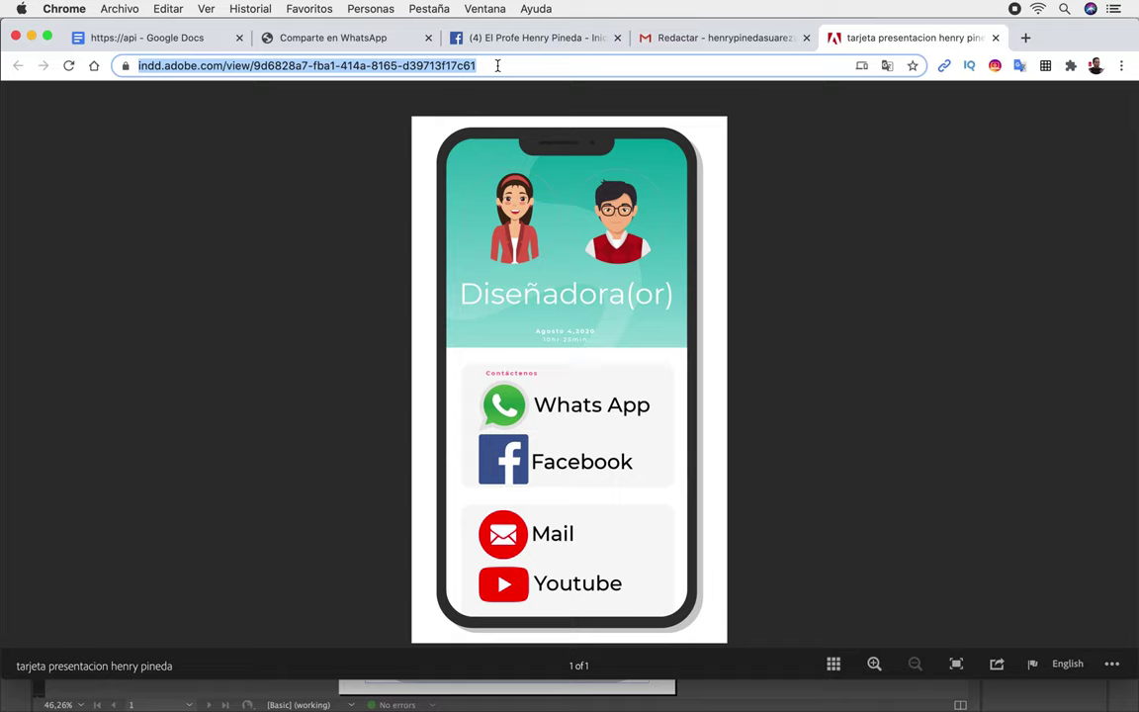